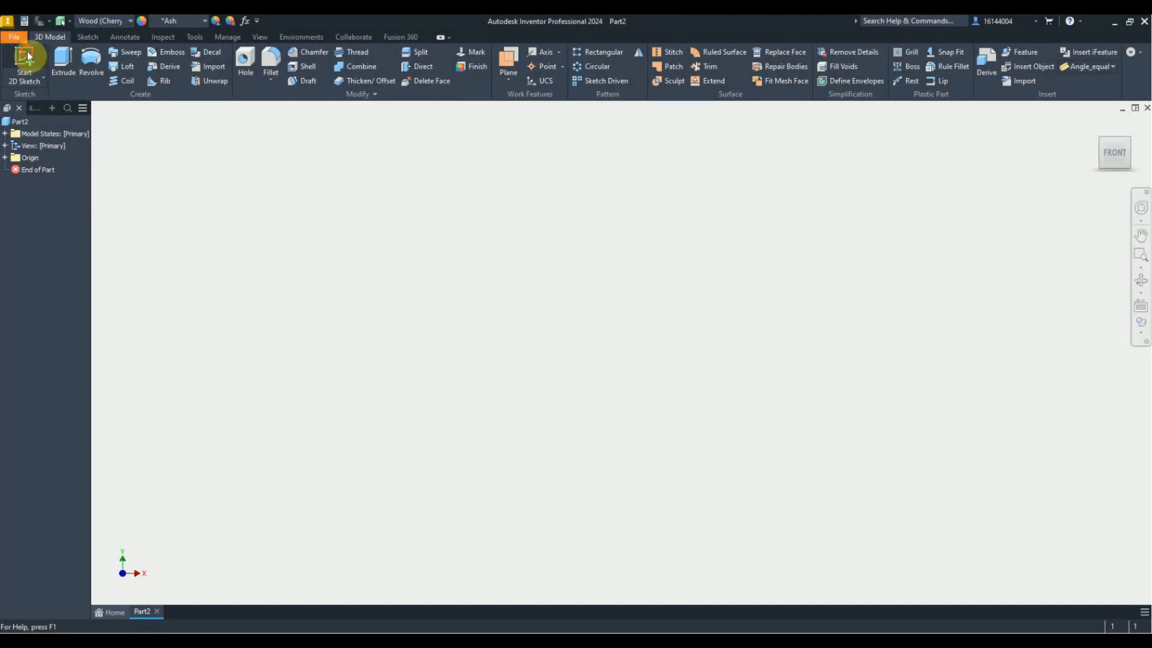
Start a new 2D sketch on the XY plane
click(28, 57)
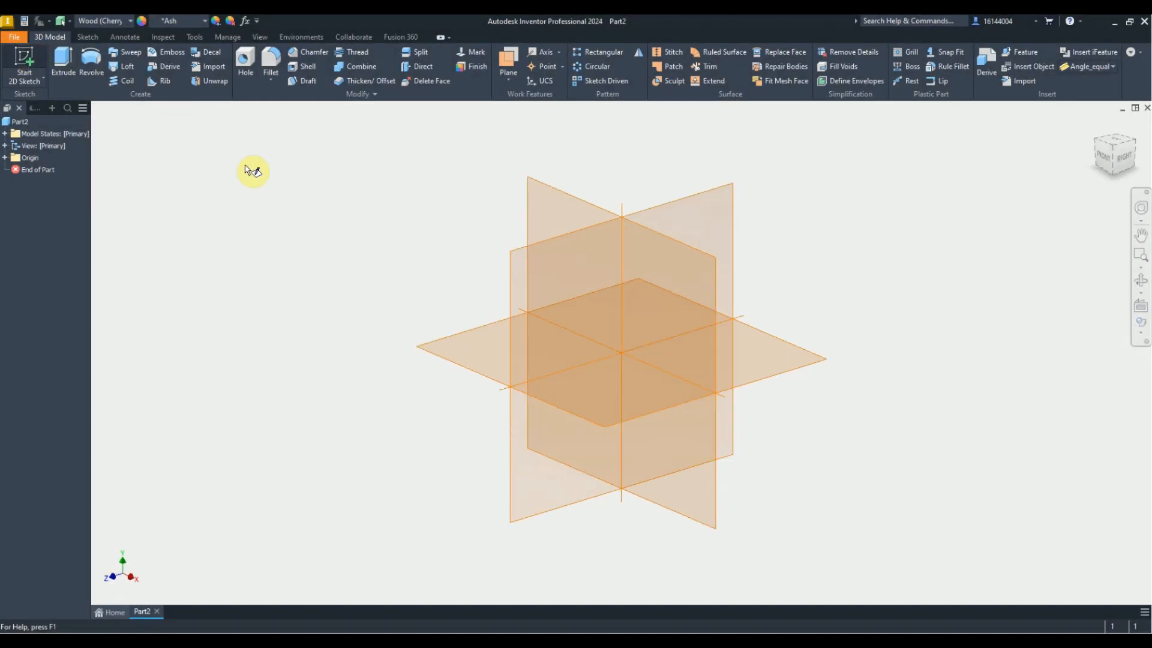
click(543, 197)
middle_drag(556, 206, 510, 302)
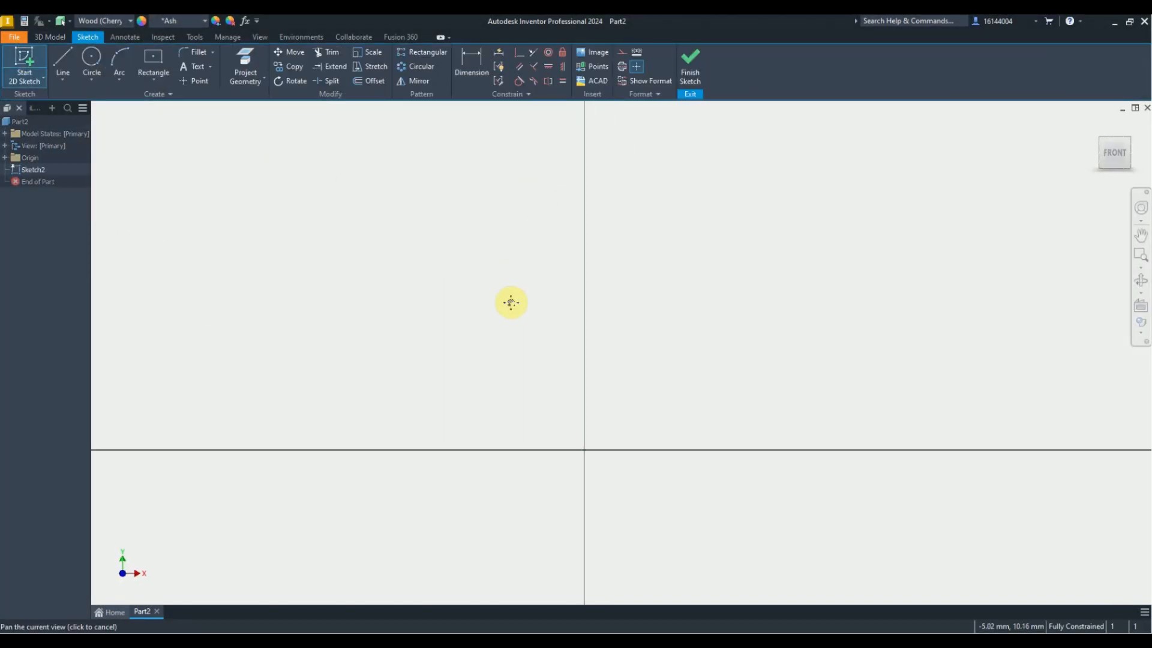
Draw an upright two-point rectangle about 6 mm wide just above the origin, spanning the vertical axis
click(160, 82)
click(167, 101)
click(536, 236)
click(627, 428)
right_click(681, 376)
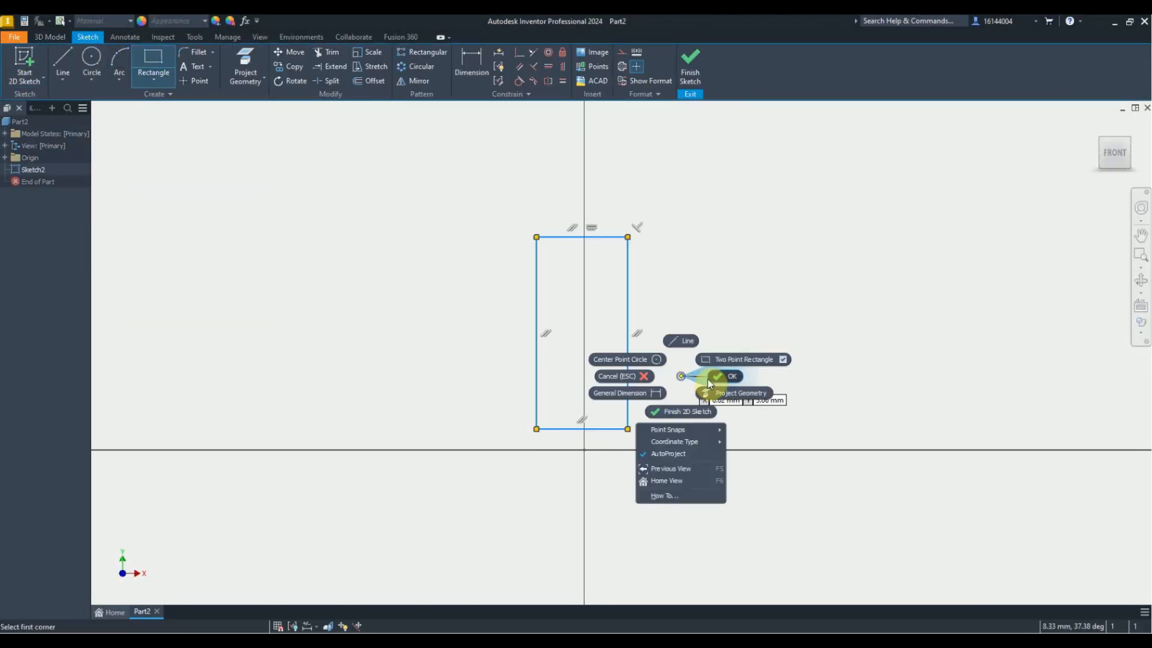
click(717, 375)
Dimension the rectangle's top edge and set its width to 66 mm
click(561, 241)
click(557, 192)
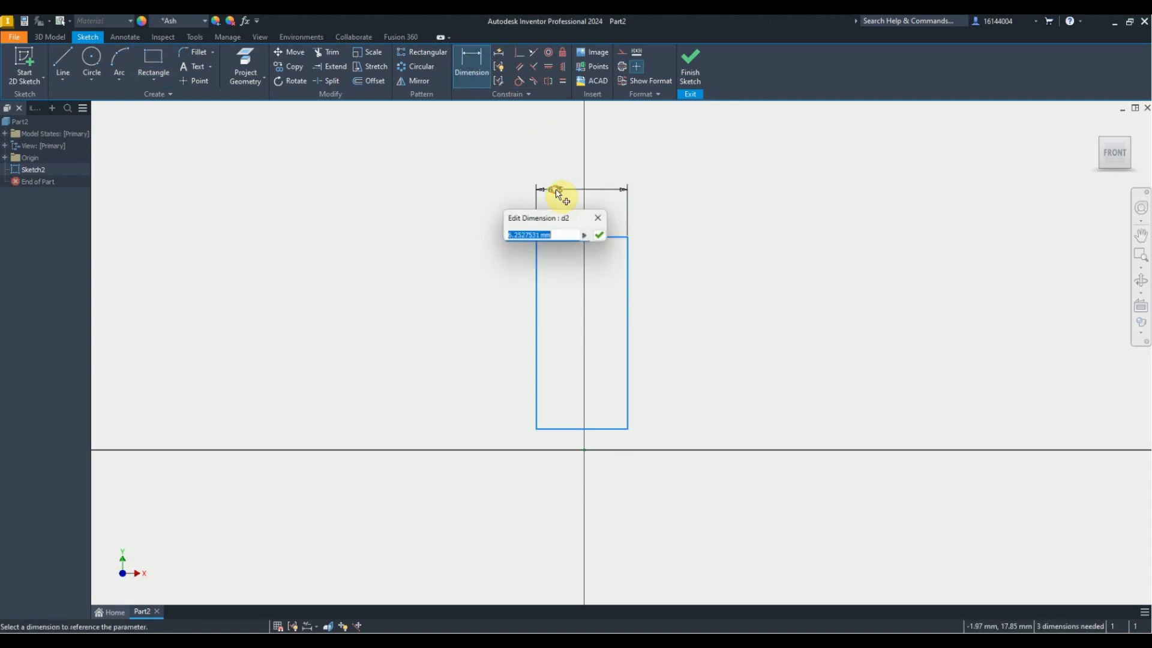
text(66)
key(Return)
Dimension the rectangle's vertical side and set its height to 160 mm
scroll(497, 394, down, 10)
scroll(466, 360, up, 3)
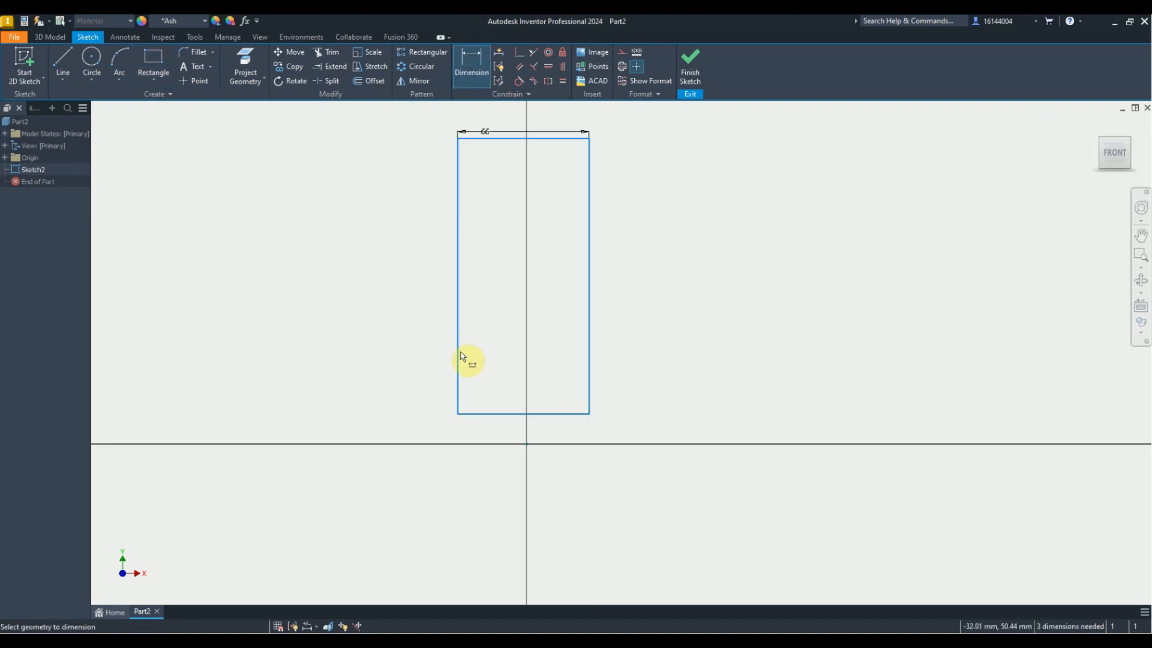
click(458, 360)
click(401, 333)
text(160)
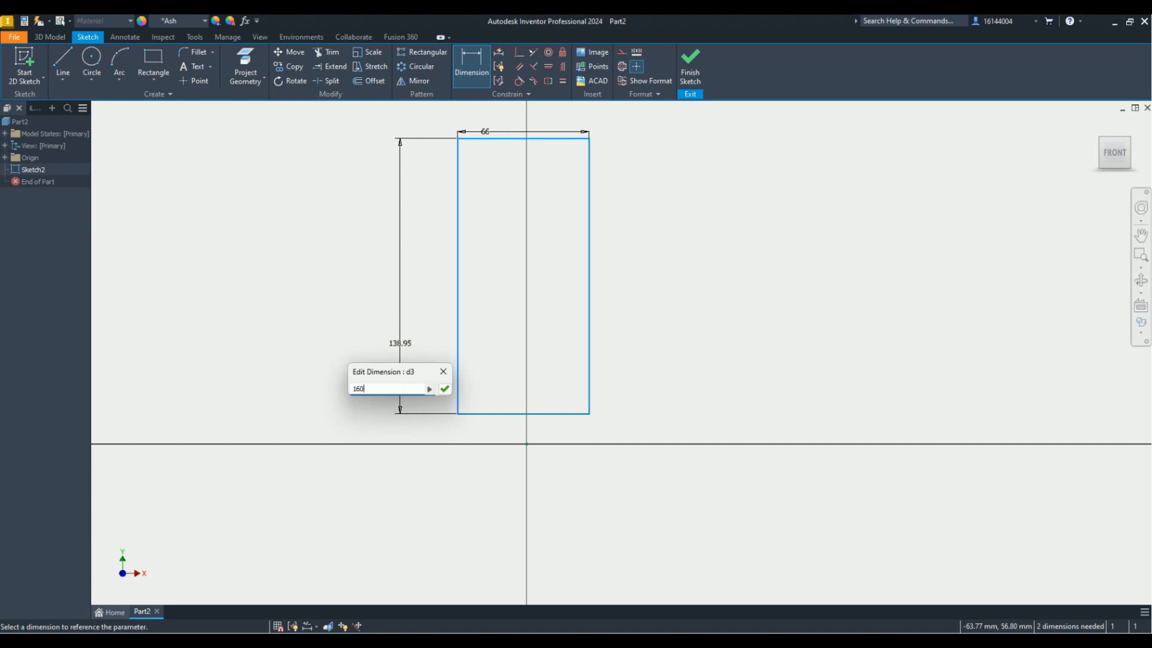
key(Return)
key(Escape)
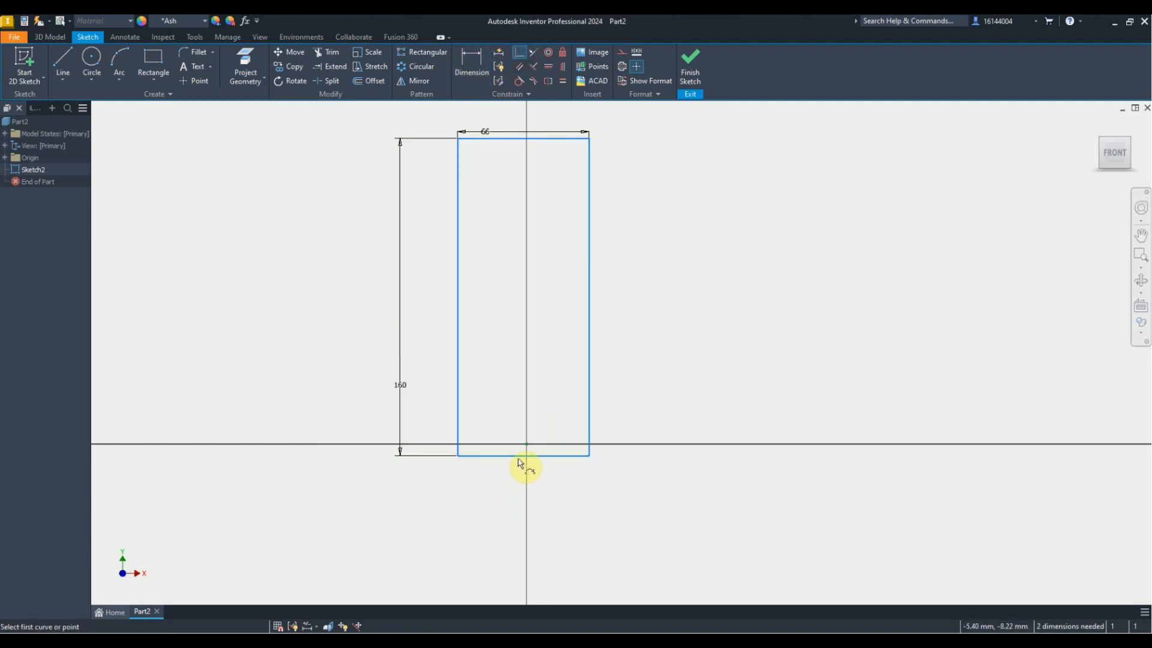
Constrain the midpoint of the rectangle's bottom edge coincident with the sketch origin
click(523, 456)
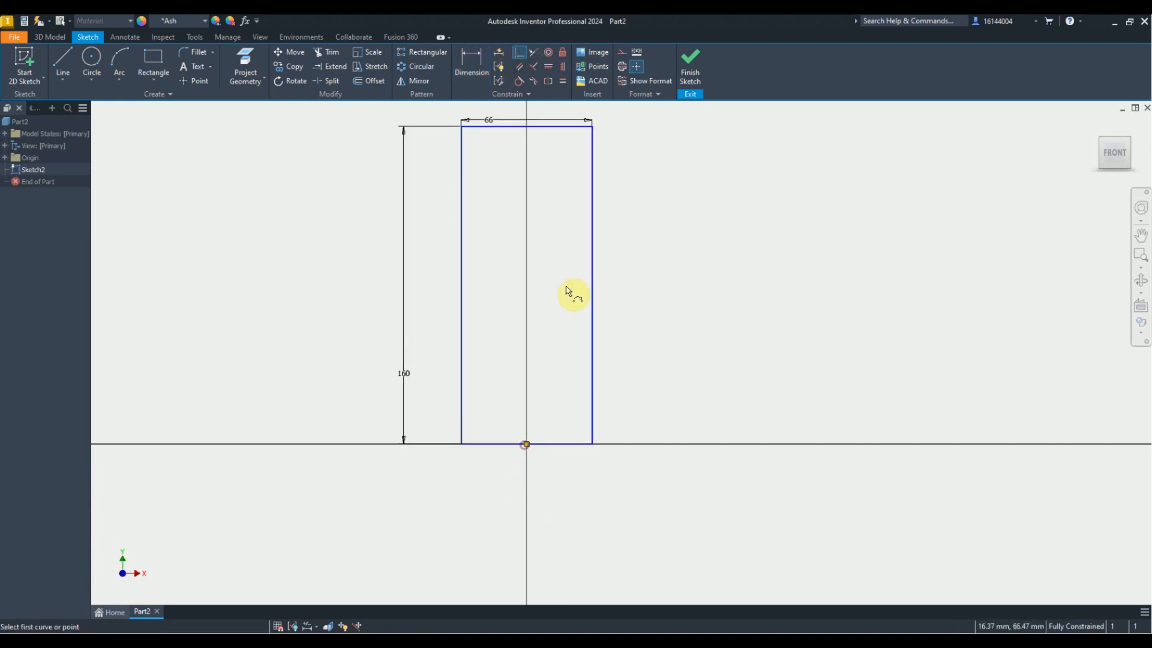
right_click(577, 174)
click(625, 175)
Insert the reference image Ref.jpg into the sketch, placing one copy overlapping the rectangle
click(592, 52)
click(617, 286)
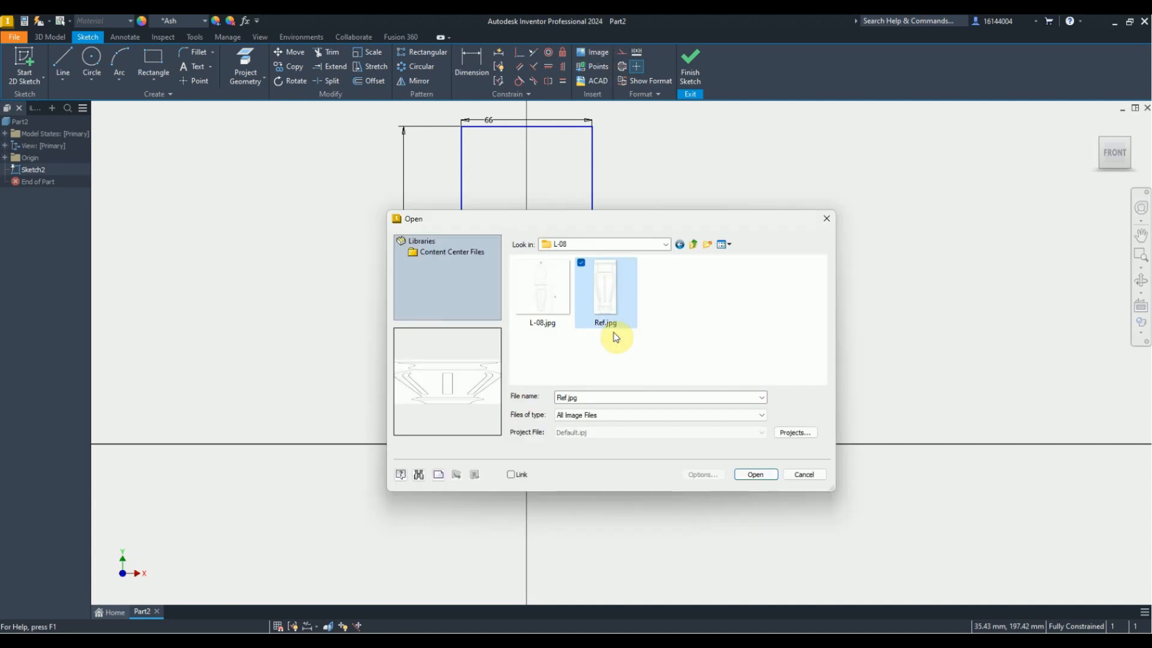
double_click(602, 296)
click(491, 153)
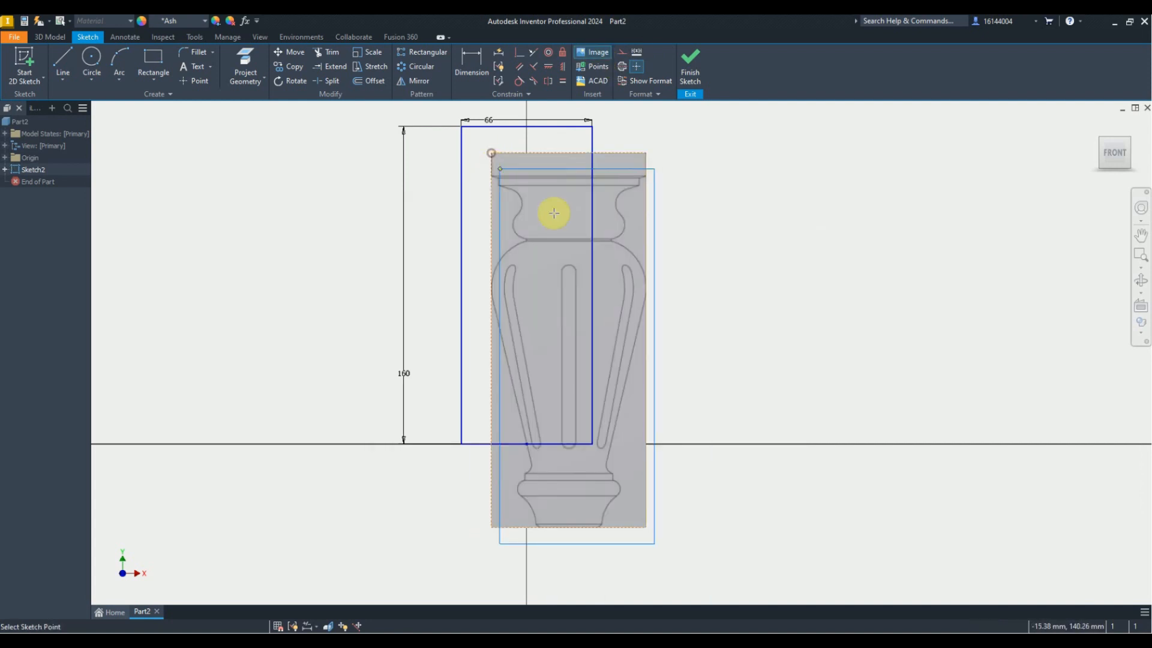
right_click(570, 213)
click(618, 214)
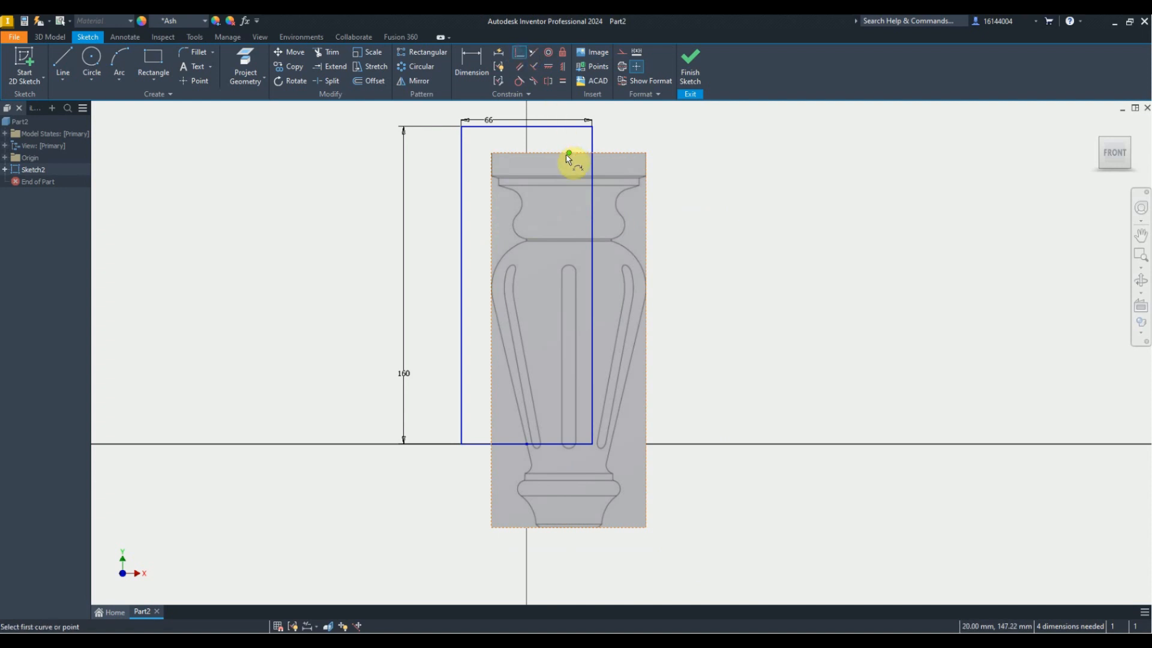
Fit the reference image to the rectangle by making its right-hand corners coincident with the rectangle's upper and lower right corners
click(592, 126)
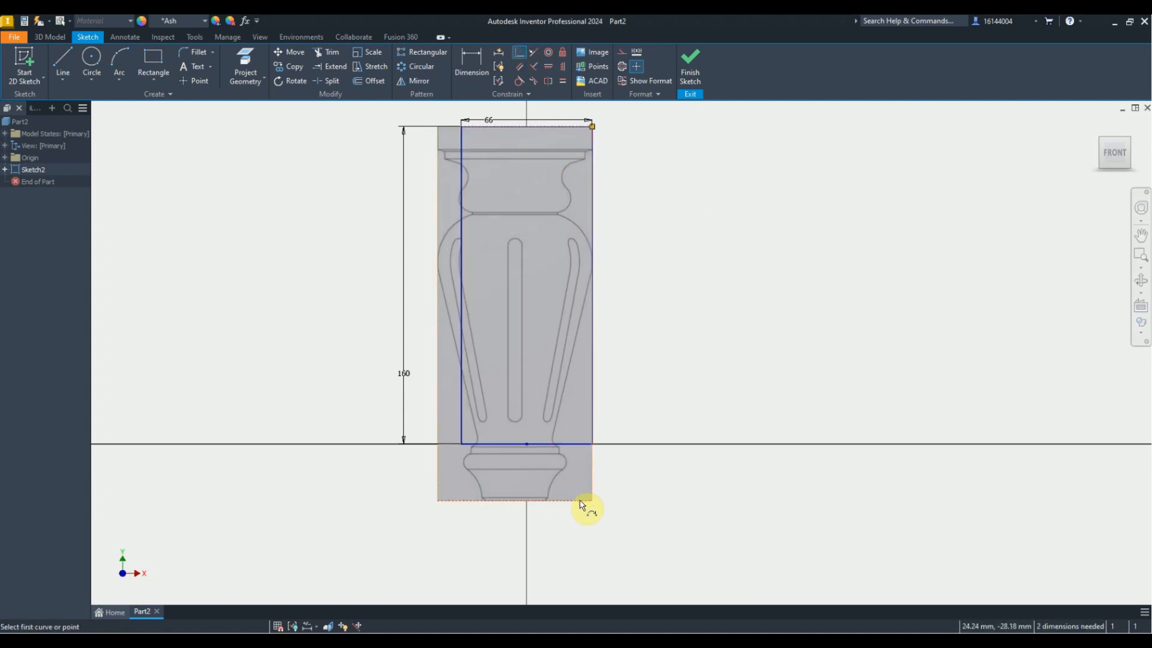
click(592, 445)
right_click(637, 281)
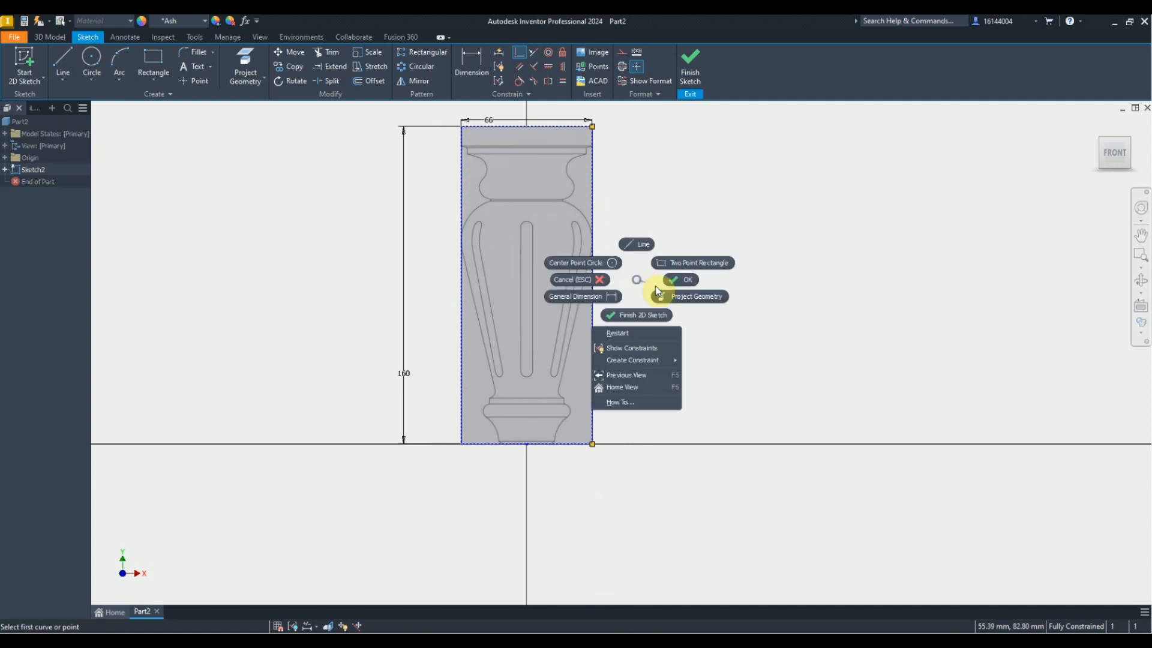
click(644, 237)
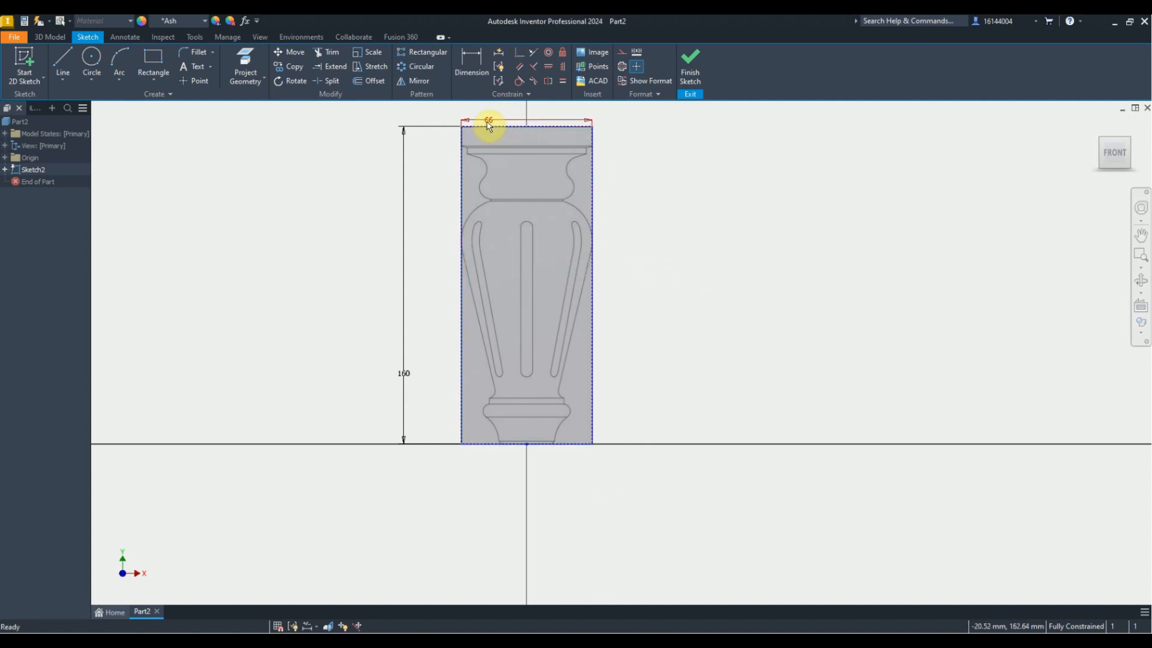
Trace the right-hand neck profile of the reference image with two connected three-point arcs, the concave curve and the convex curve below it
click(62, 58)
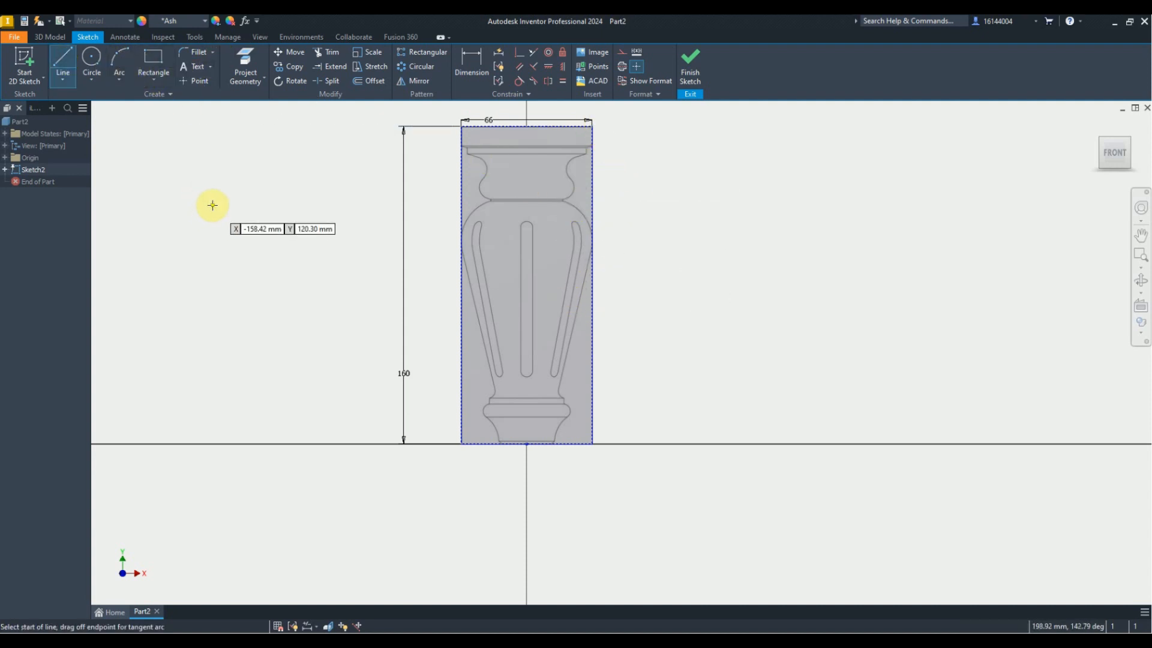
click(116, 61)
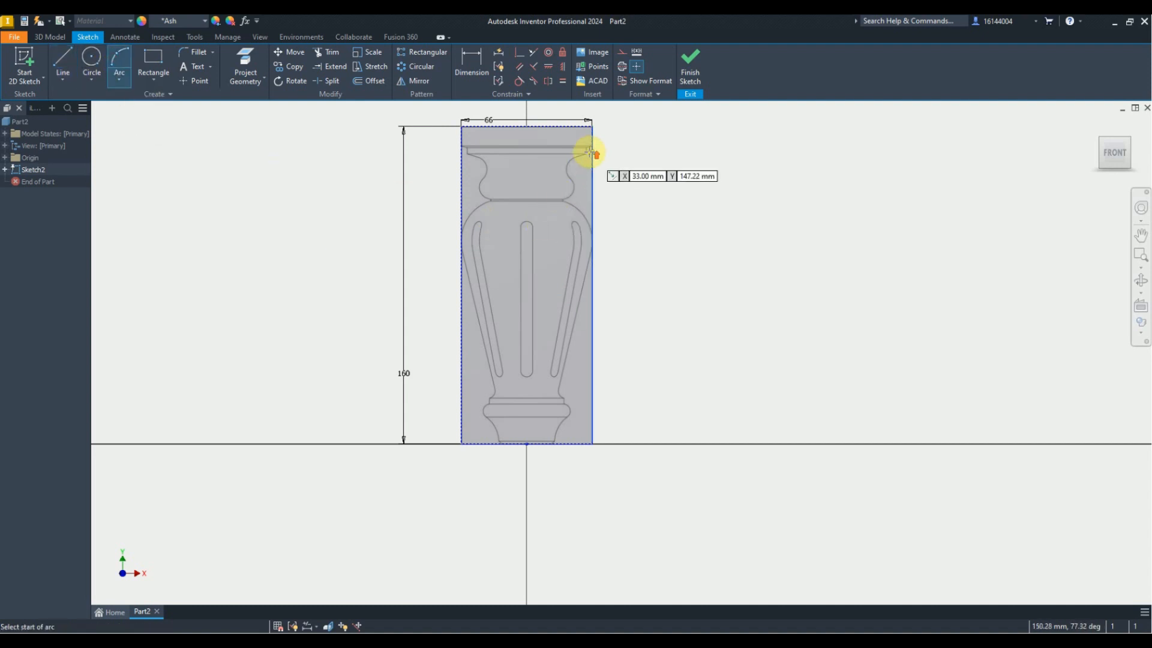
scroll(591, 150, up, 5)
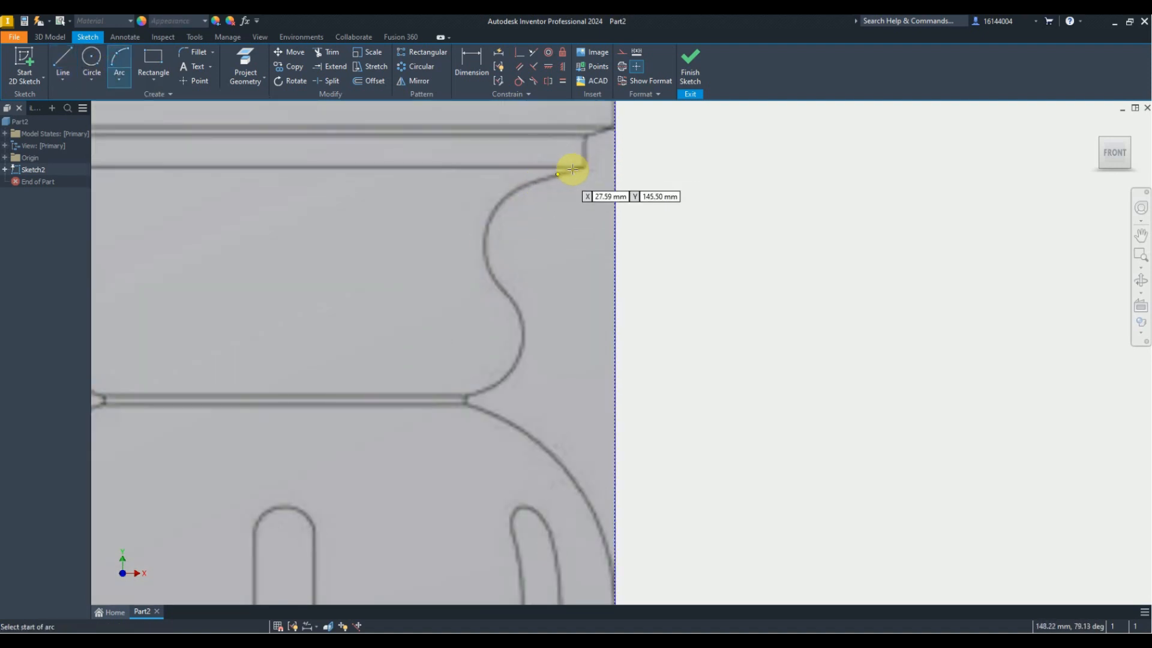
click(525, 185)
click(508, 296)
click(488, 225)
click(511, 299)
click(467, 395)
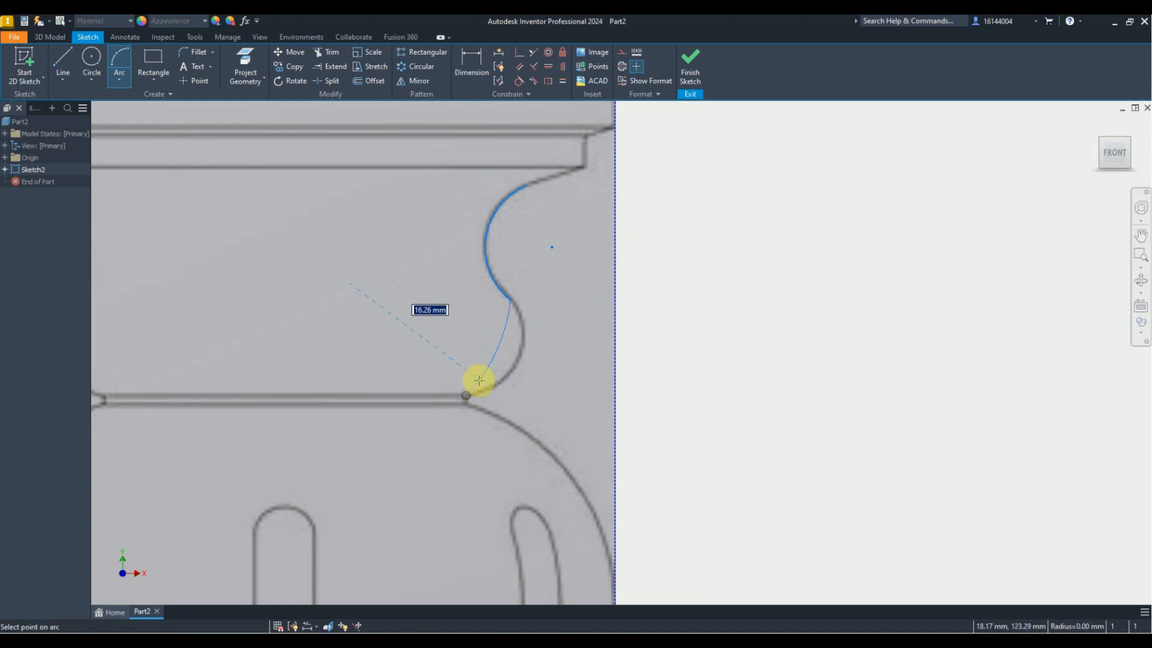
click(516, 365)
Trace the right shoulder with a three-point arc from below the neck to the body's widest point
scroll(501, 288, down, 4)
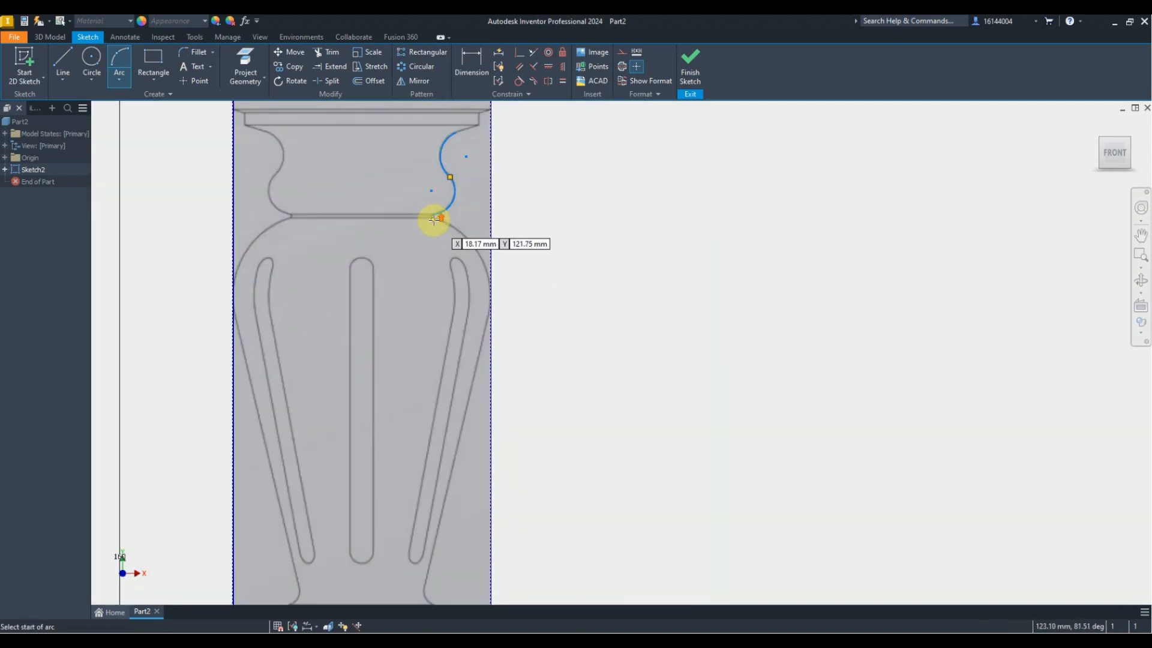
scroll(432, 218, up, 5)
click(431, 217)
scroll(431, 217, down, 4)
scroll(513, 295, up, 4)
click(537, 323)
scroll(537, 322, down, 3)
click(515, 245)
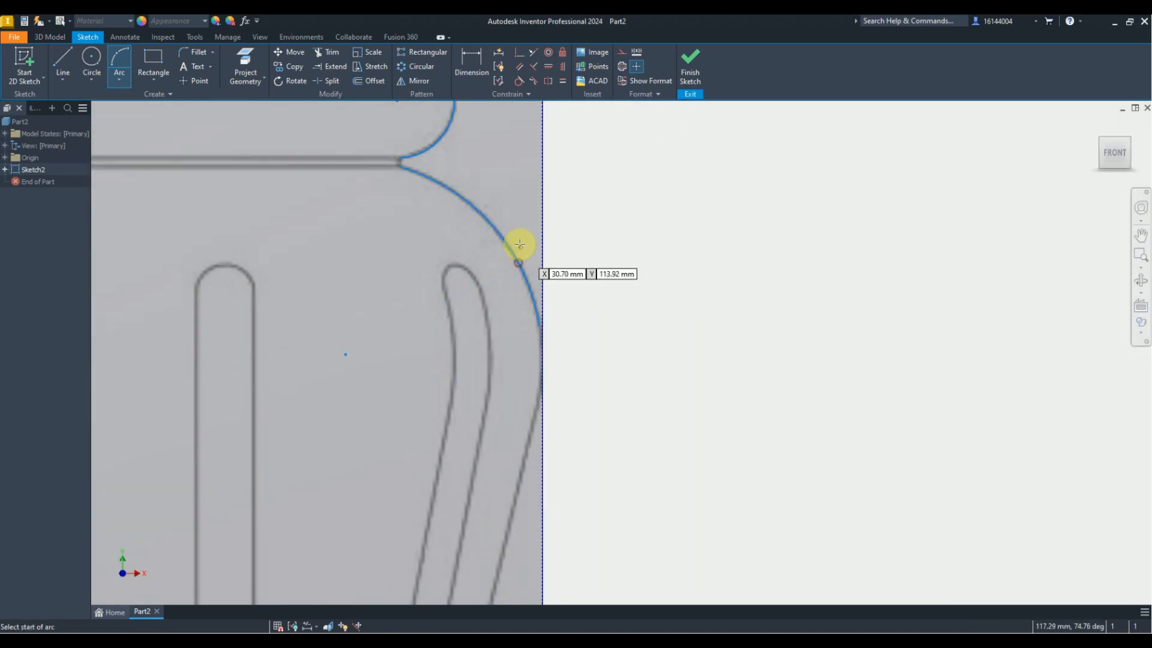
Add a second three-point arc from the shoulder arc's lower end around the widest point to the start of the straight taper
scroll(537, 360, up, 4)
click(539, 256)
click(524, 474)
click(543, 367)
Trace the concave curve at the foot of the taper and the rounded bead of the base with three-point arcs
scroll(540, 360, down, 6)
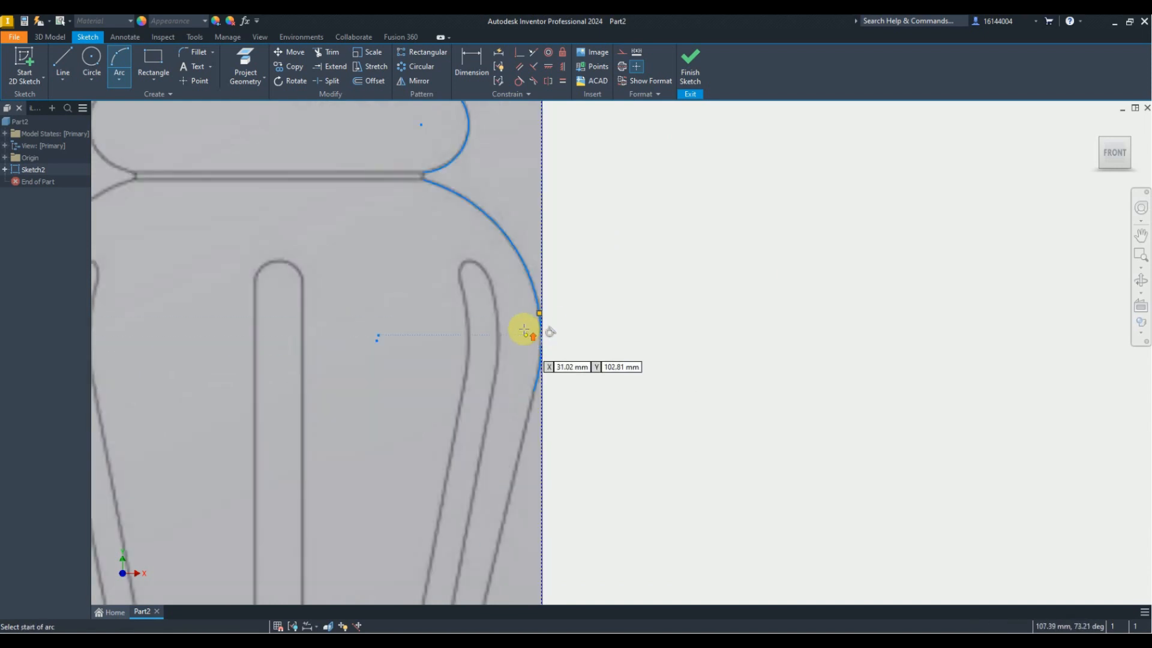
scroll(457, 546, up, 5)
click(440, 343)
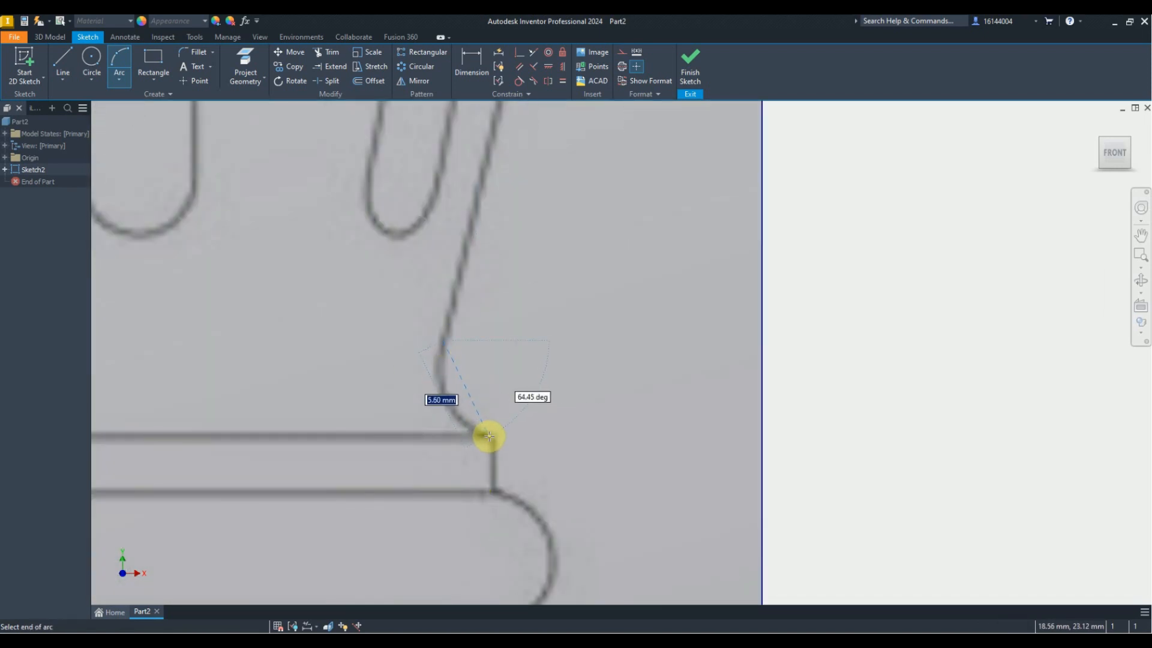
click(454, 412)
middle_drag(495, 423, 500, 300)
click(502, 366)
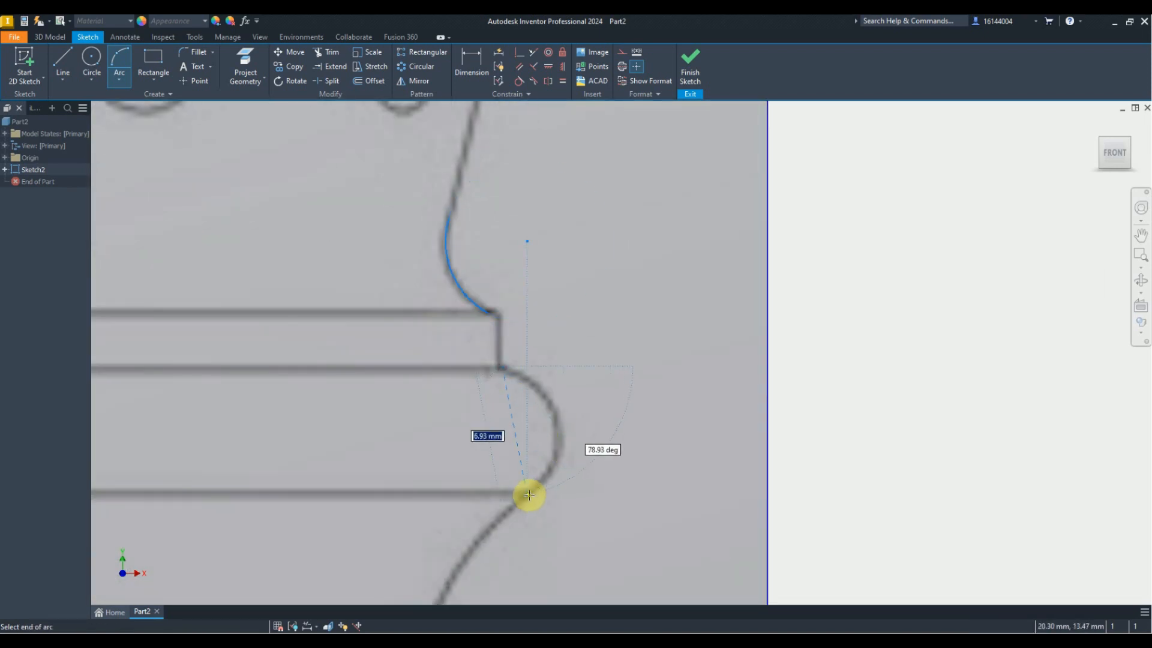
click(530, 495)
click(556, 435)
Trace the concave foot curve from the bead's lower end down to the base edge with a three-point arc
mouse_move(601, 336)
middle_down()
mouse_move(612, 285)
mouse_move(719, 71)
middle_up()
click(645, 228)
click(526, 458)
click(549, 356)
key(Escape)
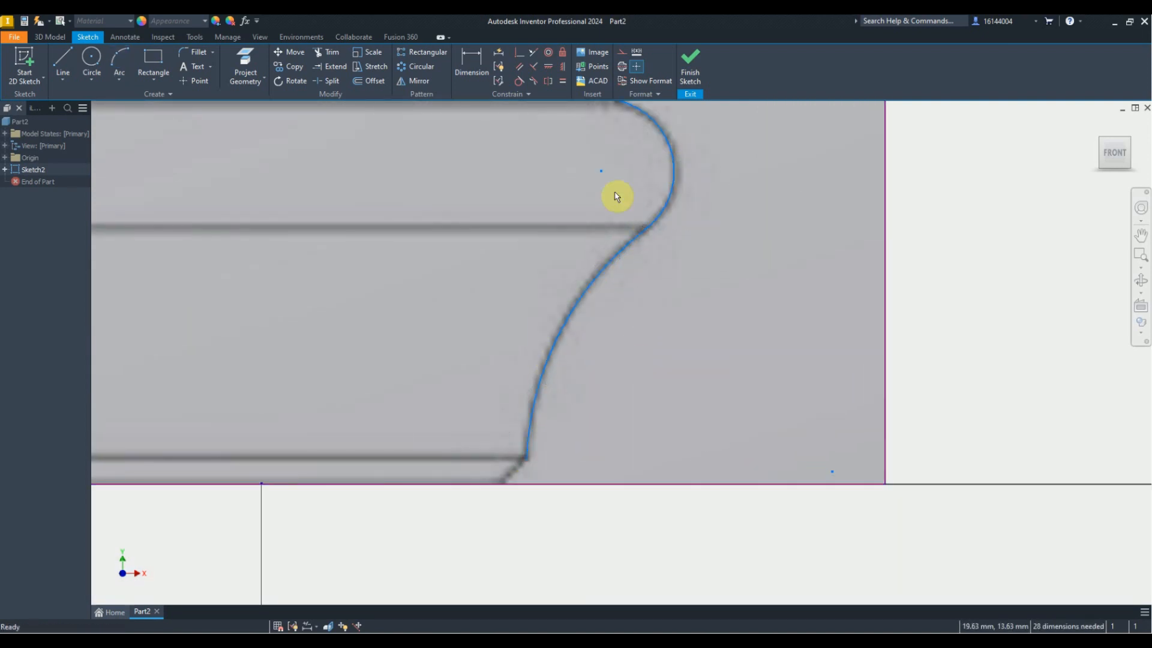
Make the foot arc tangent to the bead arc above it
click(520, 82)
click(629, 244)
click(657, 222)
Trace the top moulding with connected lines: slanted in from the rectangle's right edge, vertically down, and slanted to the upper neck arc's end
scroll(507, 556, down, 5)
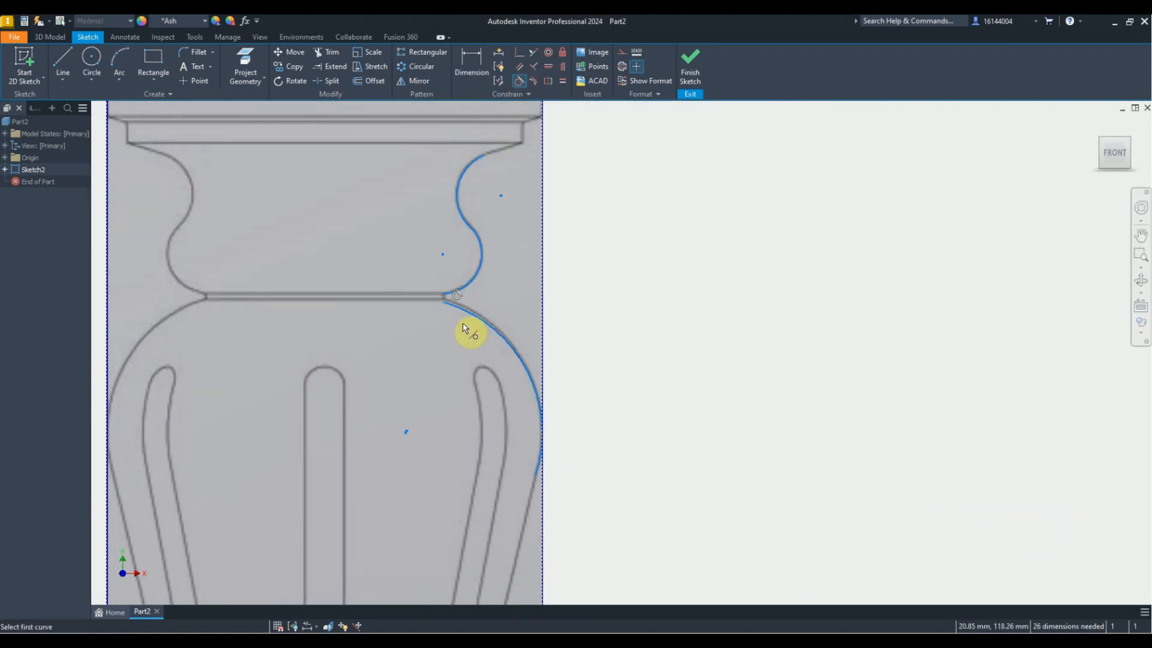
key(l)
scroll(526, 236, up, 8)
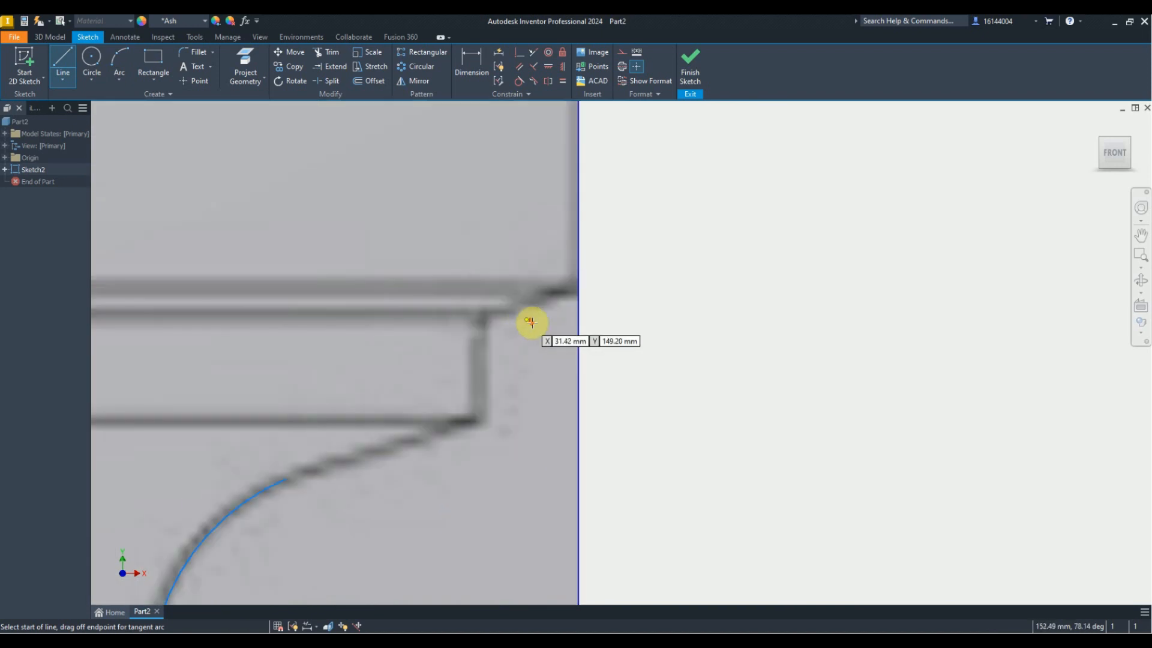
click(577, 279)
click(480, 313)
click(480, 422)
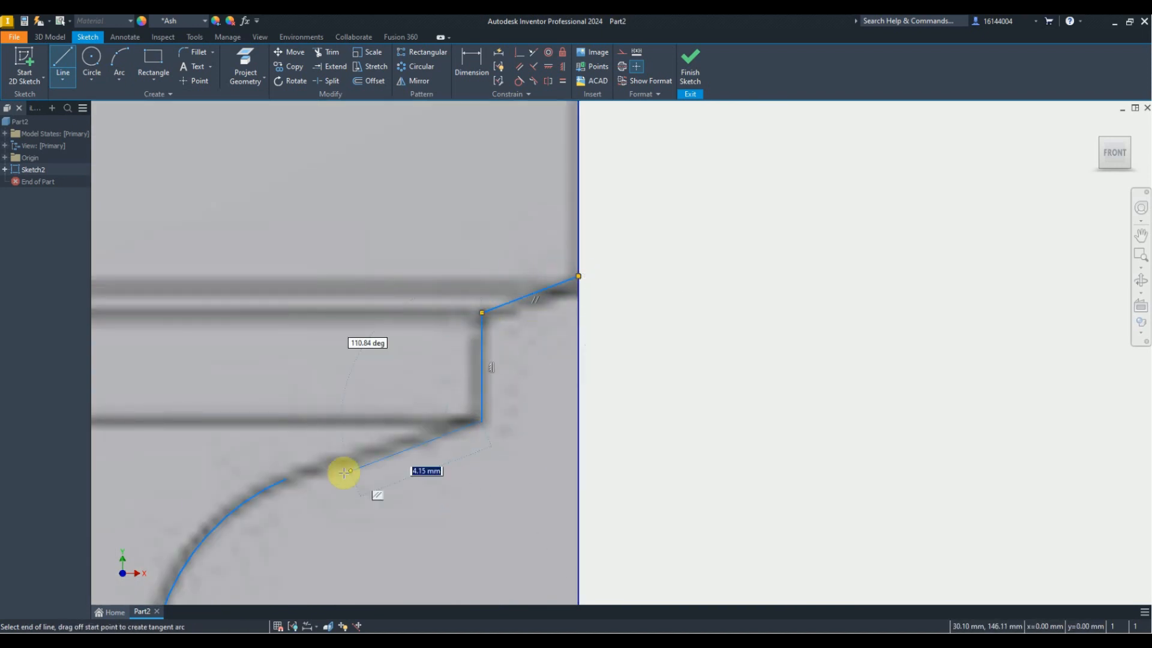
click(282, 481)
Make the lower slanted moulding line tangent to the upper neck arc
middle_drag(352, 510, 405, 372)
click(520, 52)
scroll(342, 348, up, 6)
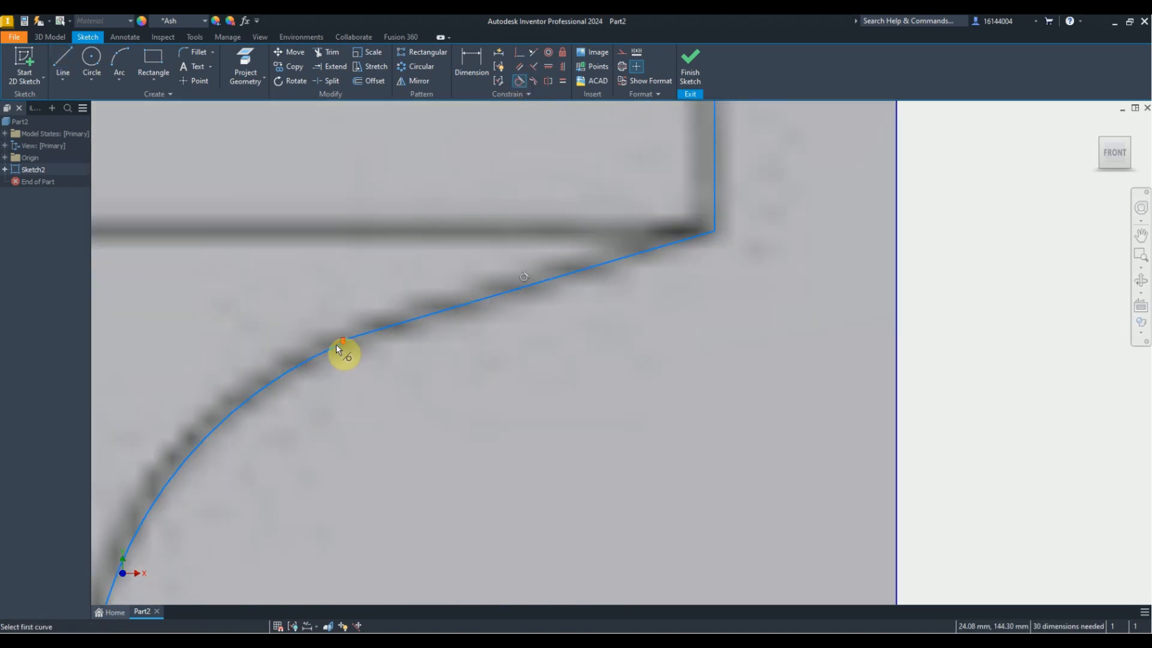
Connect the lower neck arc to the shoulder arc with a short line and constrain that line vertical
scroll(453, 277, down, 8)
right_click(551, 250)
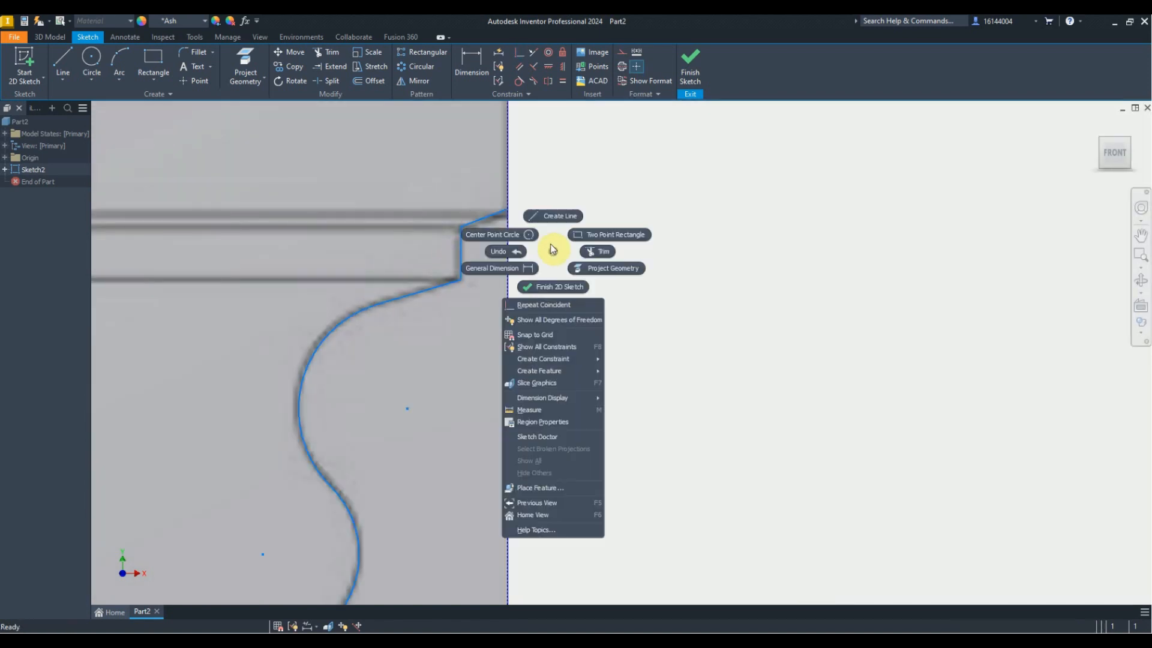
click(556, 216)
middle_drag(359, 570, 376, 447)
scroll(283, 547, up, 4)
click(283, 464)
click(271, 537)
click(563, 66)
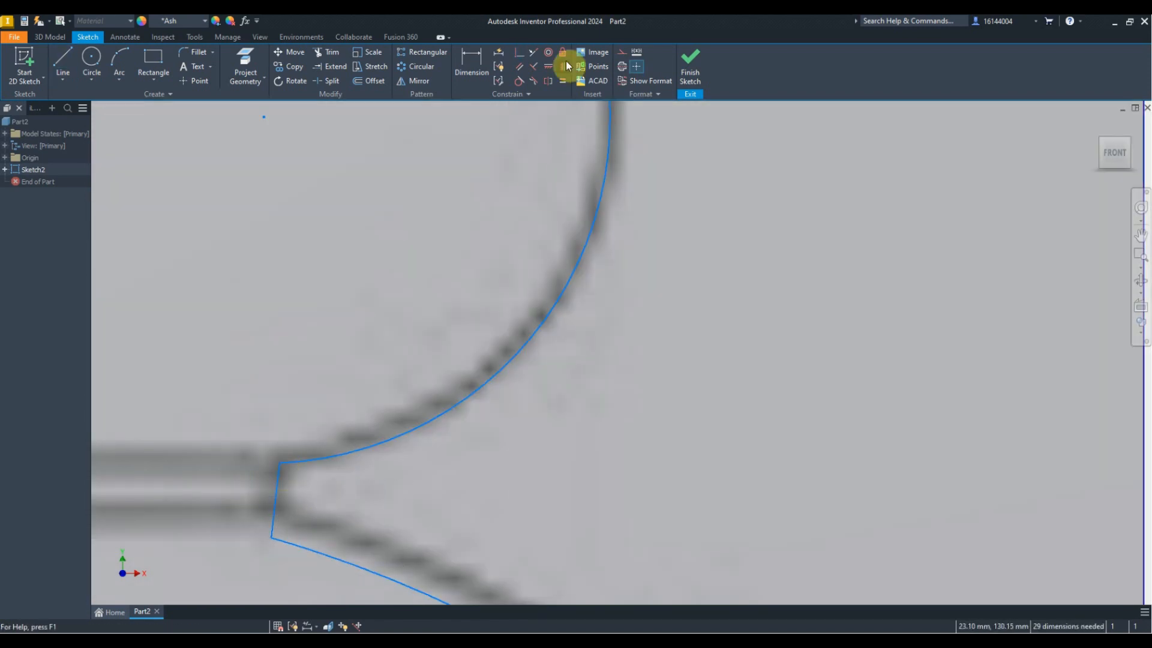
click(270, 501)
key(Escape)
Reposition the center points of the two neck arcs so the curves follow the reference image
scroll(412, 326, down, 5)
scroll(402, 354, up, 1)
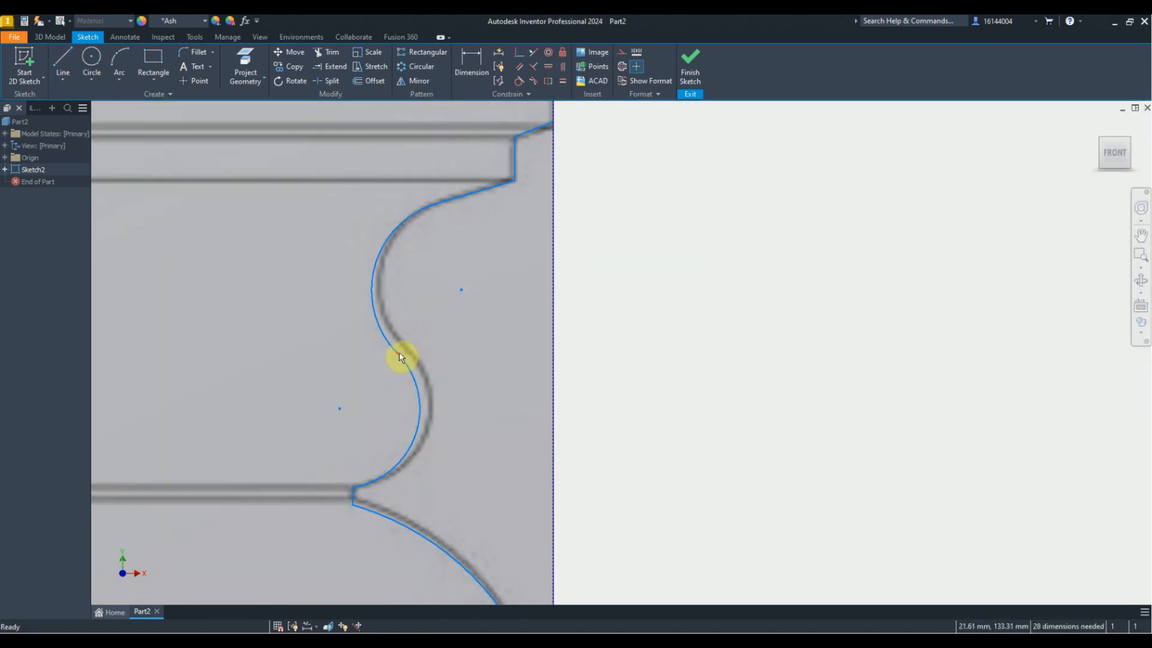
drag(362, 412, 359, 410)
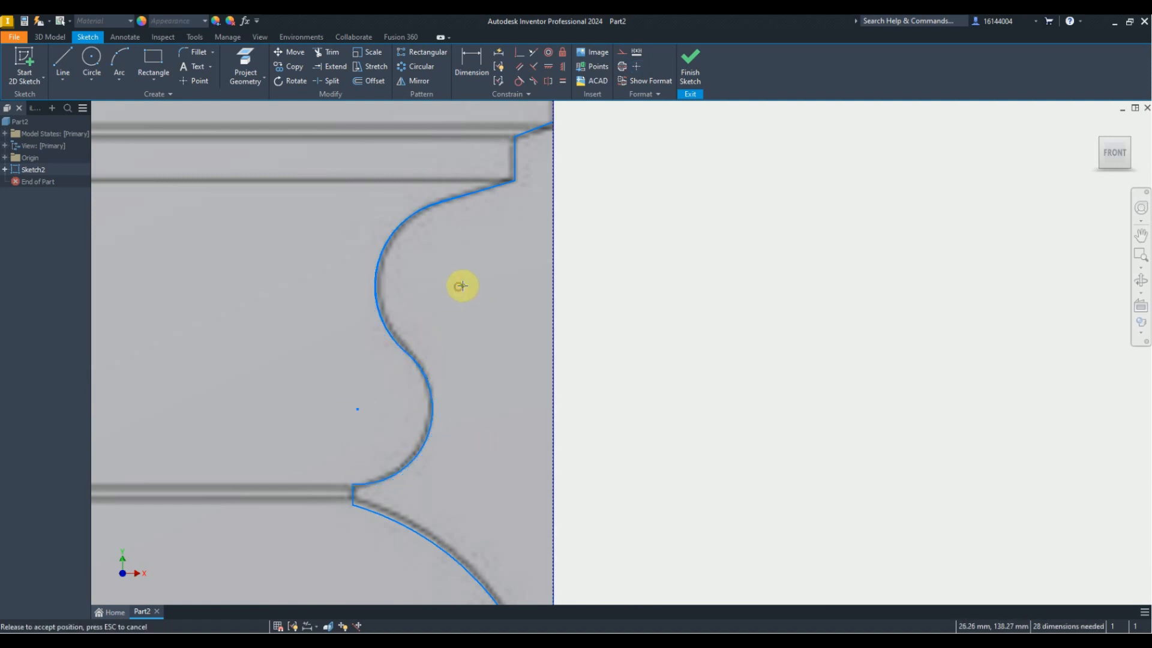
drag(463, 285, 463, 284)
Move the upper end of the short vertical line between neck and shoulder to match the reference image
scroll(426, 278, down, 2)
scroll(377, 478, up, 5)
drag(396, 224, 397, 210)
scroll(420, 195, up, 2)
click(329, 53)
scroll(368, 275, down, 5)
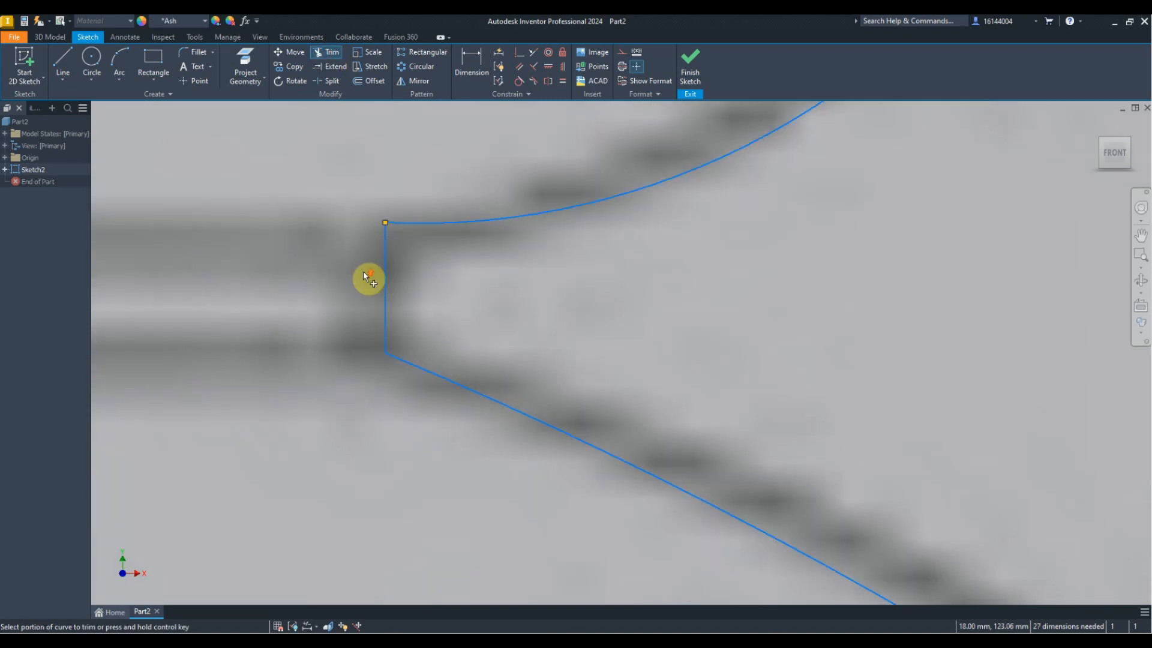
middle_drag(487, 280, 484, 197)
key(Escape)
Draw the straight tapered side from the lower end of the shoulder arcs to the concave arc above the base
click(60, 58)
click(476, 282)
click(424, 499)
key(Escape)
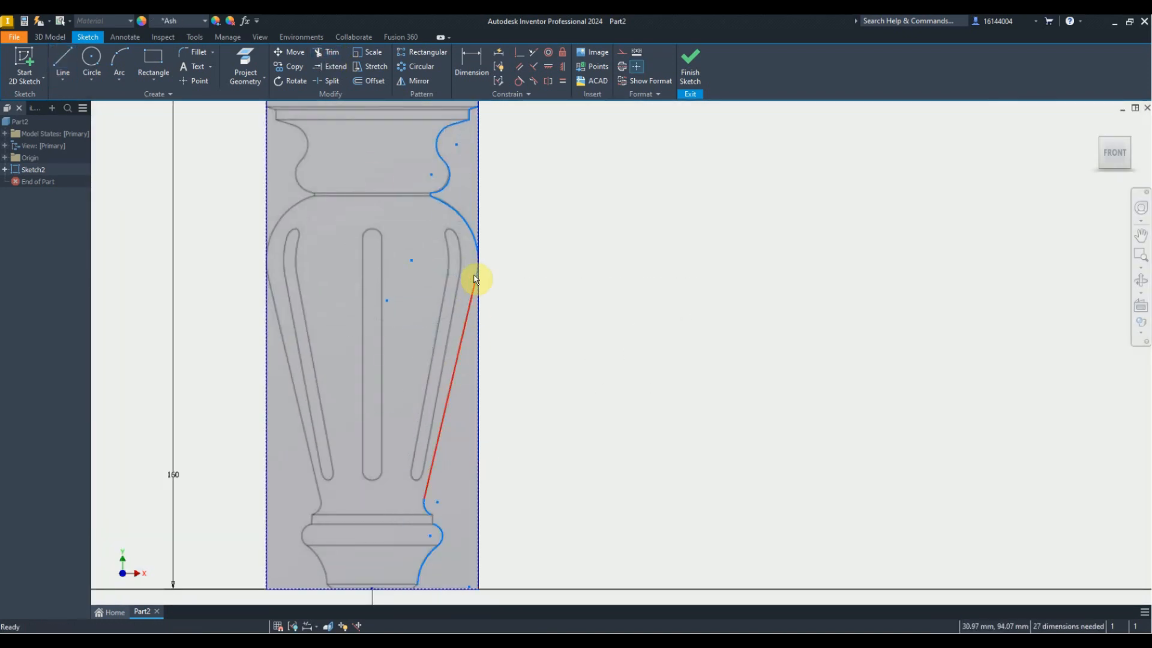
Make the tapered line tangent to the arc at its upper end and to the arc at its lower end
click(519, 81)
click(470, 301)
click(476, 281)
click(432, 465)
click(425, 505)
Draw a short horizontal line and a vertical line joining the concave arc above the base to the bead arc
scroll(436, 531, up, 5)
click(62, 59)
scroll(411, 400, up, 2)
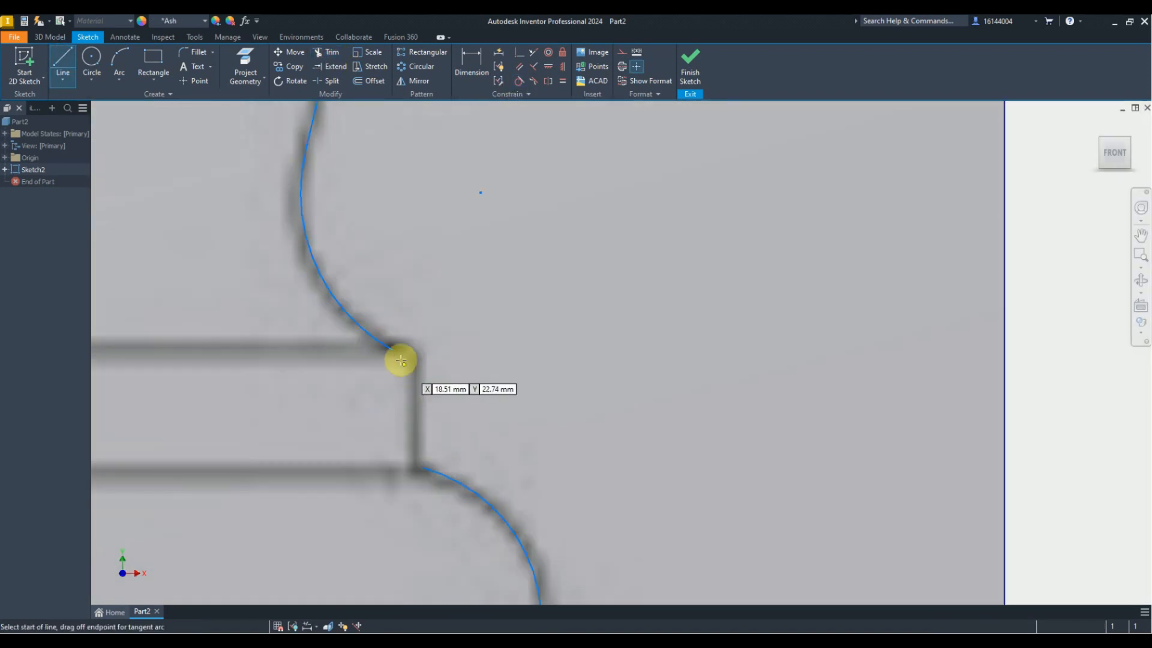
click(393, 350)
click(417, 350)
click(422, 468)
key(Escape)
Make the short line above the bead vertical and reposition the bead arc's center point to match the reference image
click(562, 66)
click(423, 451)
key(Escape)
scroll(444, 295, down, 3)
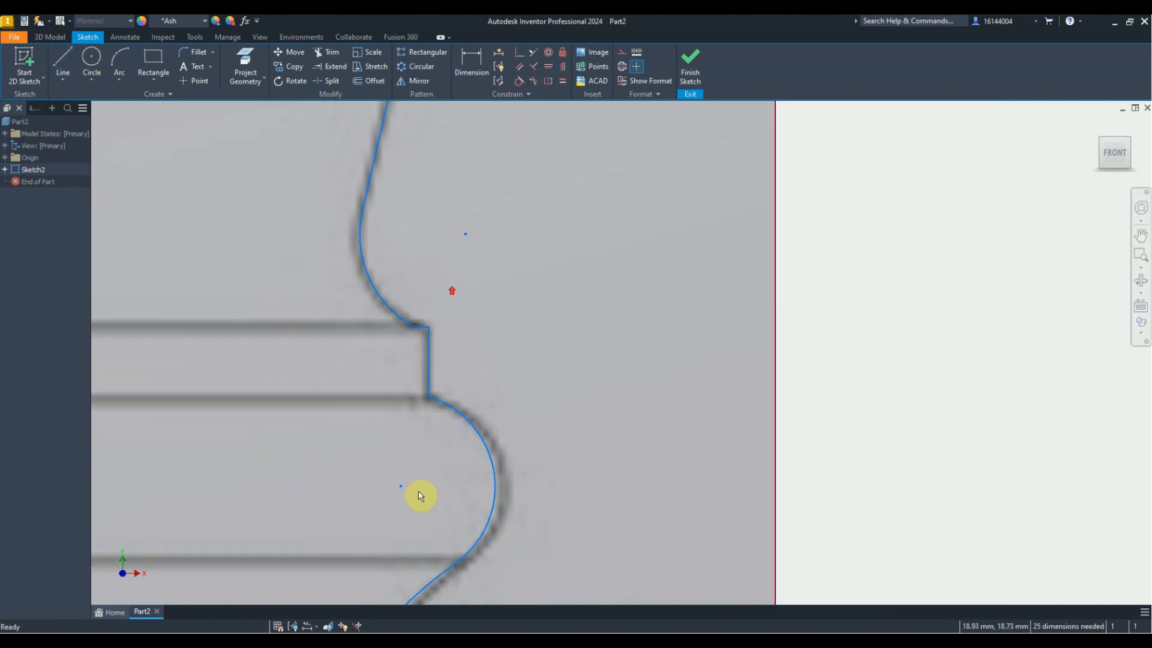
scroll(409, 501, up, 3)
drag(394, 470, 420, 467)
scroll(429, 362, down, 3)
scroll(444, 237, up, 3)
Fillet the corner between the short horizontal and vertical lines above the bead with a 0.5 mm radius
click(195, 52)
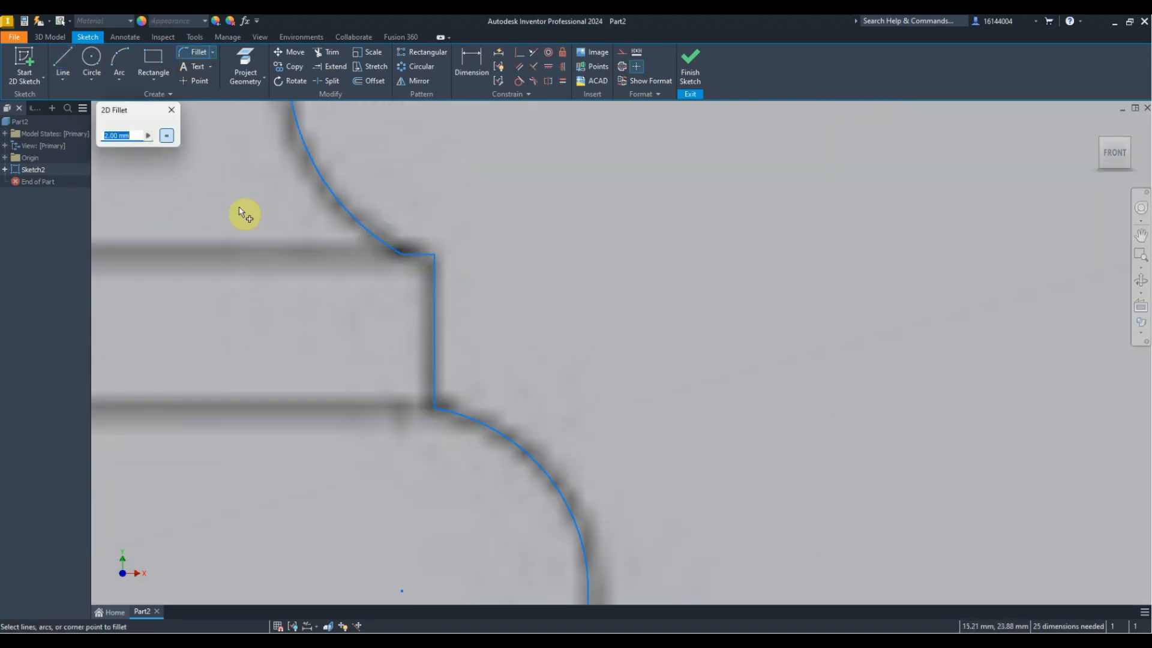
text(1)
double_click(141, 134)
text(.5)
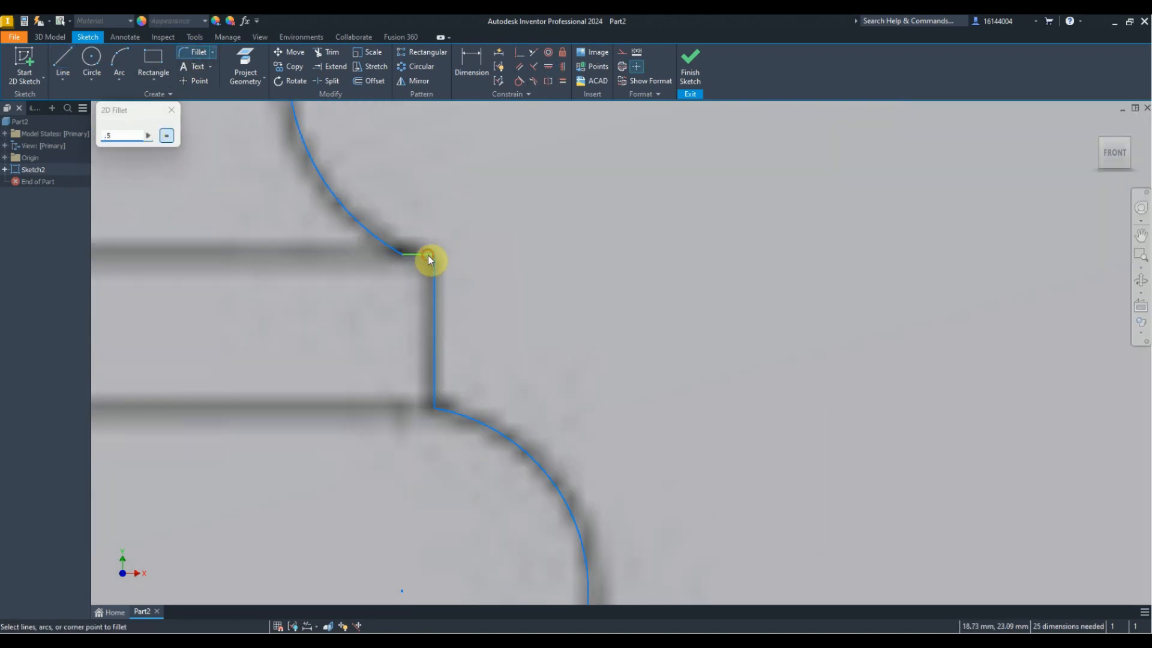
click(429, 260)
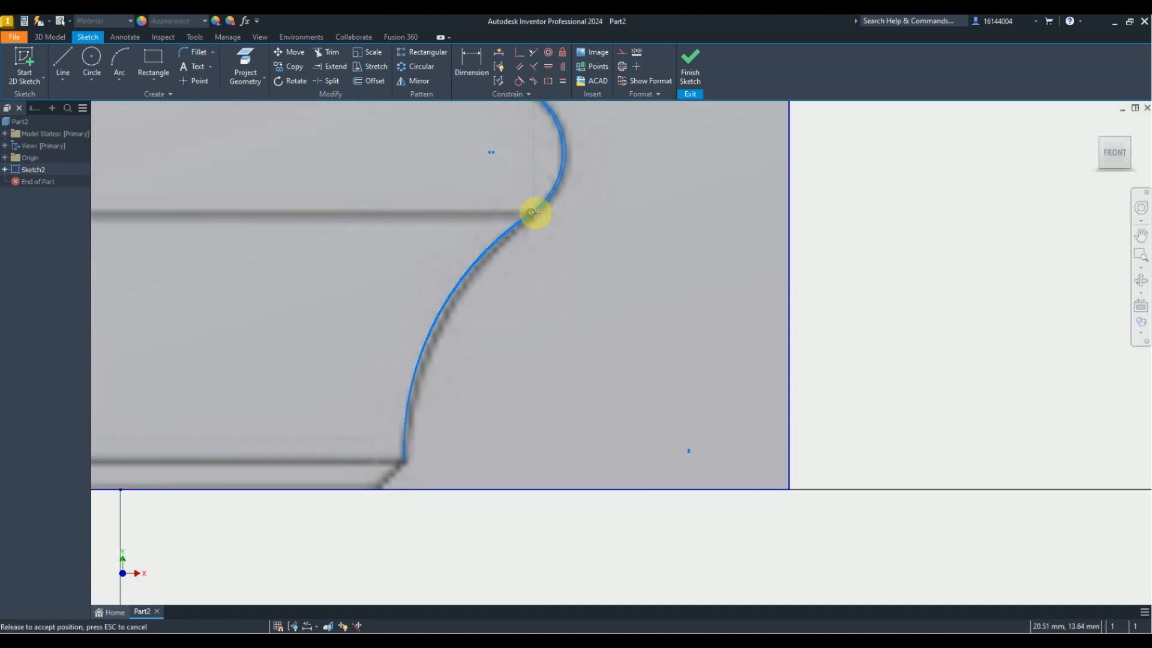
Draw the small slanted line from the lower end of the base arc to the bottom edge of the reference image
key(l)
click(404, 462)
click(380, 489)
right_click(427, 471)
click(478, 453)
scroll(478, 450, down, 5)
scroll(480, 210, up, 4)
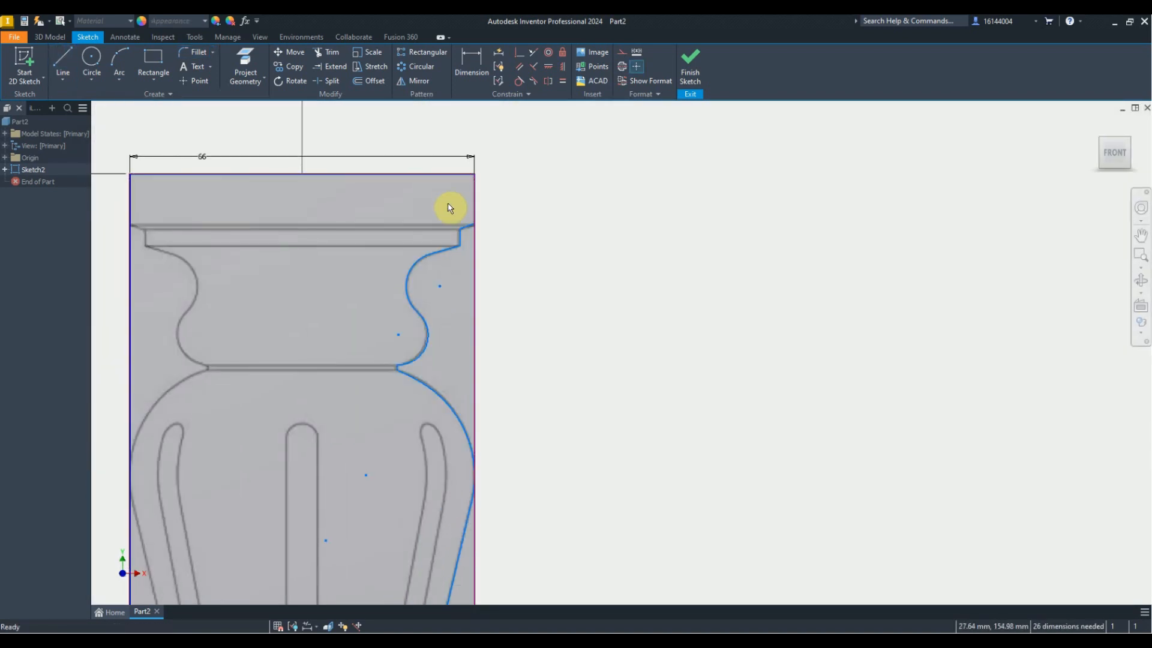
Dimension the profile's upper end 9.5 mm below the top edge and the first sloped line's height at 1 mm
scroll(456, 189, up, 3)
text(d9.5)
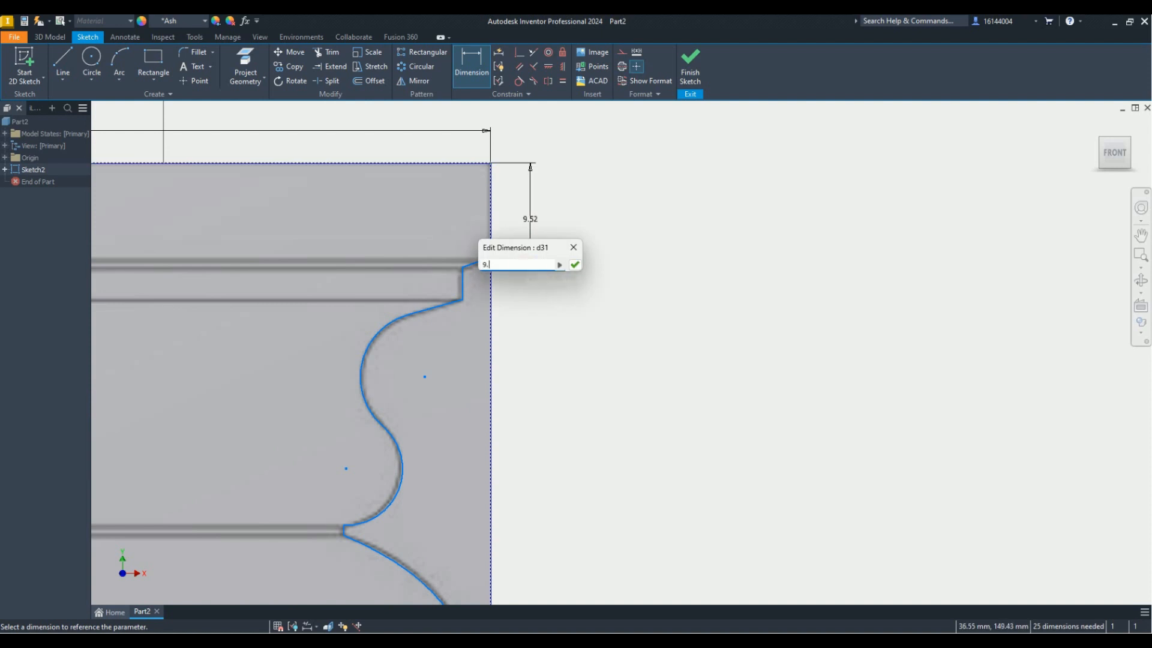
key(Return)
scroll(474, 270, up, 4)
scroll(454, 274, down, 2)
click(499, 246)
click(579, 256)
text(1)
key(Return)
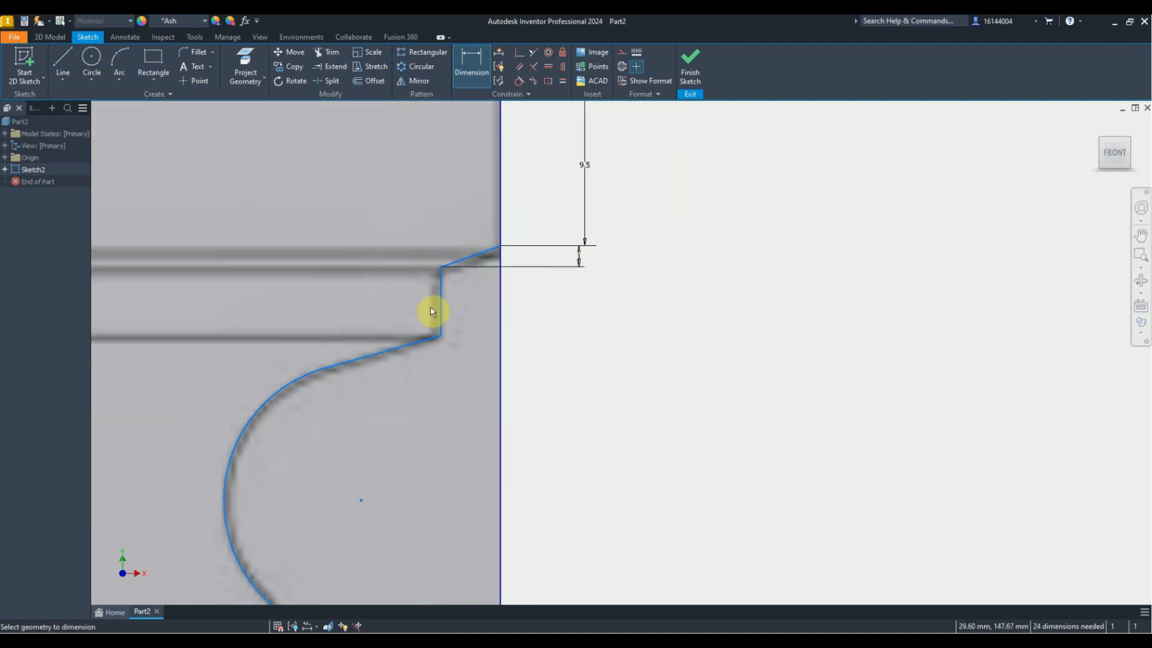
Dimension the short vertical line under the cap at 3 mm and the height of the sloped line below it at 2 mm
click(440, 311)
click(589, 311)
text(3.2723173)
key(Return)
scroll(380, 261, down, 3)
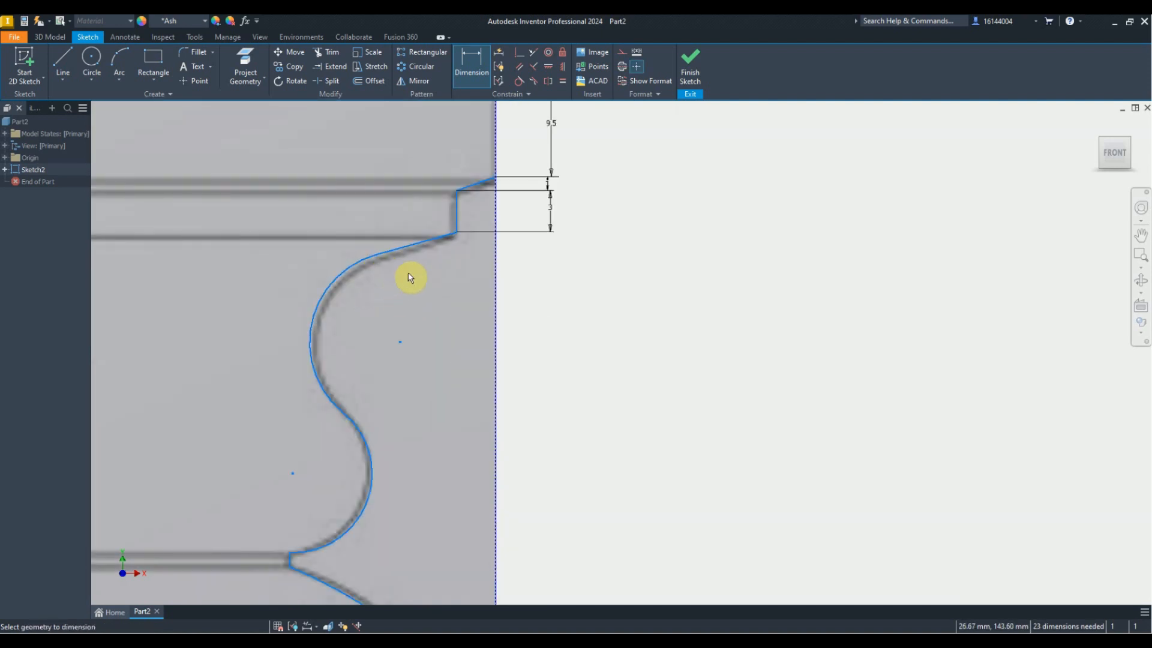
click(562, 247)
text(2)
key(Return)
scroll(379, 238, down, 2)
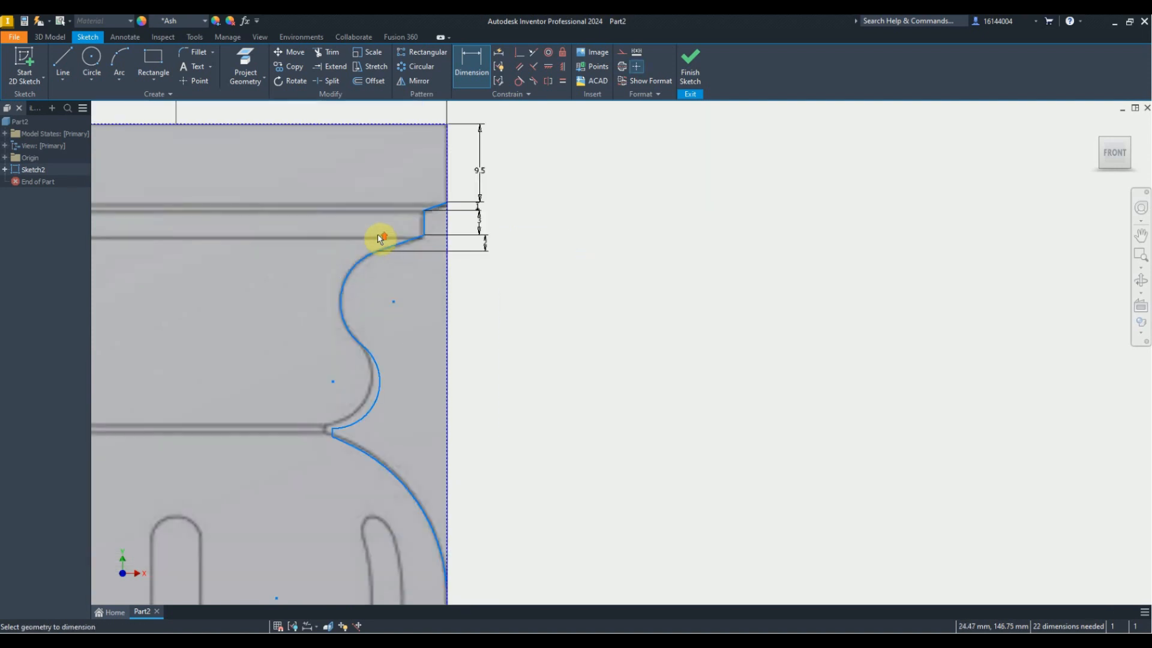
Dimension the radius of the upper neck arc at 6.5 mm
scroll(364, 384, up, 3)
scroll(374, 343, down, 2)
click(337, 272)
click(281, 239)
text(6.5)
key(Return)
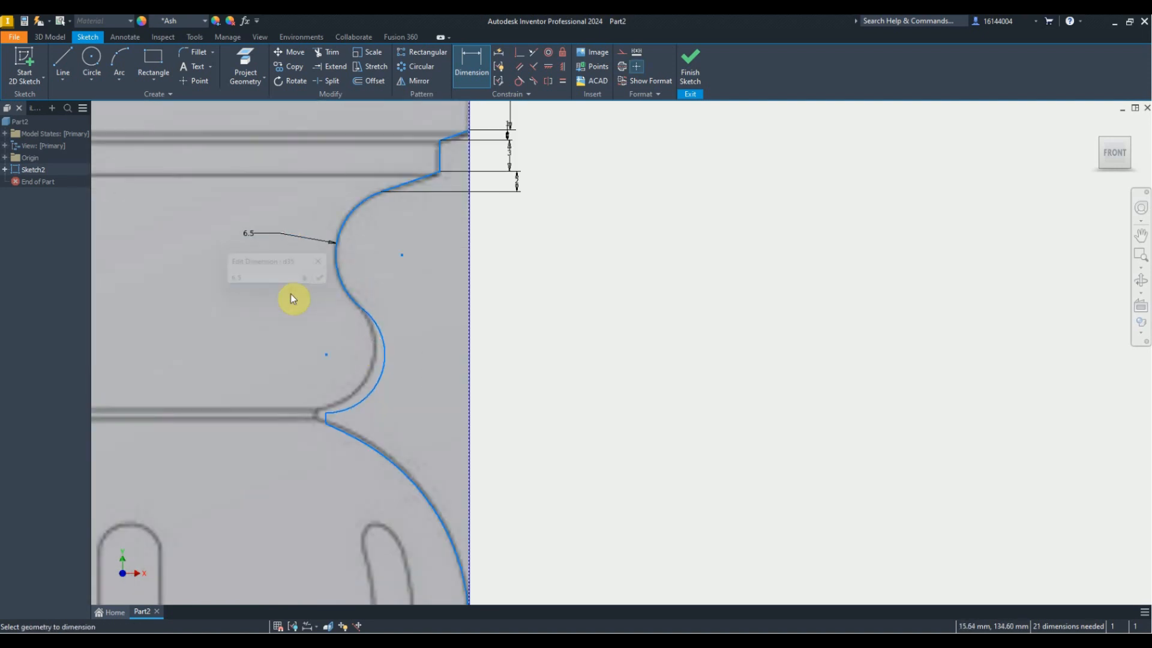
Move the short vertical line between neck and shoulder back onto the outline in the reference image
key(Escape)
scroll(318, 419, up, 3)
drag(327, 423, 315, 412)
scroll(361, 418, down, 3)
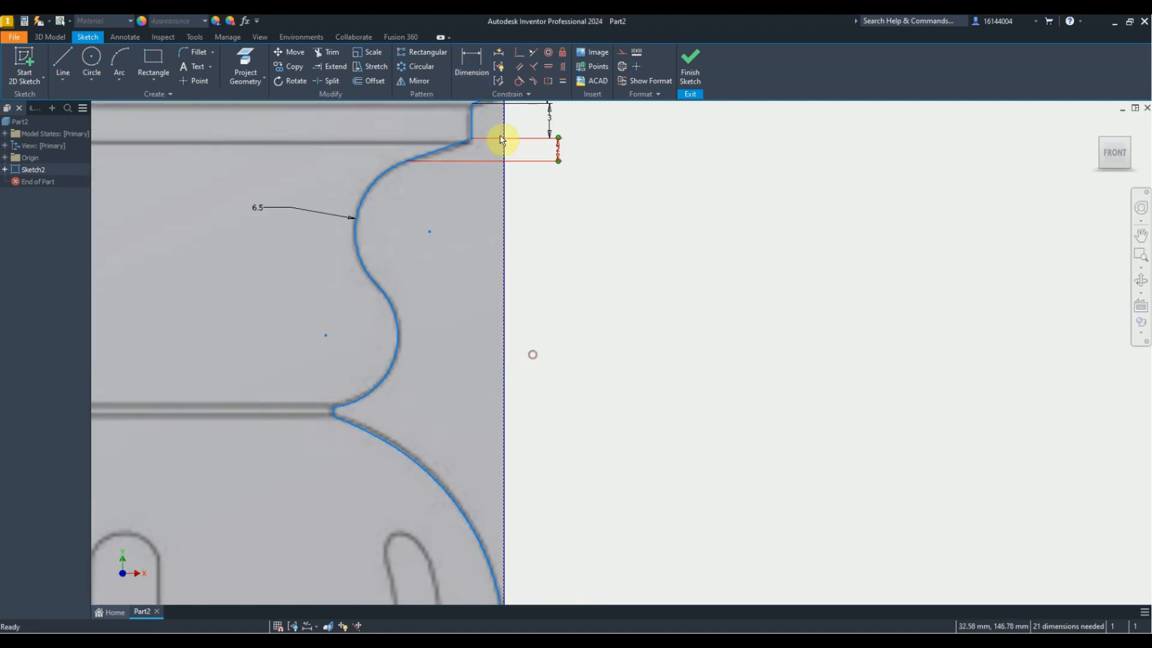
Try to link the lower neck arc's radius to the upper neck arc's 6.5 mm dimension
click(471, 63)
click(398, 355)
click(422, 339)
click(264, 210)
click(465, 384)
double_click(451, 337)
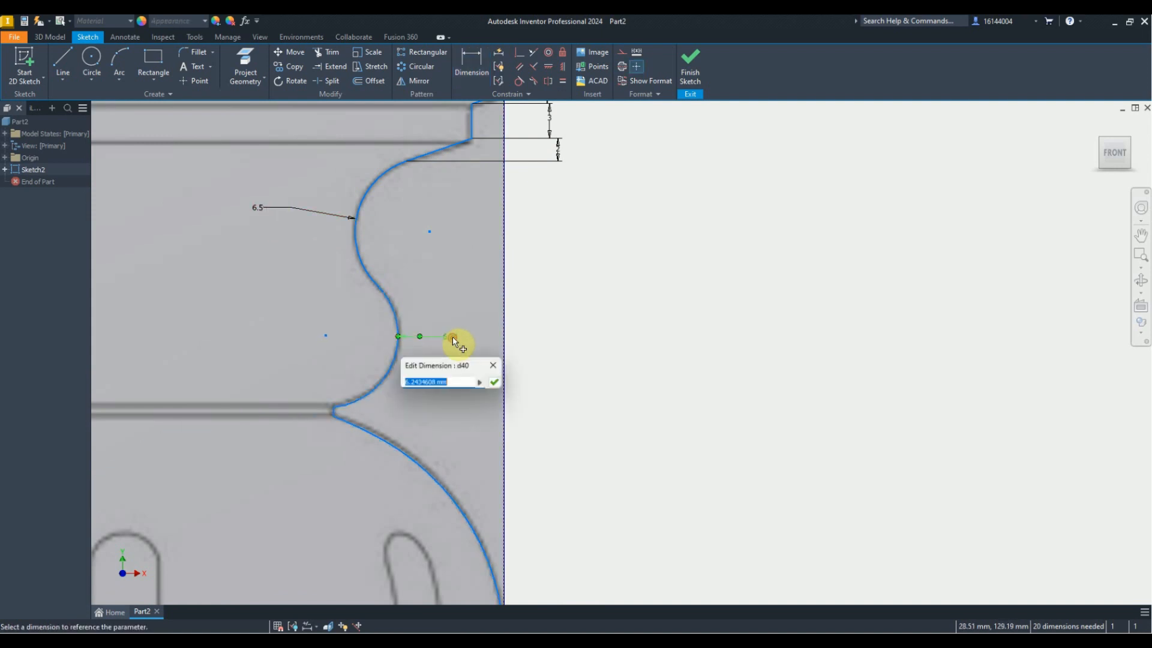
click(269, 210)
click(498, 384)
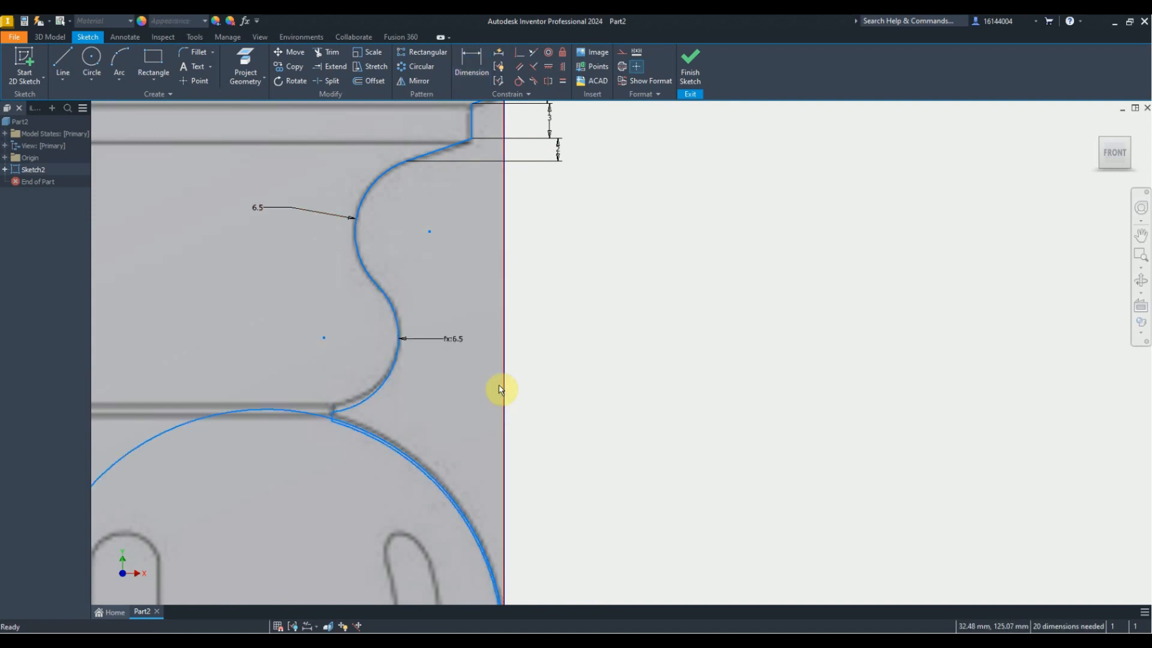
key(ctrl+z)
Dimension the radius of the lower neck arc at 6.2 mm
click(401, 330)
click(452, 333)
text(6.)
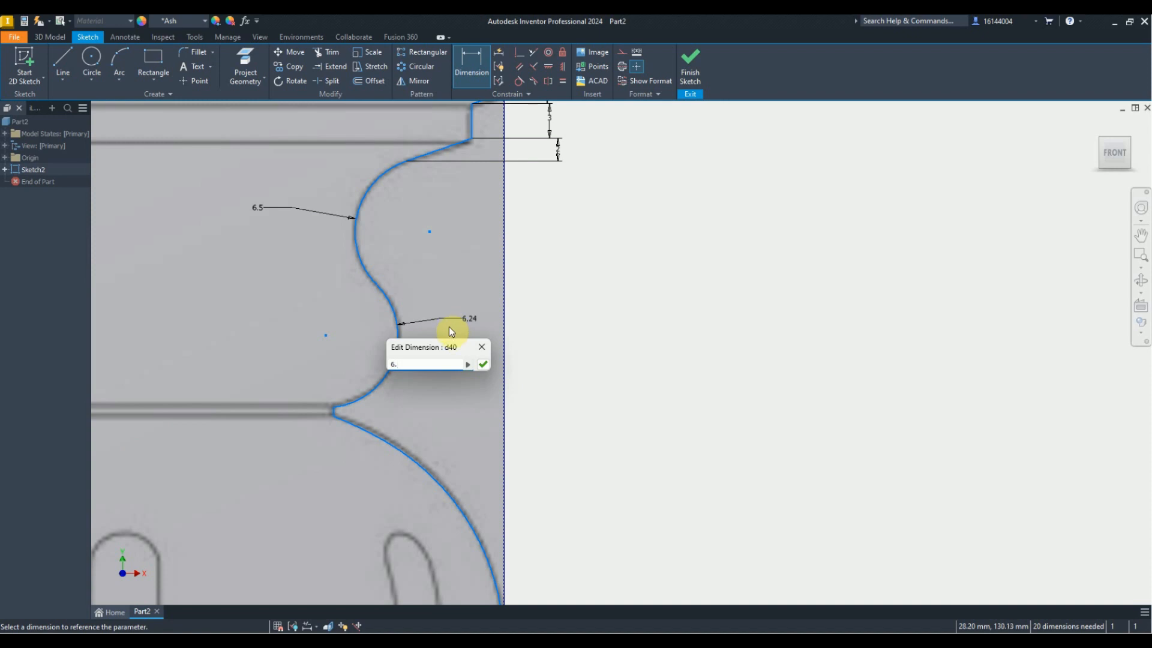
text(2)
key(Return)
Dimension the short vertical line between neck and shoulder at 0.8 mm
scroll(343, 422, down, 5)
click(310, 387)
click(257, 386)
text(0.8)
key(Return)
Dimension the upper shoulder arc's radius at 35.5 mm and the lower shoulder arc's radius at 21 mm
scroll(291, 309, up, 2)
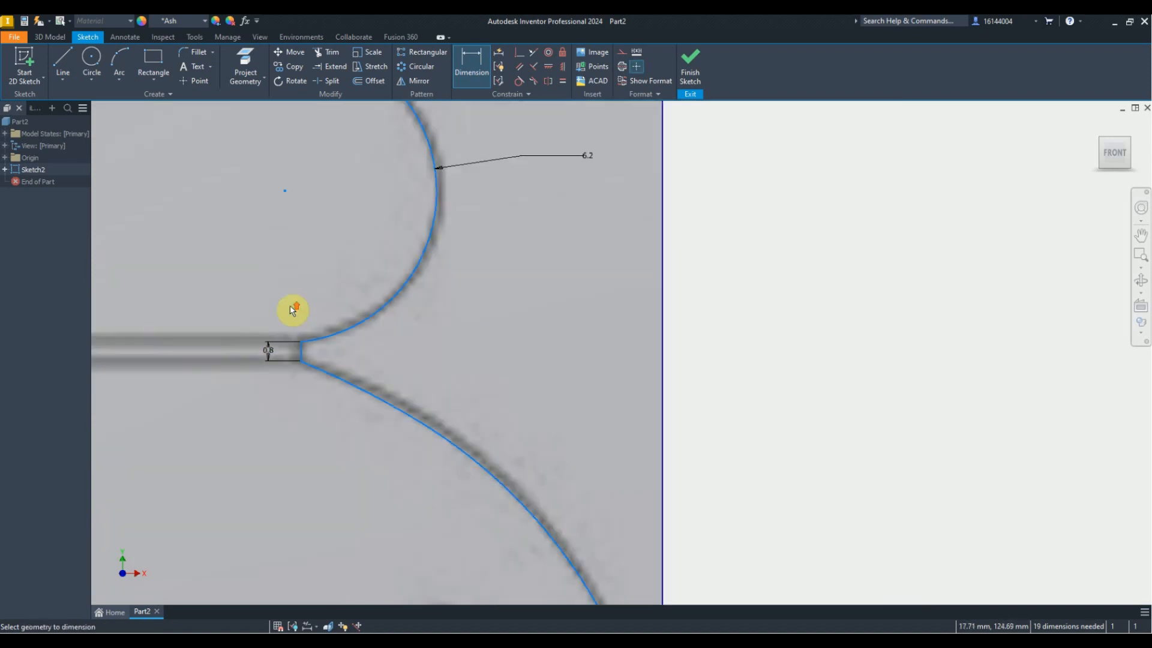
scroll(292, 310, up, 2)
click(325, 345)
click(308, 355)
text(35.5)
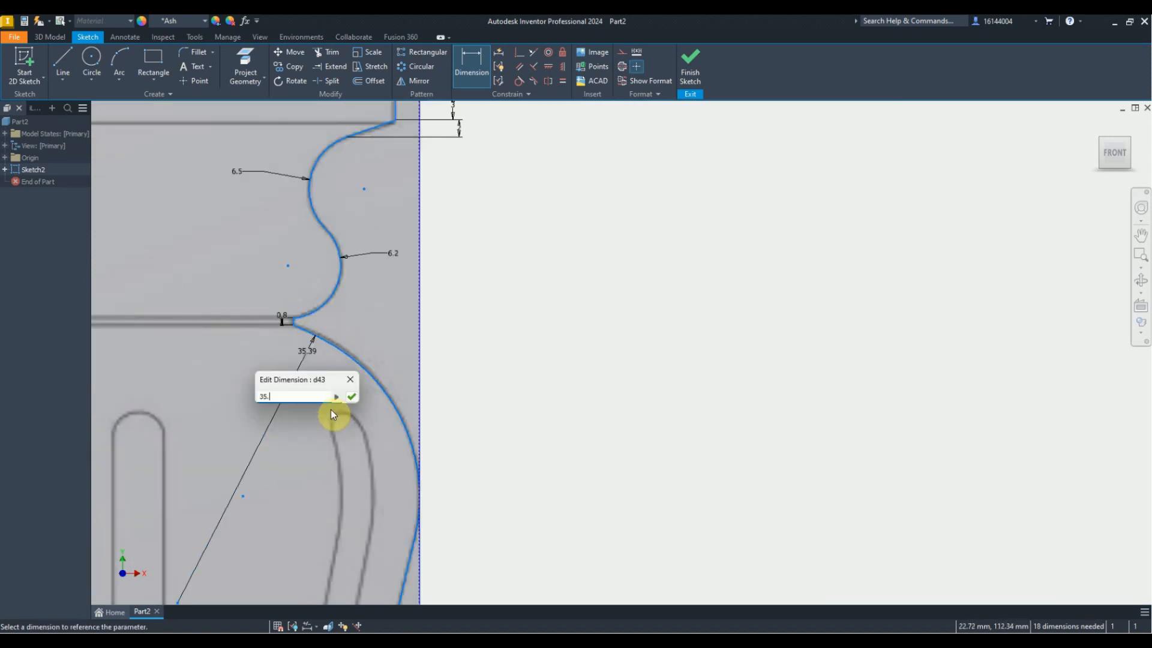
key(Return)
click(372, 381)
click(380, 360)
text(21)
key(Return)
Dimension the vertical distance from the upper end of the upper neck arc to its center point, keeping the measured value
scroll(391, 273, up, 5)
scroll(380, 246, down, 4)
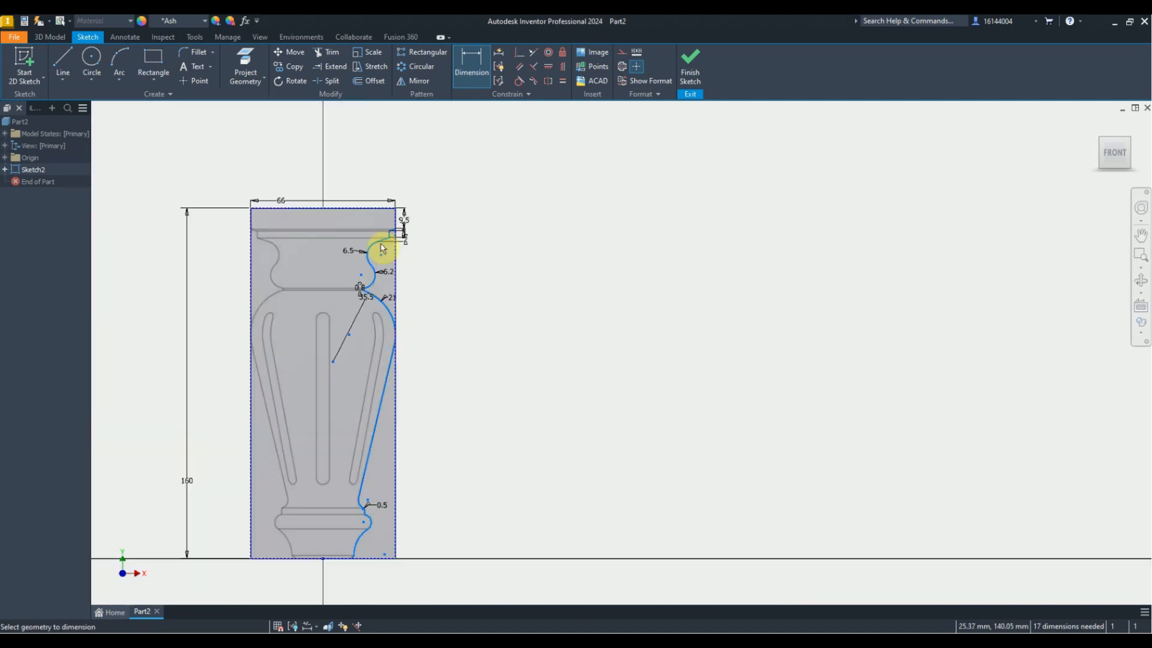
scroll(411, 311, down, 3)
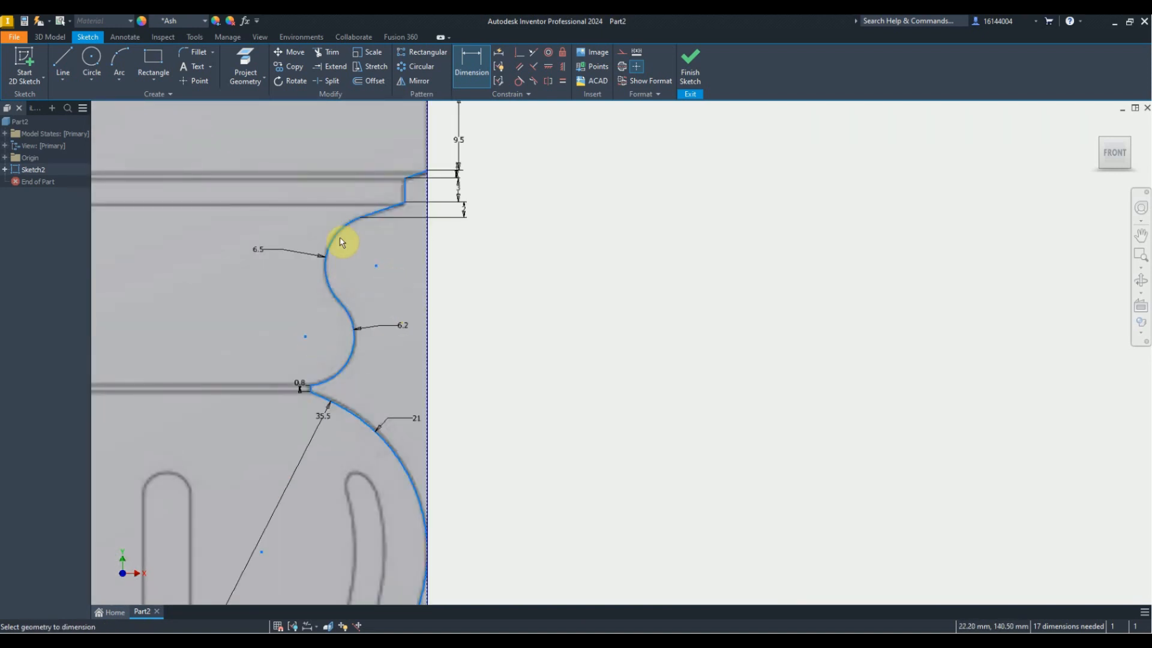
click(358, 219)
click(376, 265)
click(465, 260)
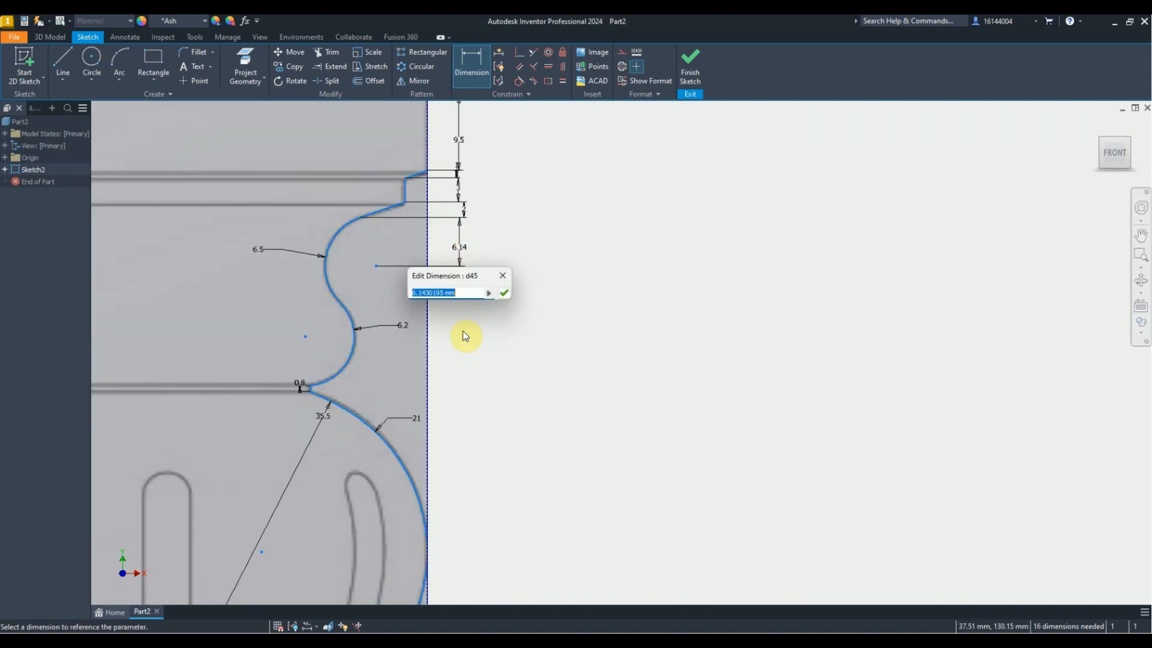
key(Escape)
Dimension the radius of the concave arc below the tapered side at 4.4 mm
scroll(421, 326, up, 5)
scroll(347, 427, down, 6)
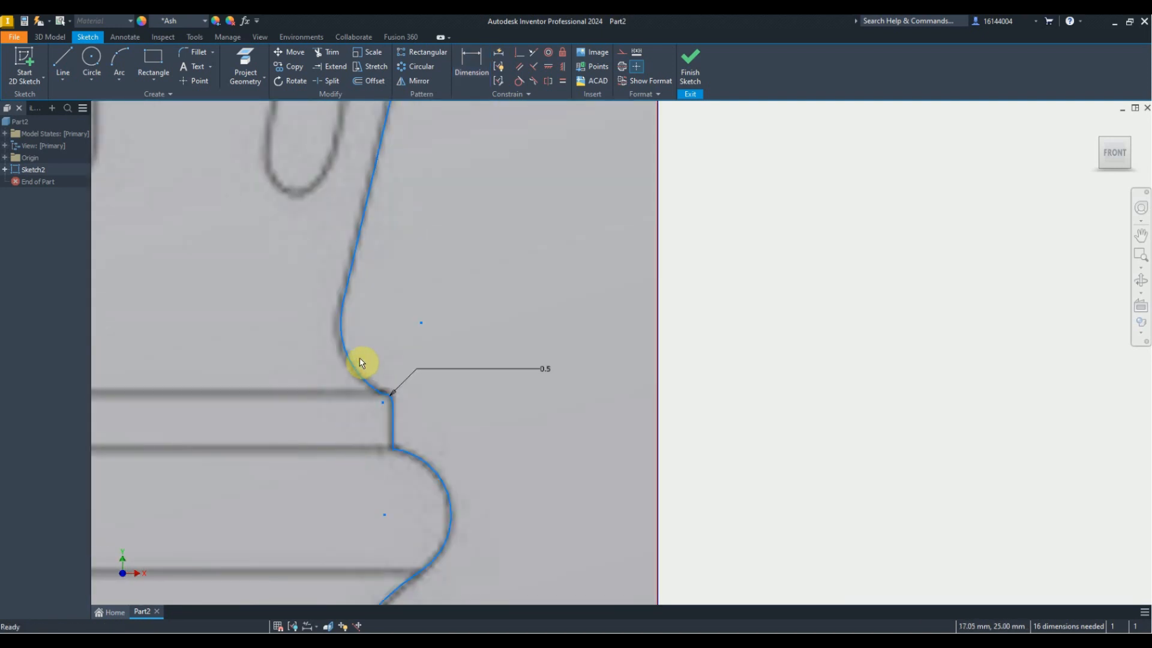
scroll(360, 364, up, 7)
scroll(373, 272, down, 6)
click(471, 65)
scroll(359, 329, up, 5)
scroll(330, 572, down, 6)
click(345, 505)
click(299, 502)
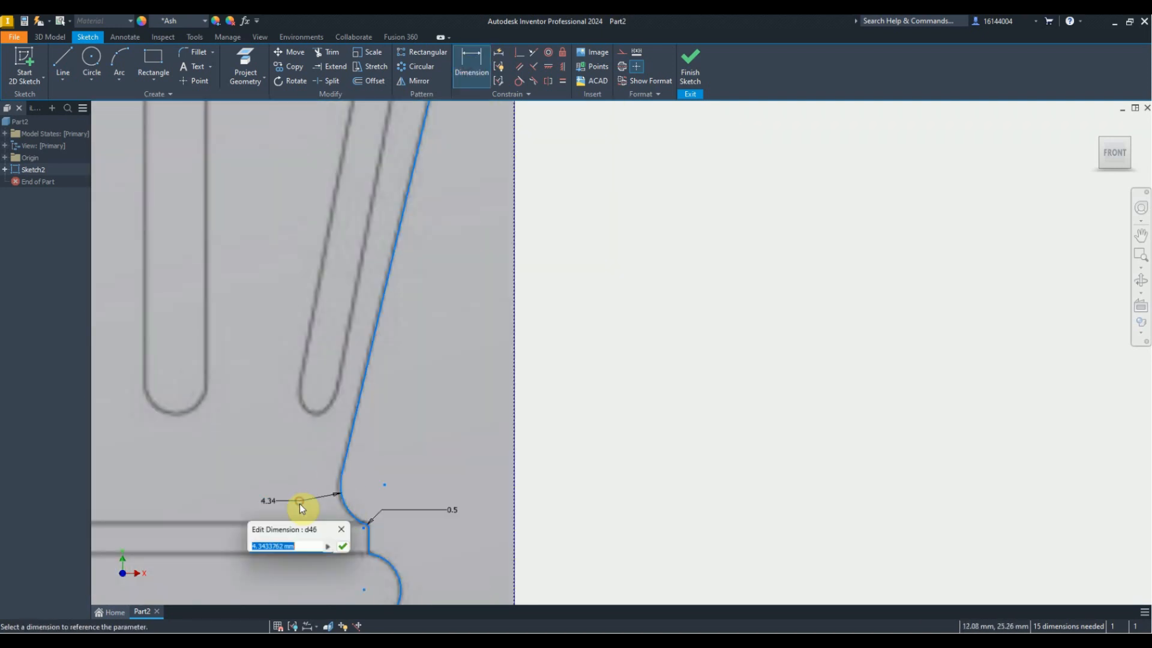
text(4.4)
key(Return)
Dimension the bead arc's radius at 3.5 mm and the large base arc's radius at 14 mm
scroll(360, 447, up, 3)
click(373, 399)
click(392, 395)
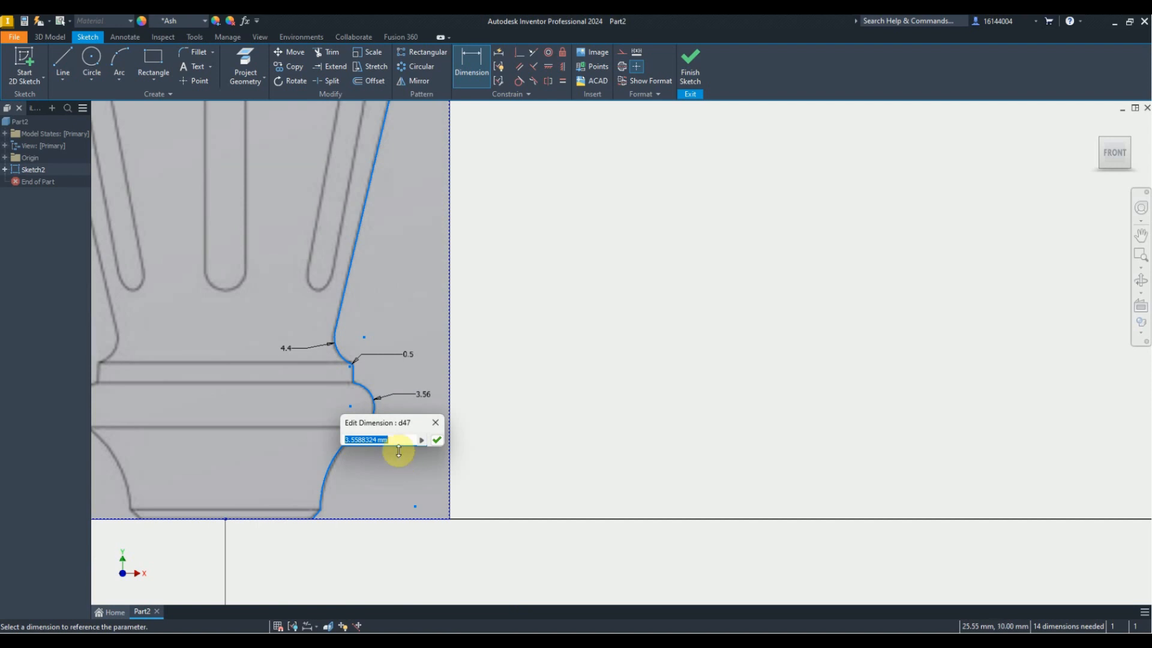
text(3.5)
key(Return)
click(360, 421)
click(283, 464)
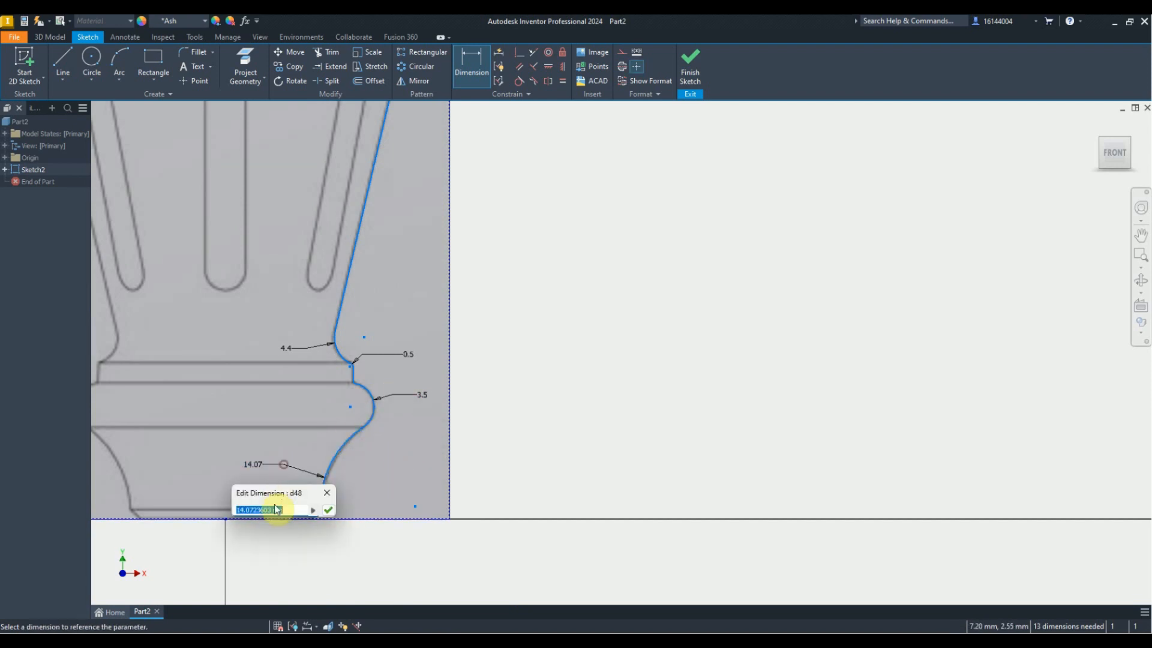
key(Return)
Dimension the profile's bottom endpoint 13 mm horizontally from the origin
click(240, 520)
click(257, 573)
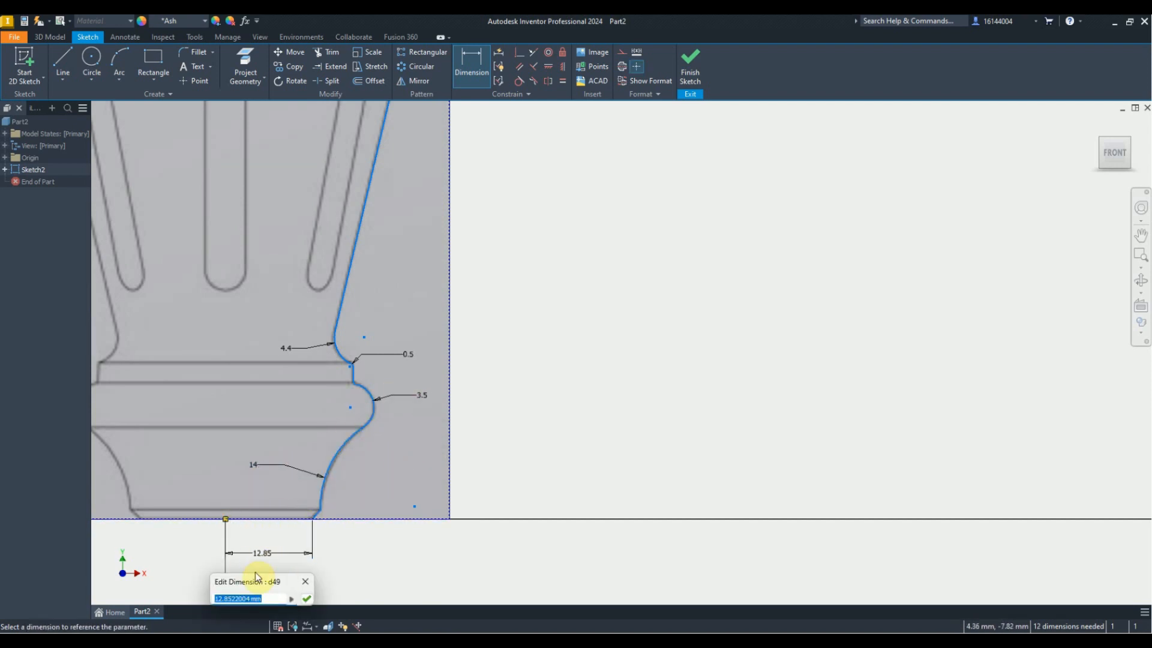
key(Return)
Draw a vertical line from the origin up to the midpoint of the top edge and make it a centerline
scroll(335, 393, up, 5)
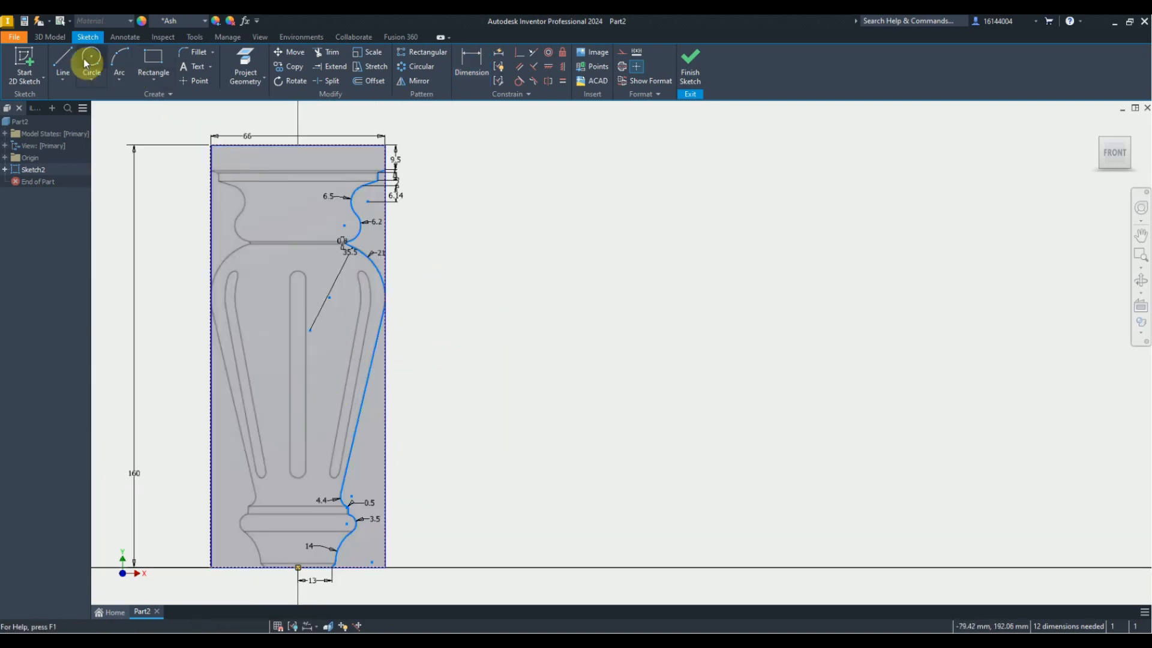
click(62, 60)
click(298, 567)
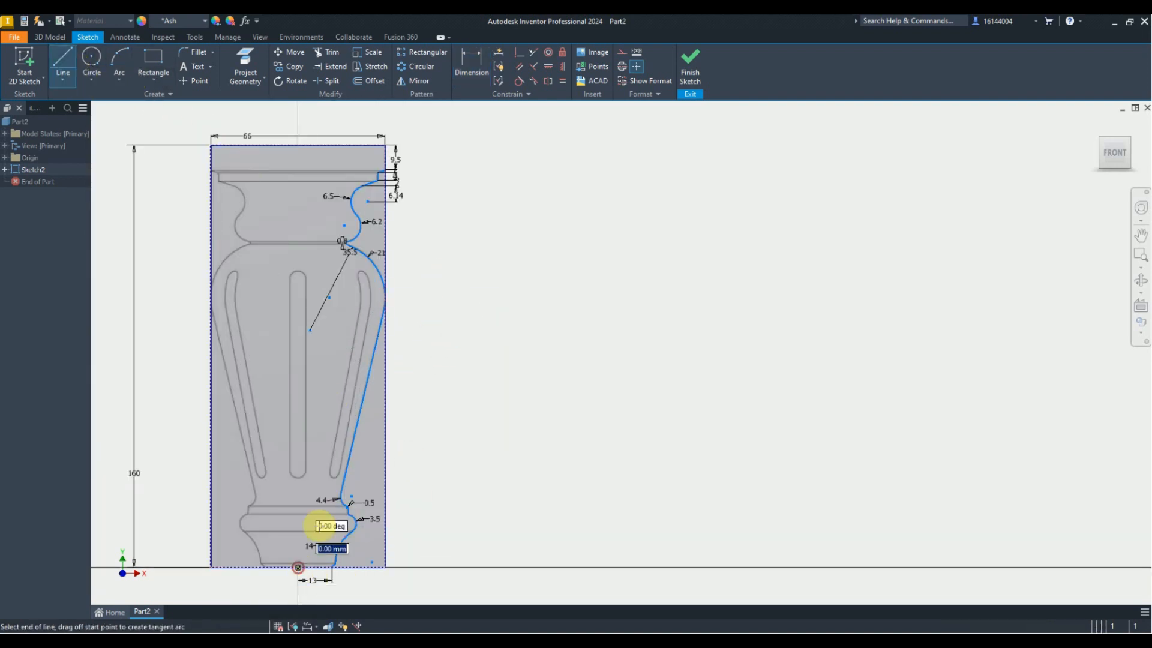
click(298, 145)
right_click(569, 288)
click(484, 297)
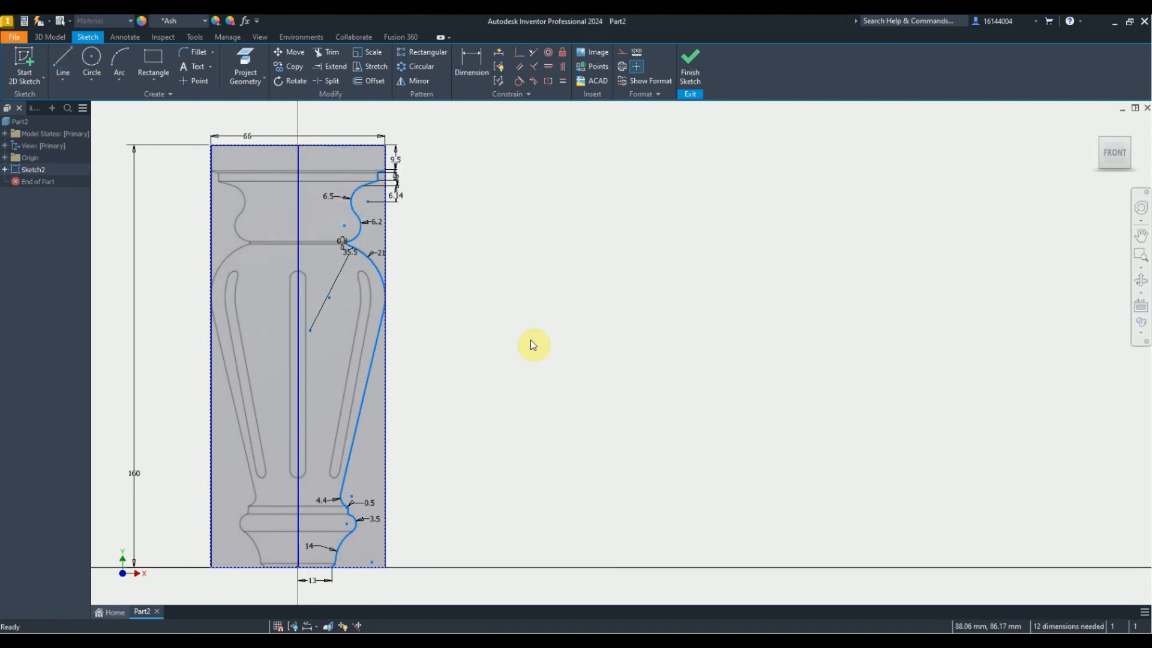
click(302, 221)
Draw a horizontal line about 53 mm long outward from the centerline at the upper end of the middle flute
click(298, 271)
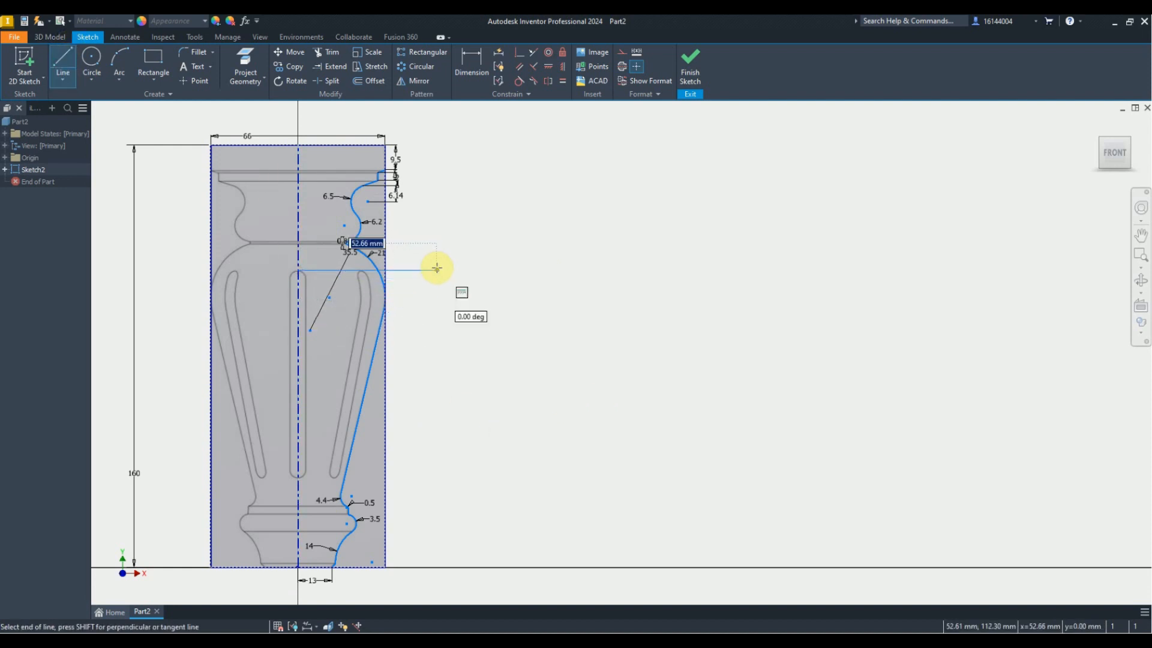
click(436, 272)
right_click(421, 340)
click(458, 340)
Draw a second horizontal line outward from the centerline at the lower end of the middle flute
right_click(449, 359)
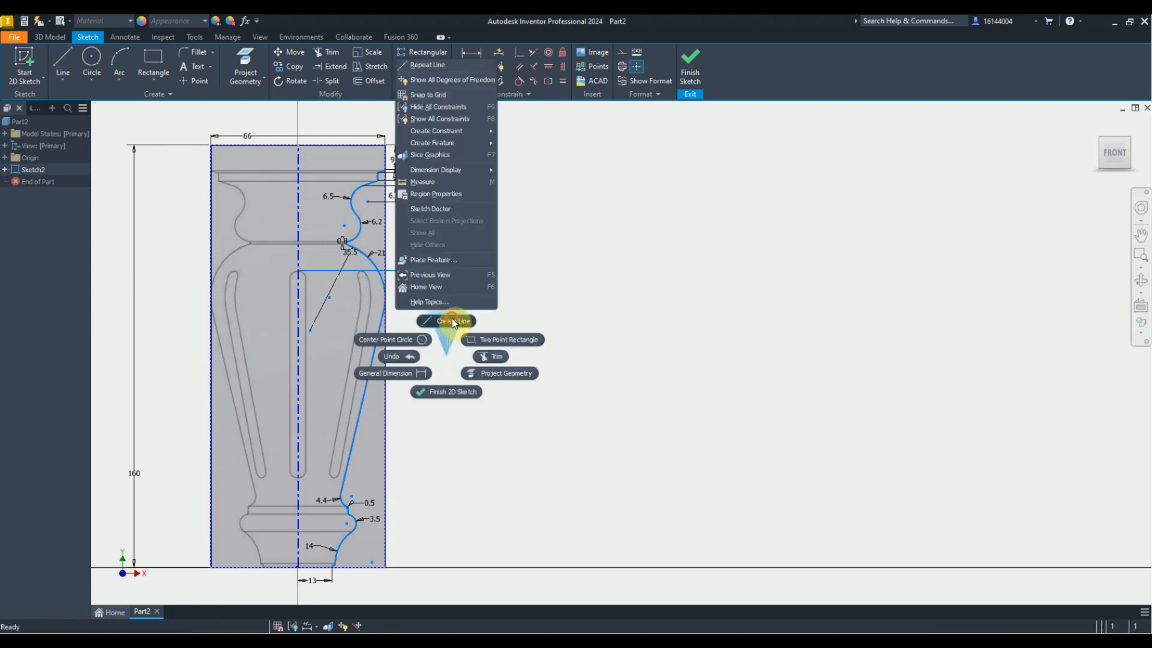
click(450, 321)
click(298, 476)
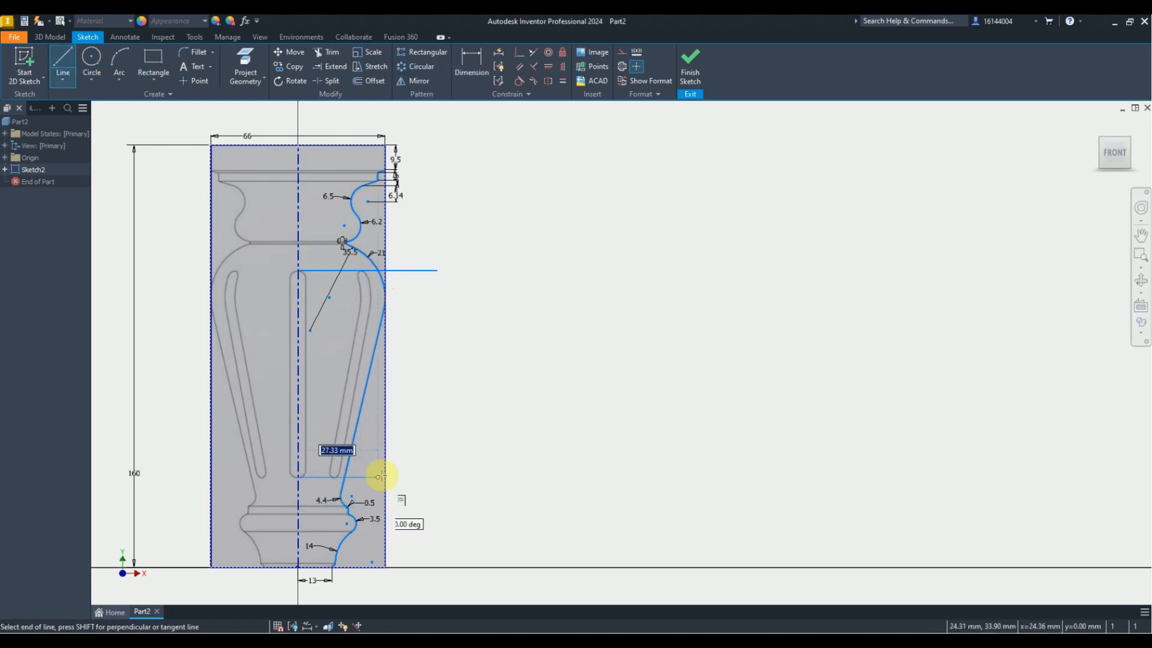
click(384, 477)
right_click(474, 457)
click(525, 458)
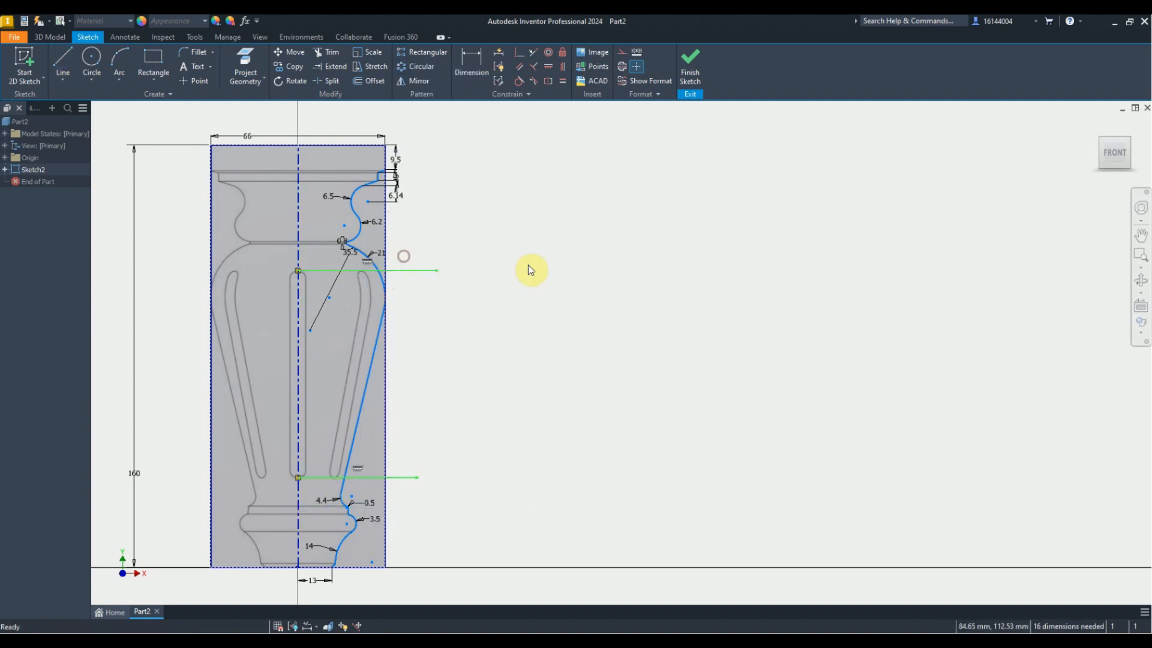
Convert both horizontal lines to construction geometry and dimension the upper one 48 mm below the top edge
key(d)
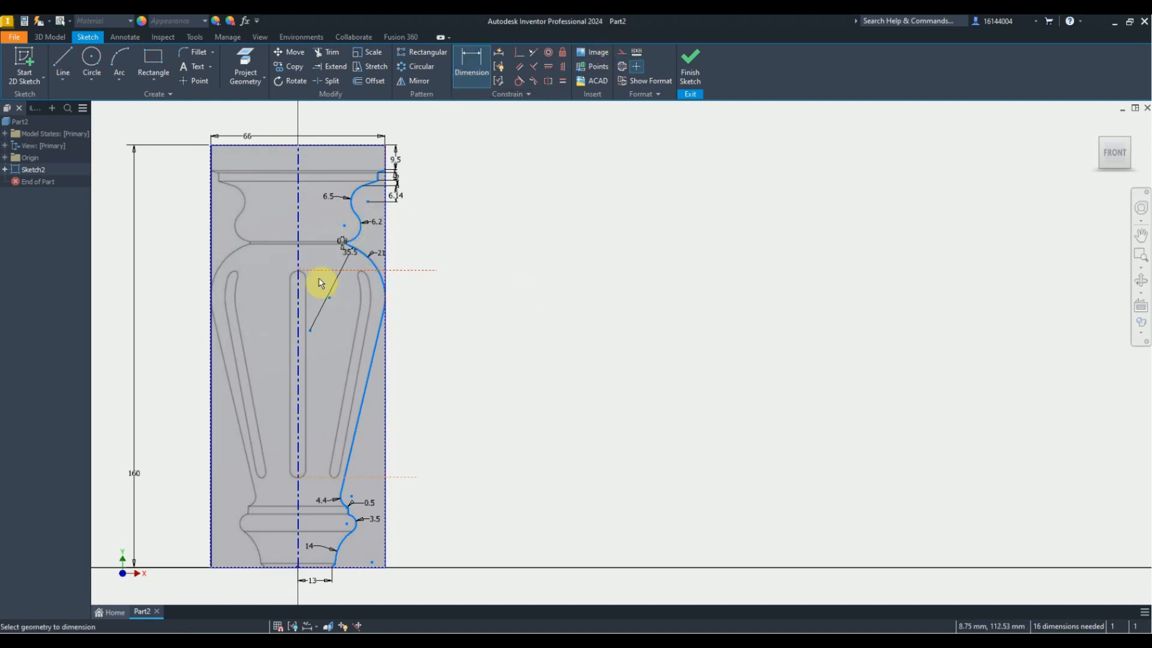
click(466, 230)
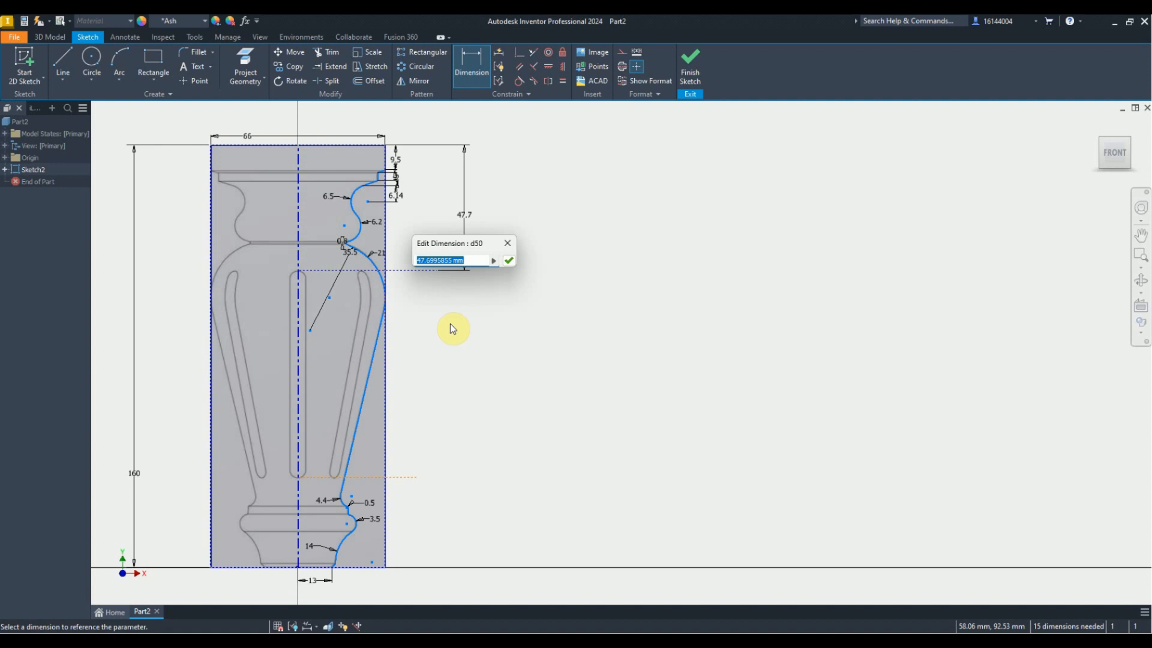
text(48)
key(Return)
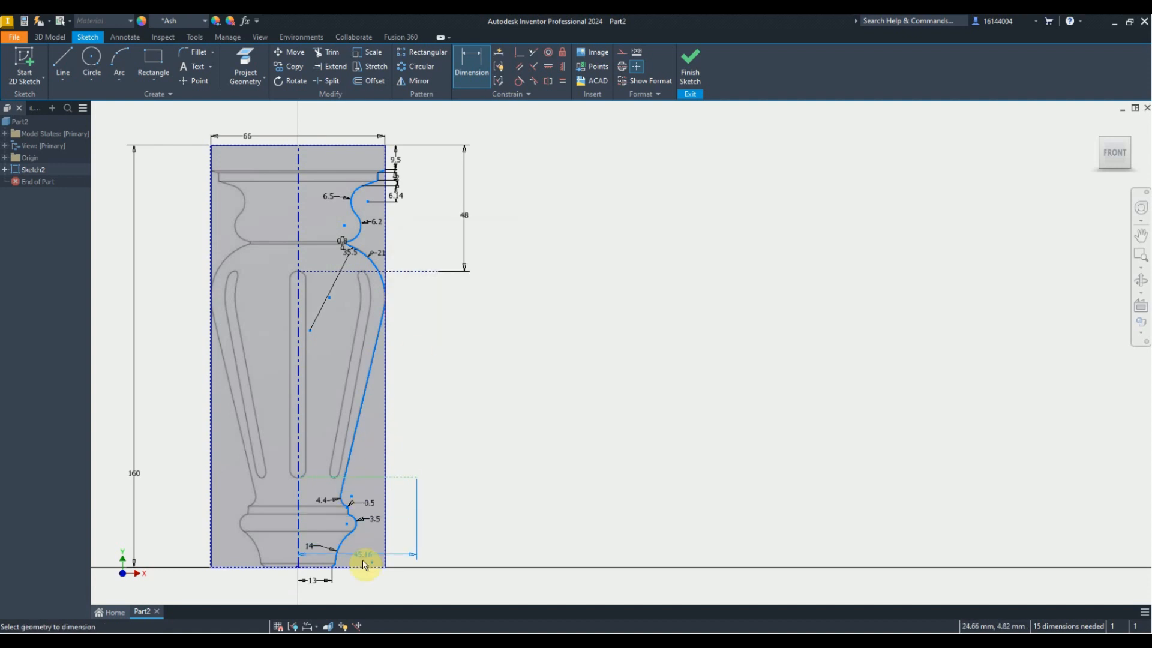
Dimension the lower construction line 34 mm above the bottom edge of the reference rectangle
click(477, 507)
text(34)
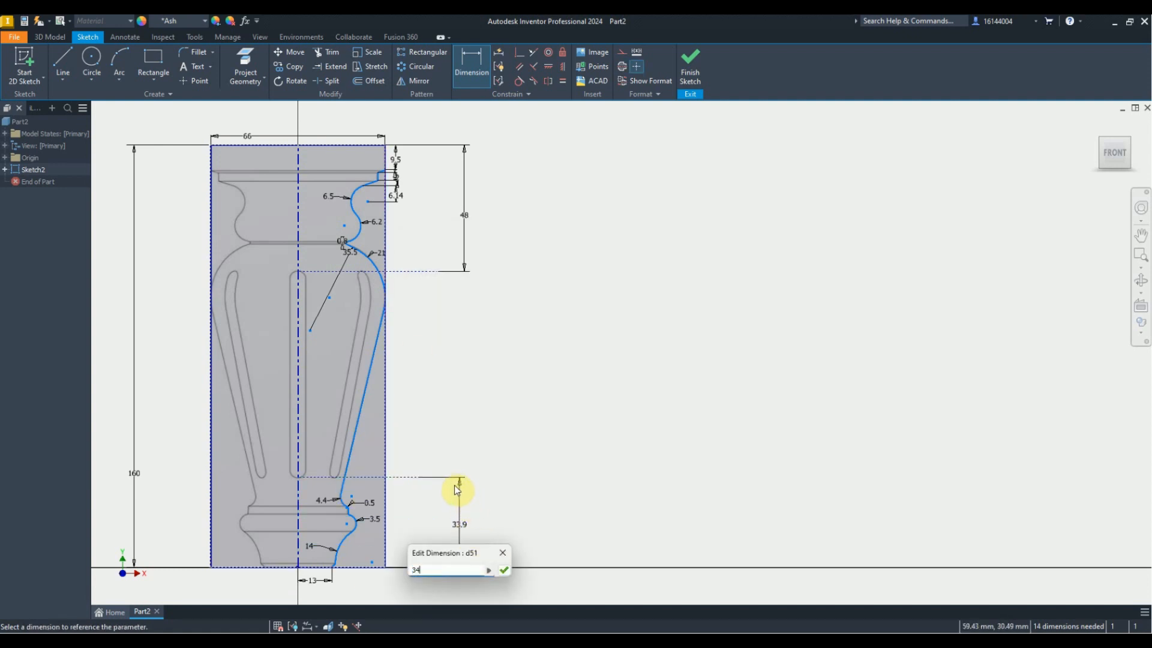
key(Return)
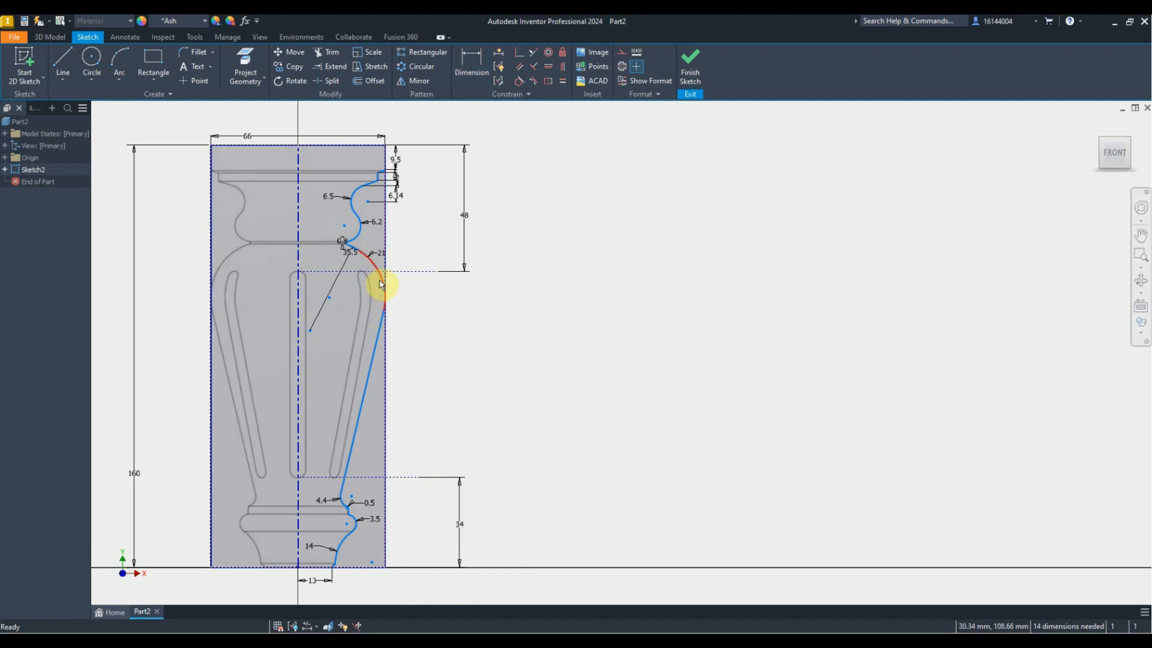
Split the profile's shoulder arc at the upper flute reference line and its slanted line at the lower one
scroll(382, 285, up, 3)
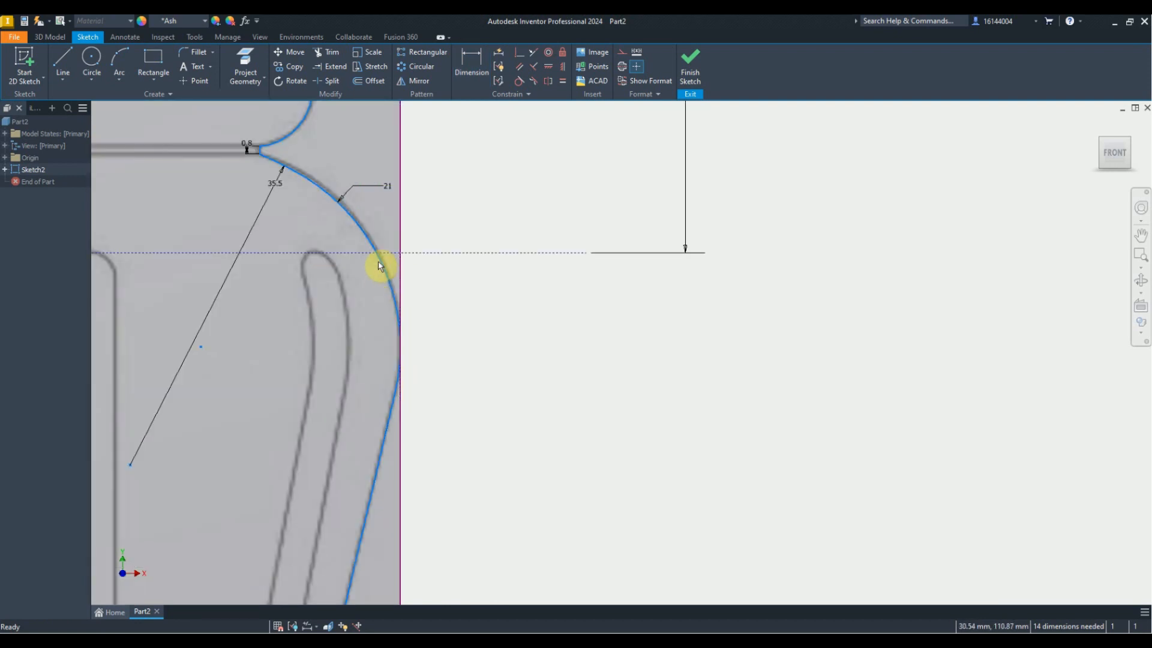
click(328, 81)
scroll(360, 470, down, 3)
scroll(354, 468, up, 3)
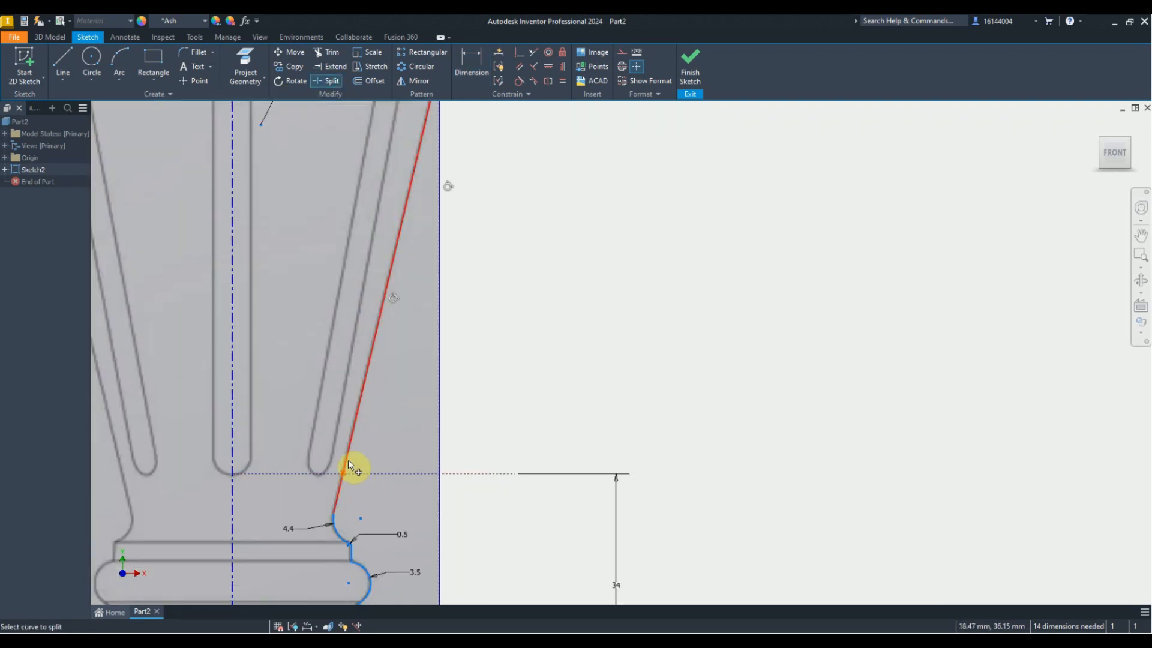
click(348, 460)
scroll(448, 561, down, 1)
key(Escape)
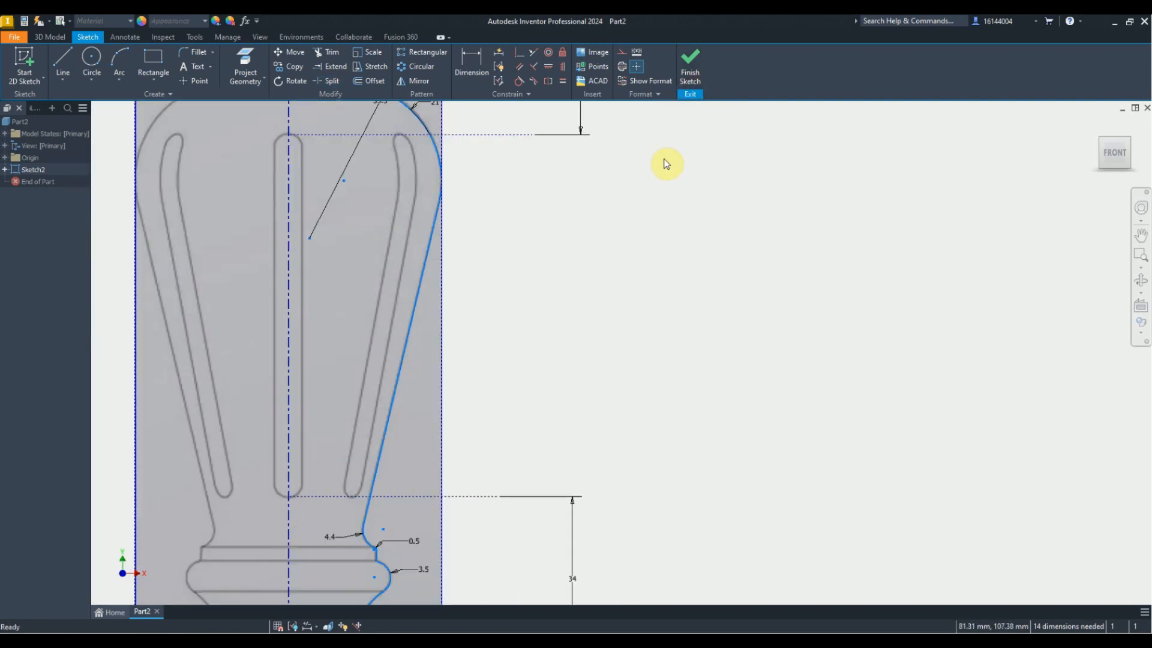
Finish the sketch and revolve the traced half profile a full 360 degrees about the centerline
click(691, 68)
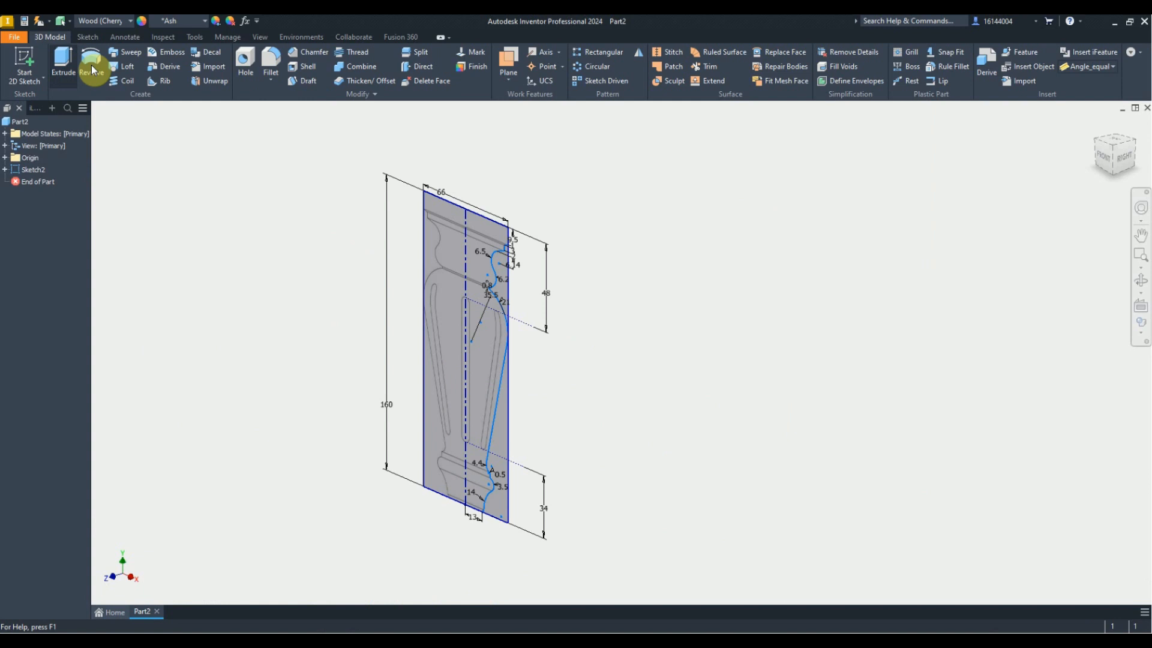
click(93, 71)
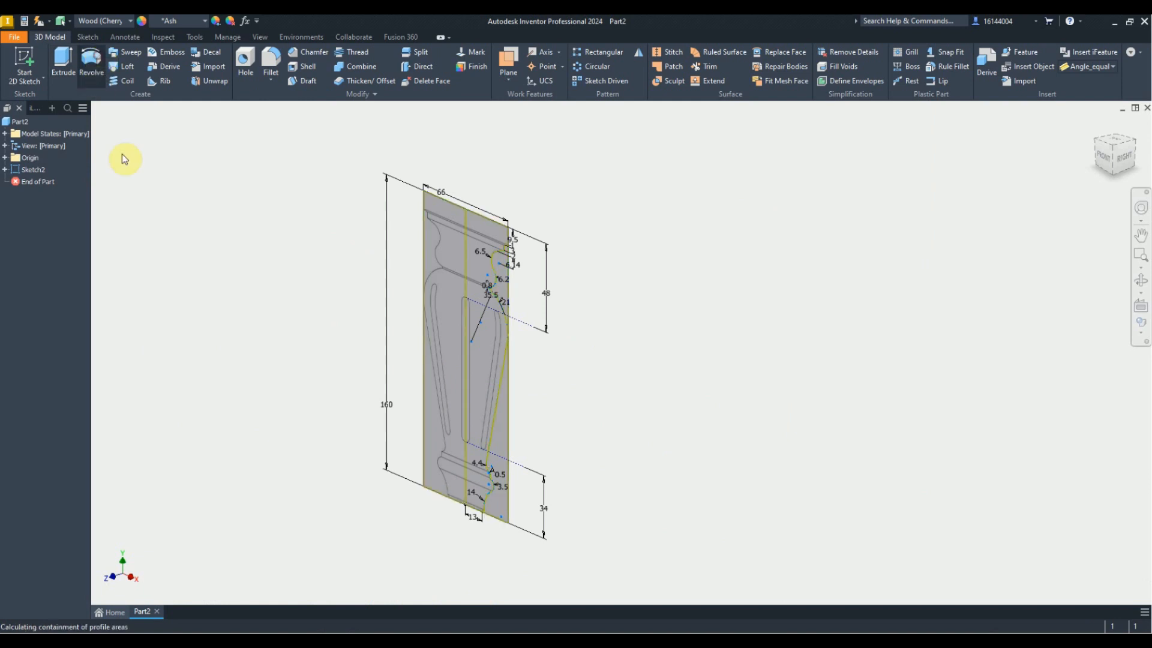
click(474, 358)
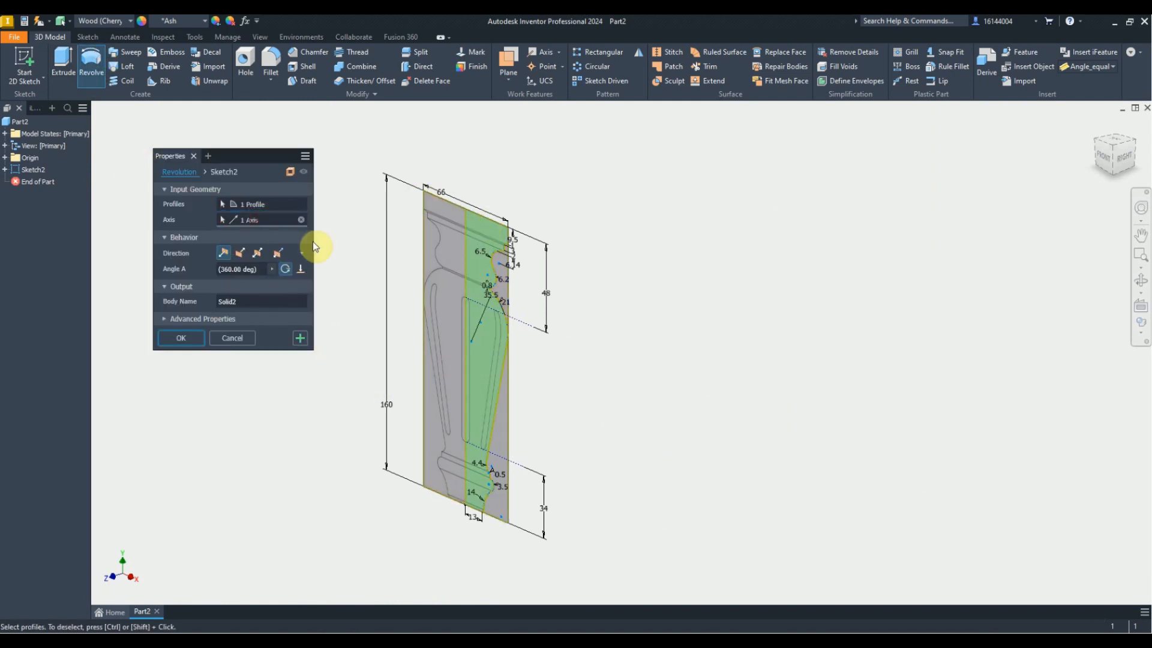
click(198, 338)
Make the profile sketch visible and start a new sketch on the XY plane with slice graphics turned on
right_click(44, 199)
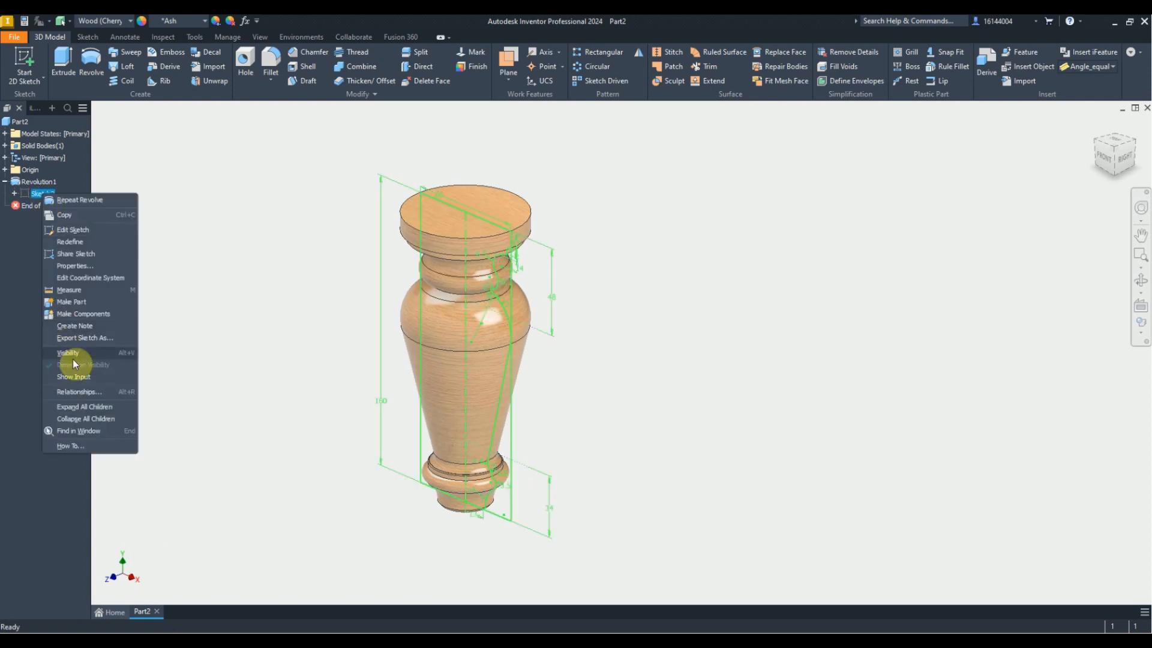
click(73, 359)
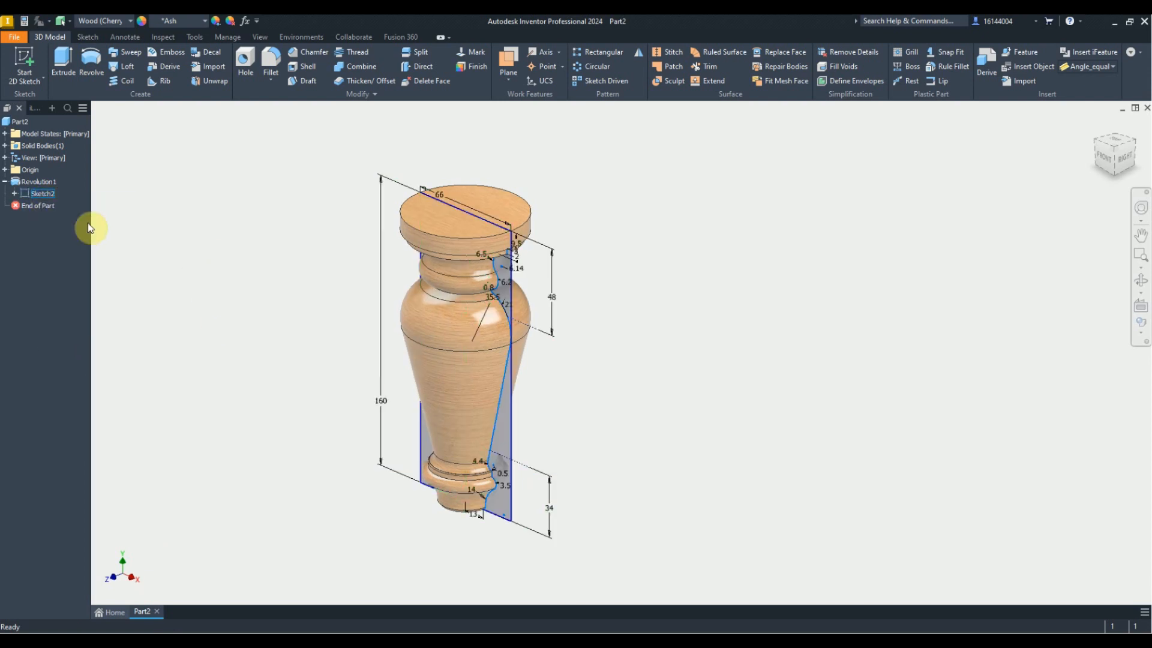
click(6, 170)
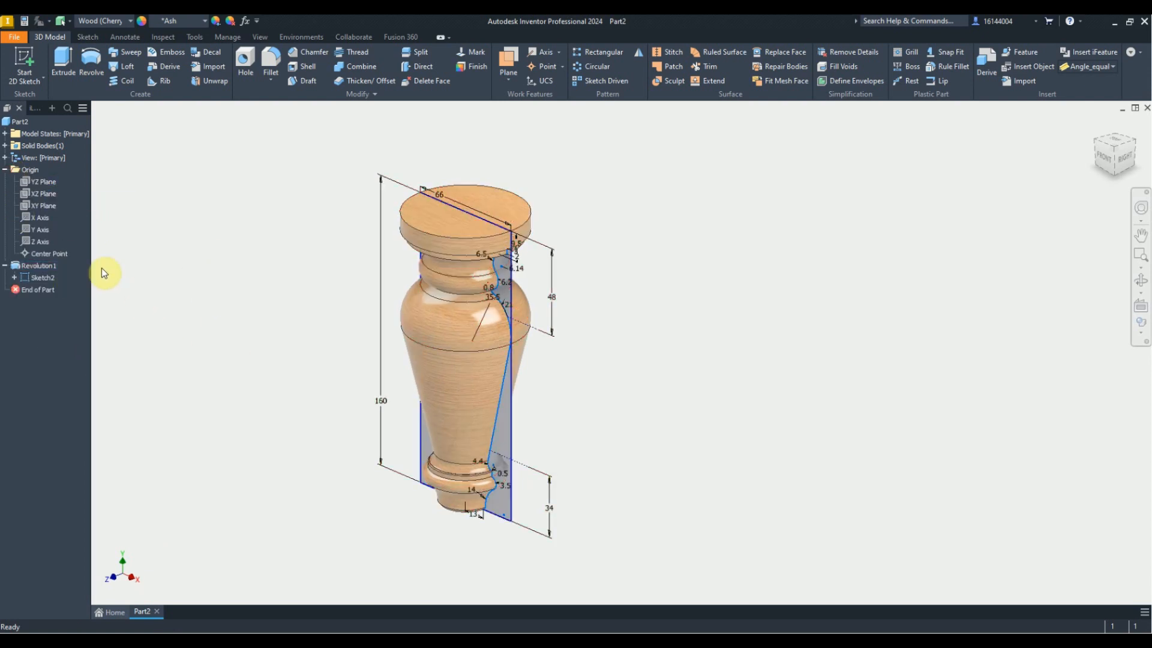
click(43, 206)
key(Page_Up)
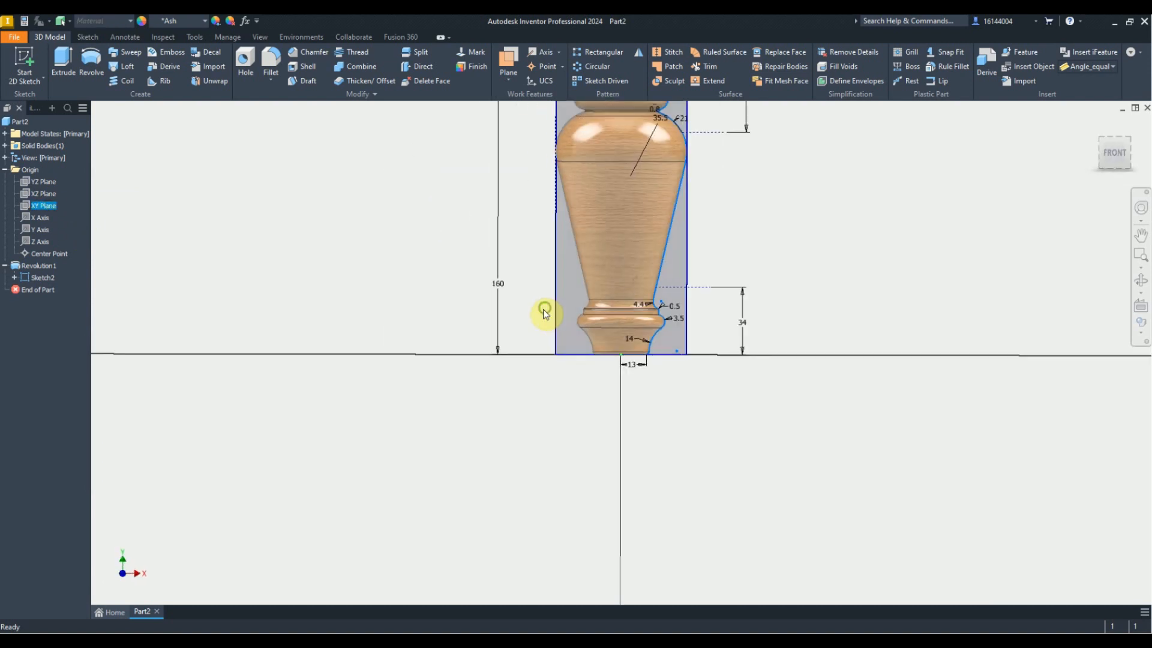
key(s)
click(329, 627)
scroll(481, 270, up, 5)
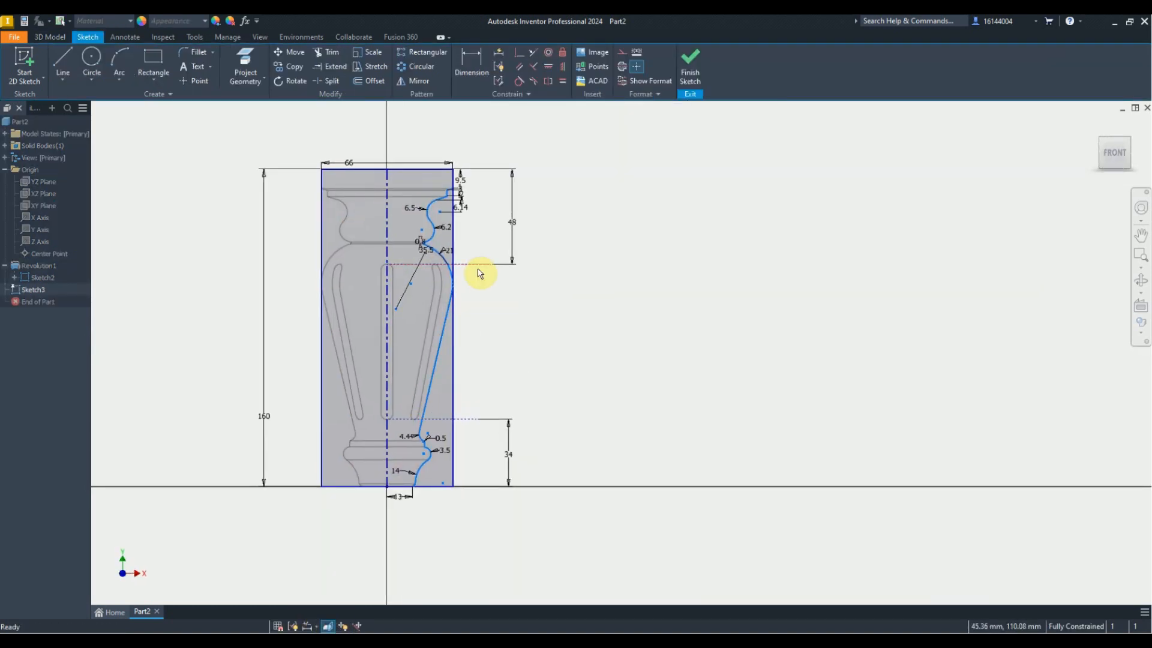
Project the arc and slanted line between the flute reference lines into the new sketch, and hide the profile sketch
click(246, 66)
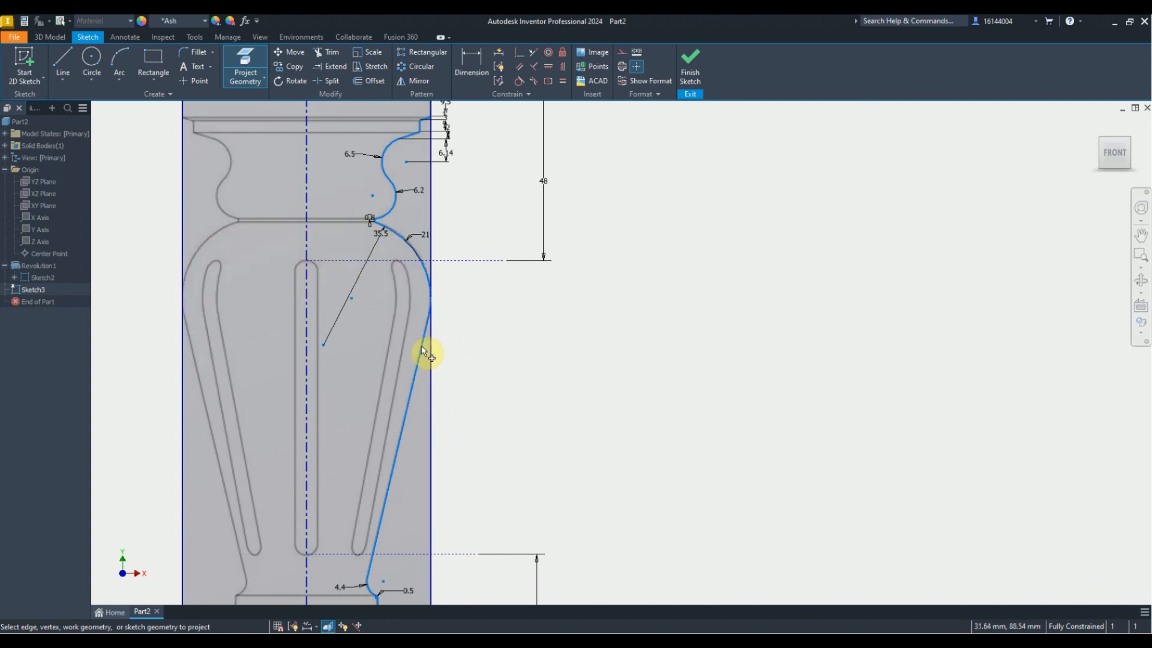
right_click(480, 339)
click(543, 321)
right_click(52, 277)
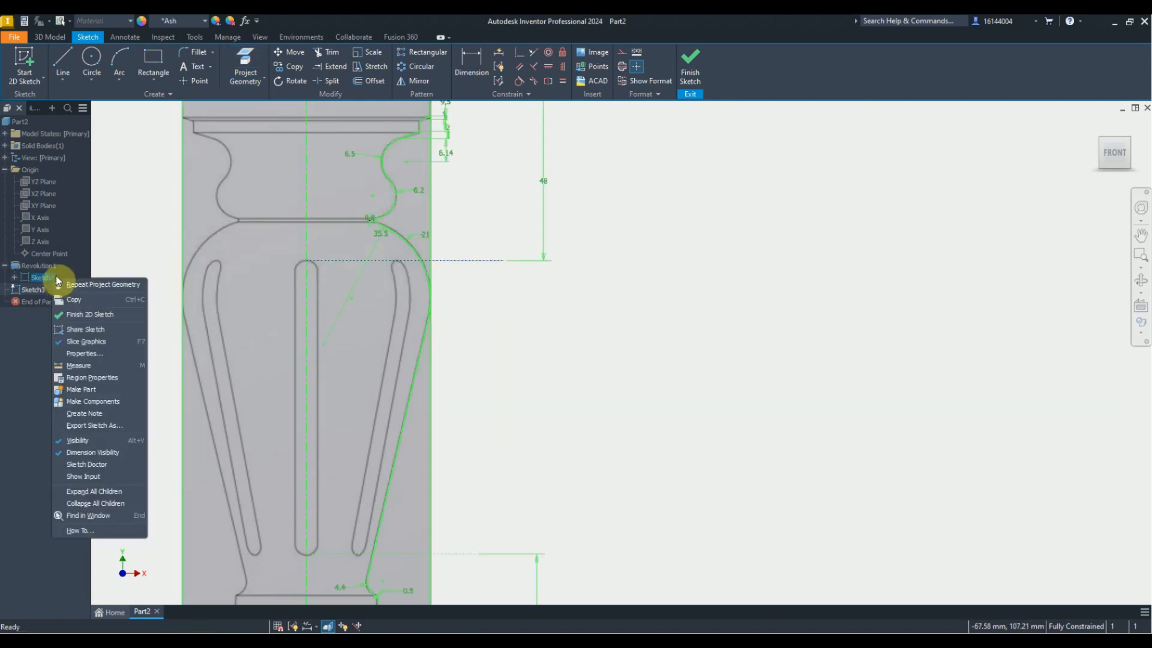
click(95, 442)
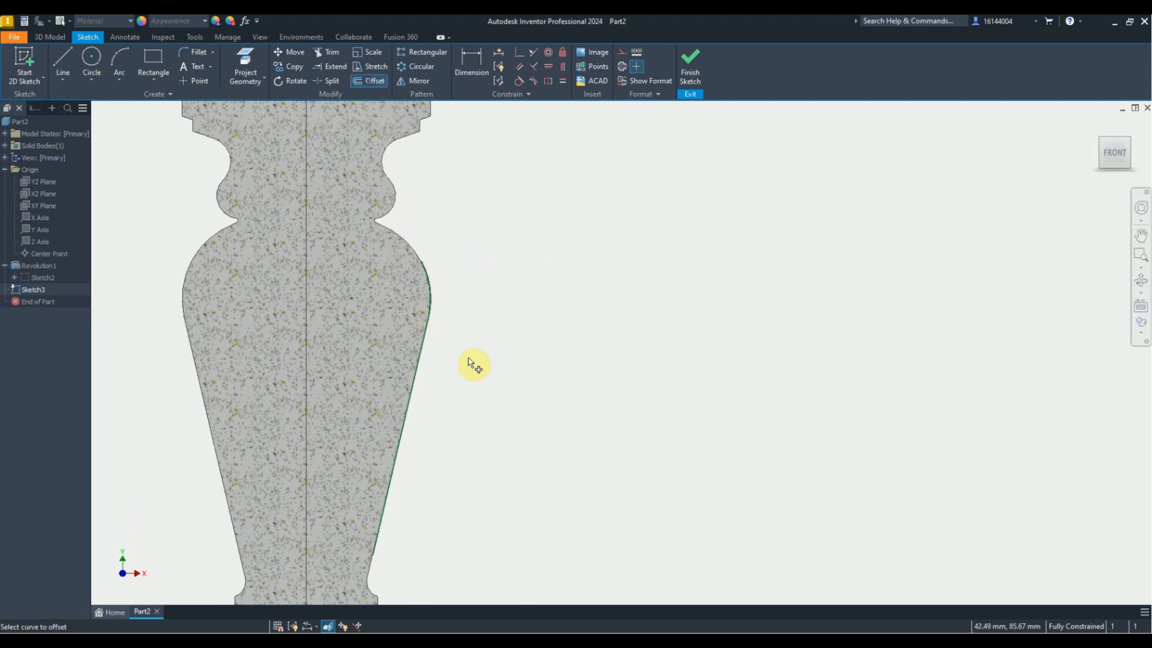
Offset the projected flute curve 2 mm into the body and 1 mm outward from it
click(412, 366)
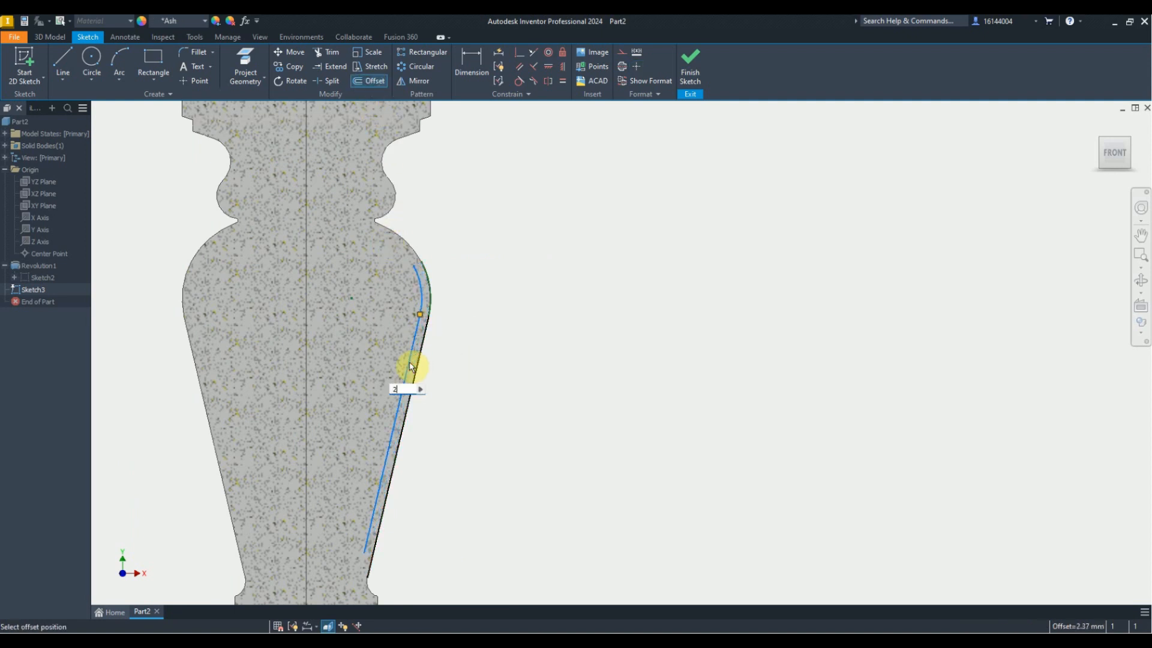
key(Return)
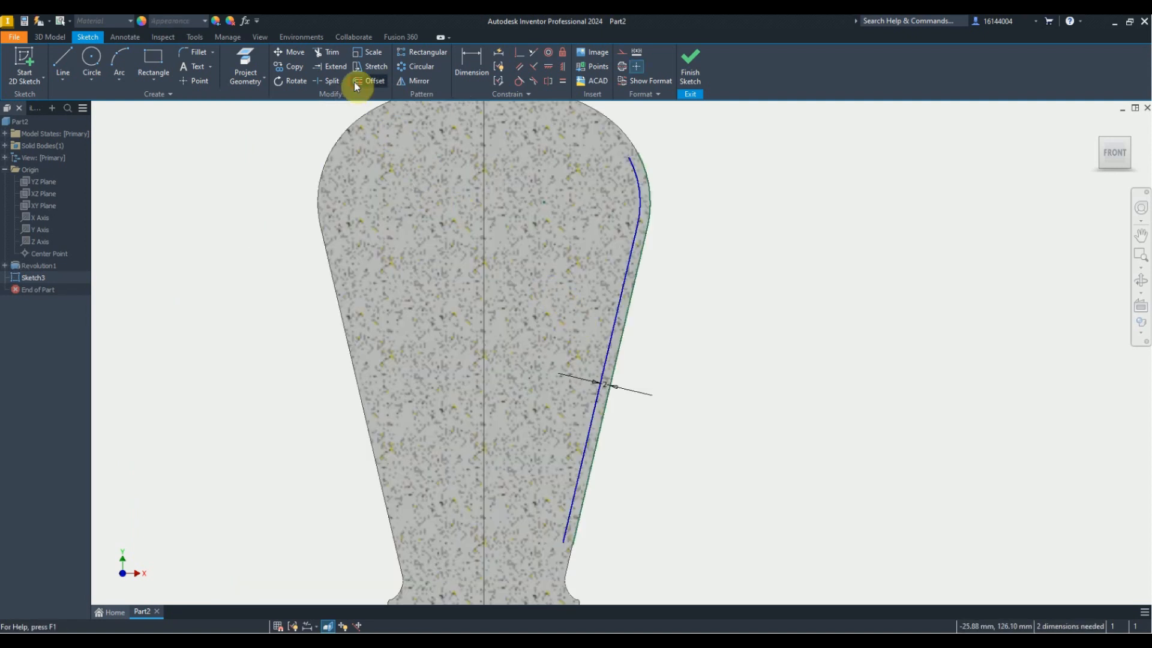
click(357, 84)
click(645, 241)
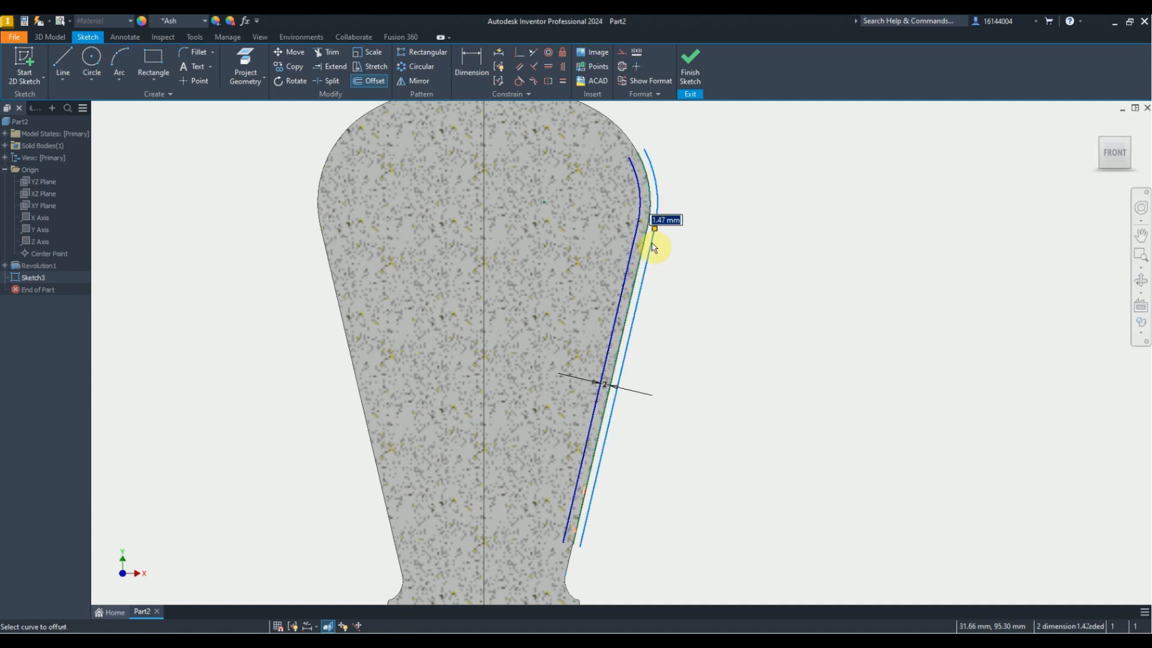
click(654, 249)
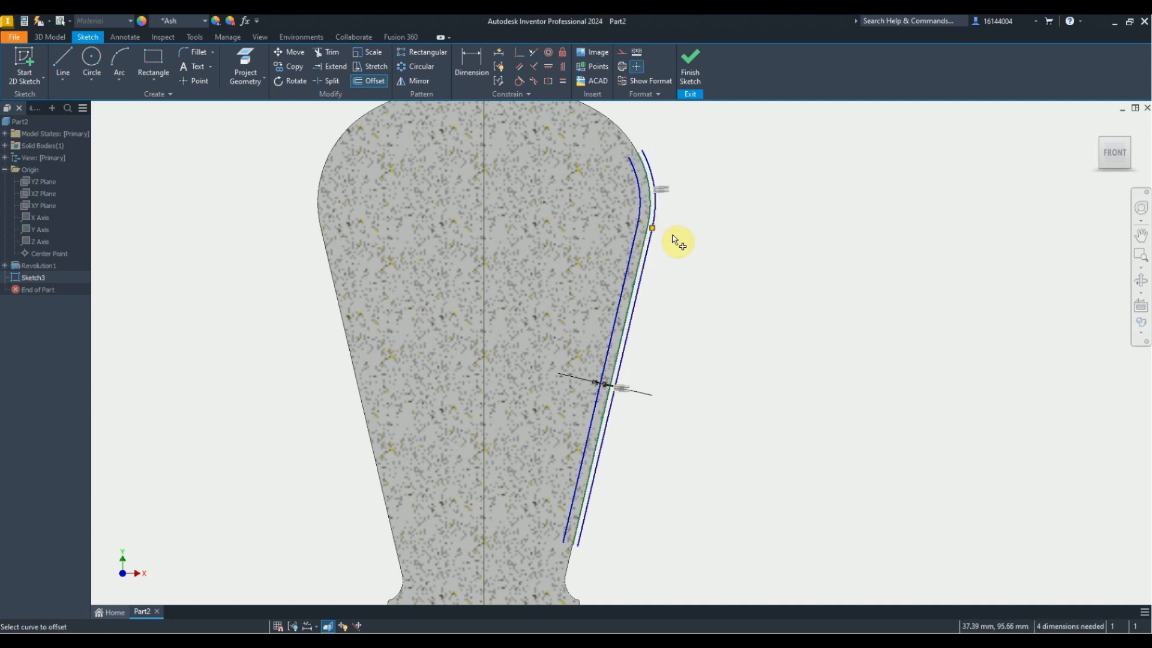
Close the flute outline with a short line joining the two offset curves at the upper and lower ends
click(63, 60)
click(642, 151)
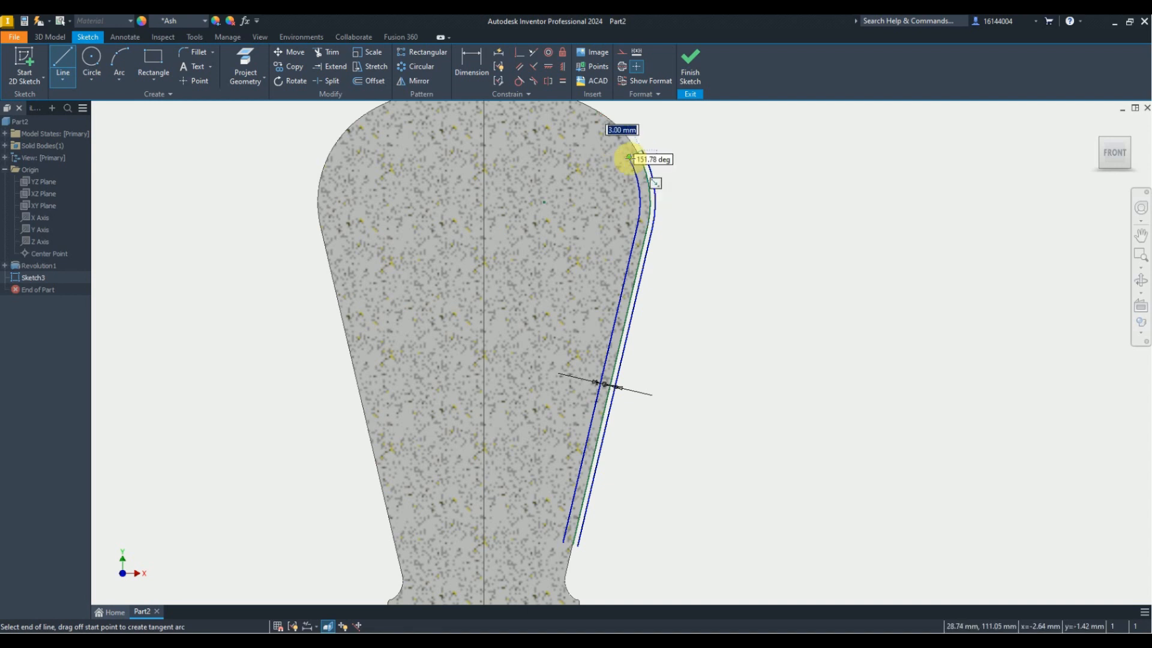
click(628, 157)
click(578, 546)
click(562, 541)
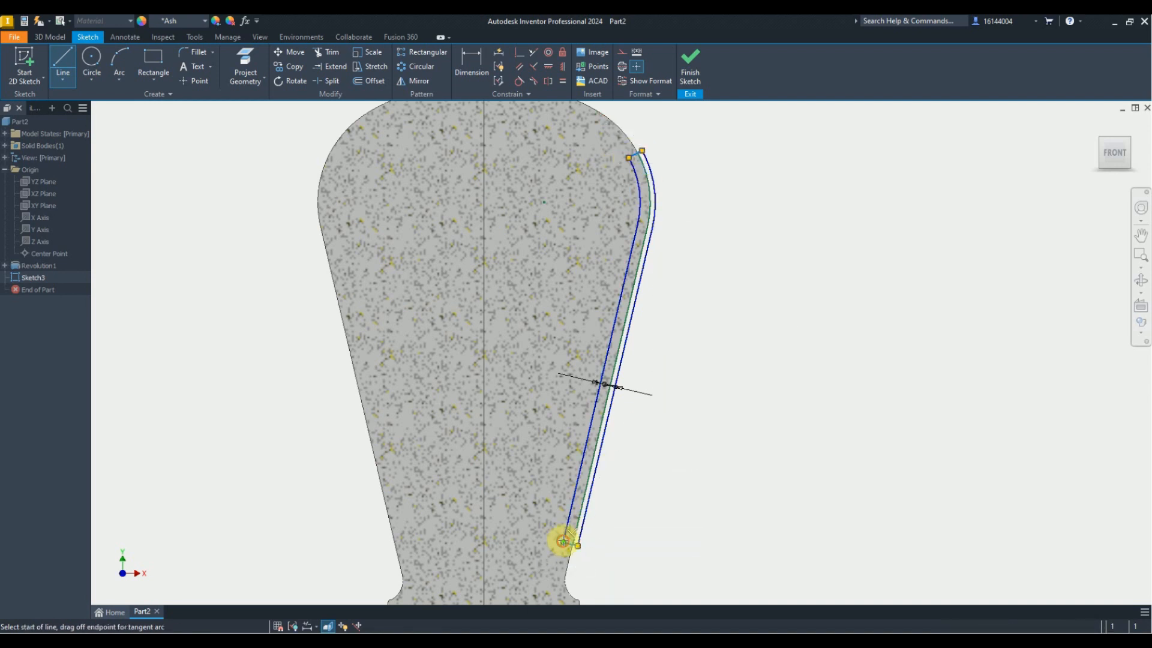
right_click(704, 306)
click(752, 305)
Apply a perpendicular constraint between the flute outline's upper end line and the adjoining offset arc
scroll(640, 145, up, 5)
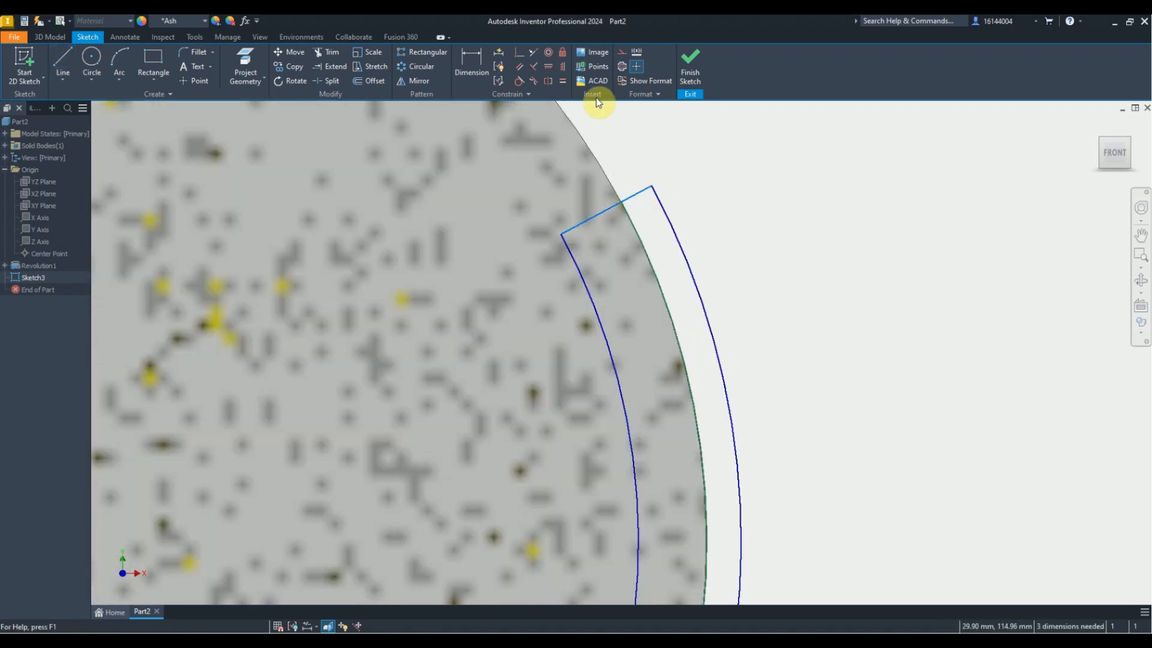
click(649, 194)
click(657, 200)
scroll(614, 153, up, 3)
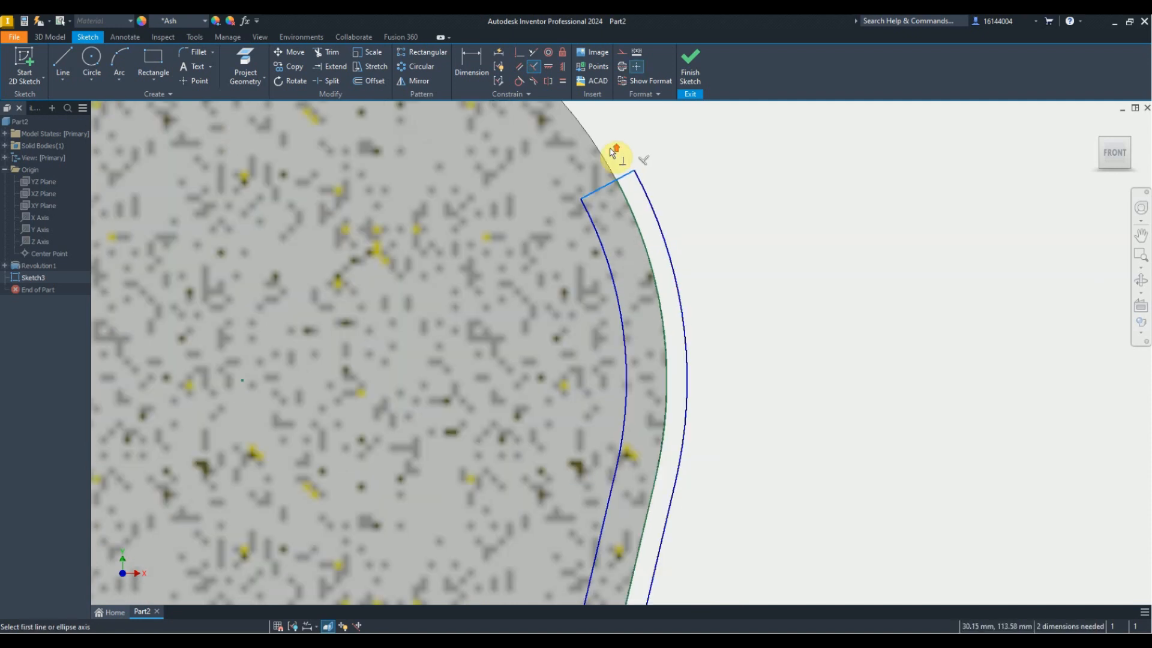
scroll(608, 167, down, 2)
click(574, 178)
click(564, 202)
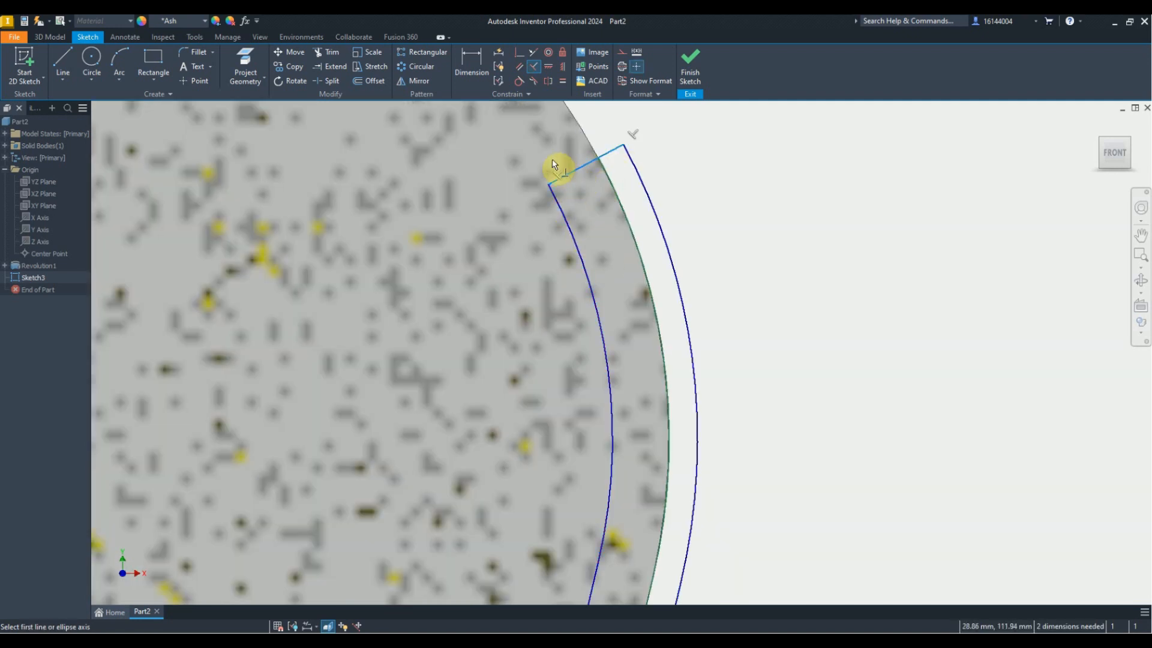
Constrain the flute outline's end lines coincident with the end points of the projected curve
scroll(560, 154, down, 3)
scroll(567, 141, up, 3)
scroll(566, 141, up, 3)
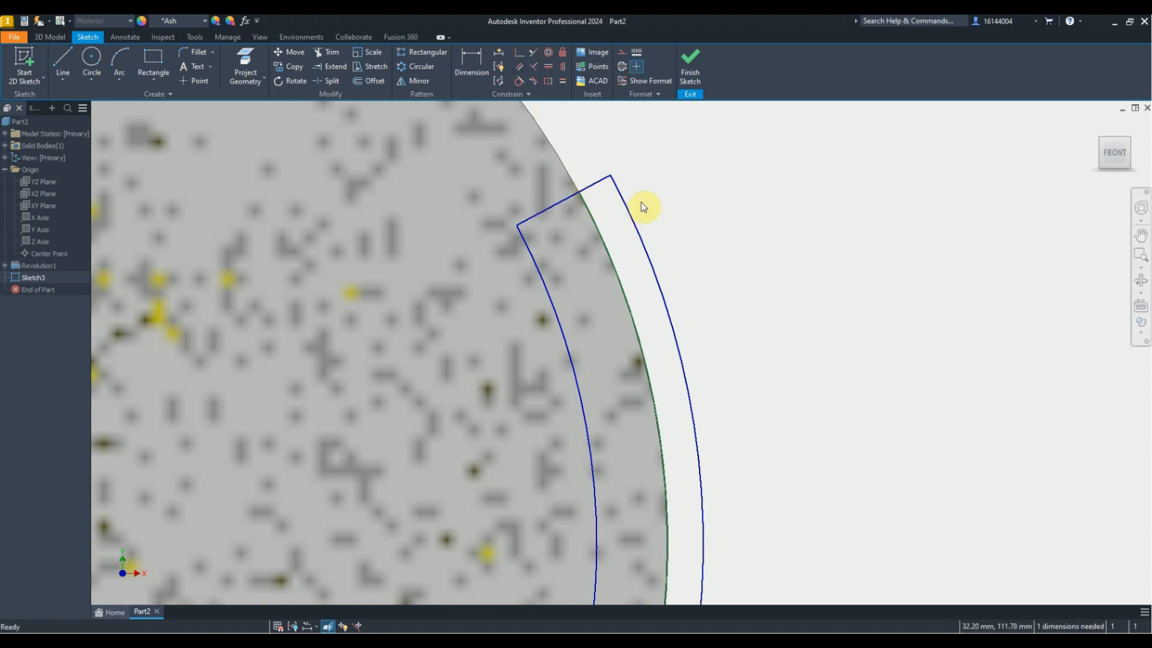
scroll(528, 144, down, 6)
scroll(507, 467, up, 5)
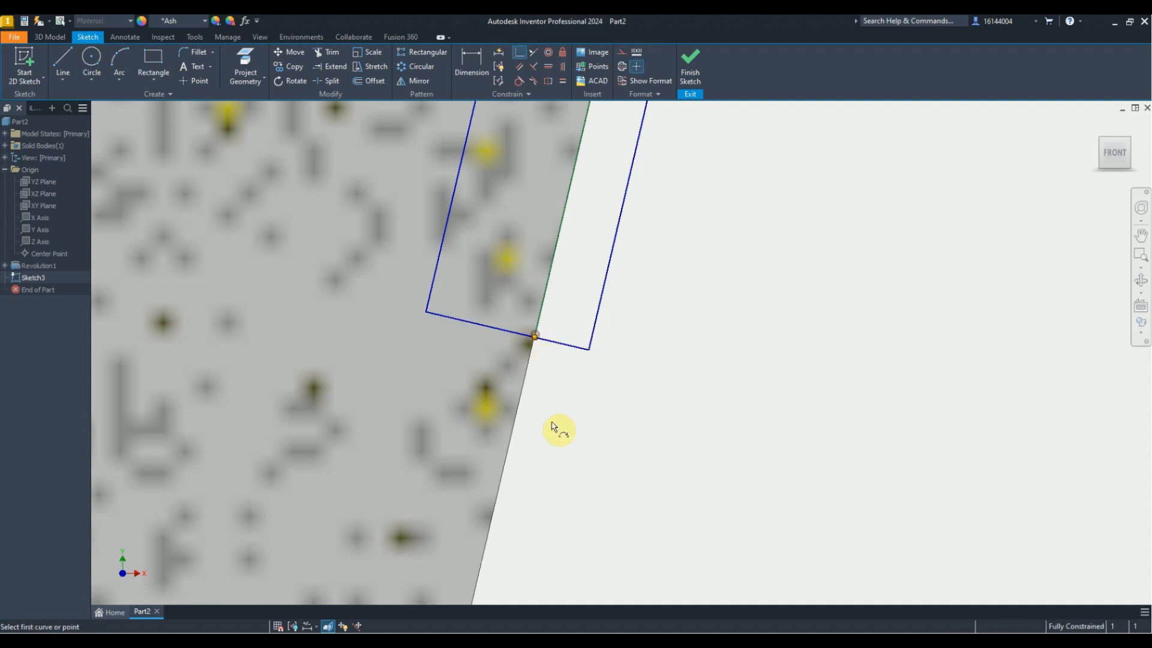
scroll(554, 427, down, 5)
key(Escape)
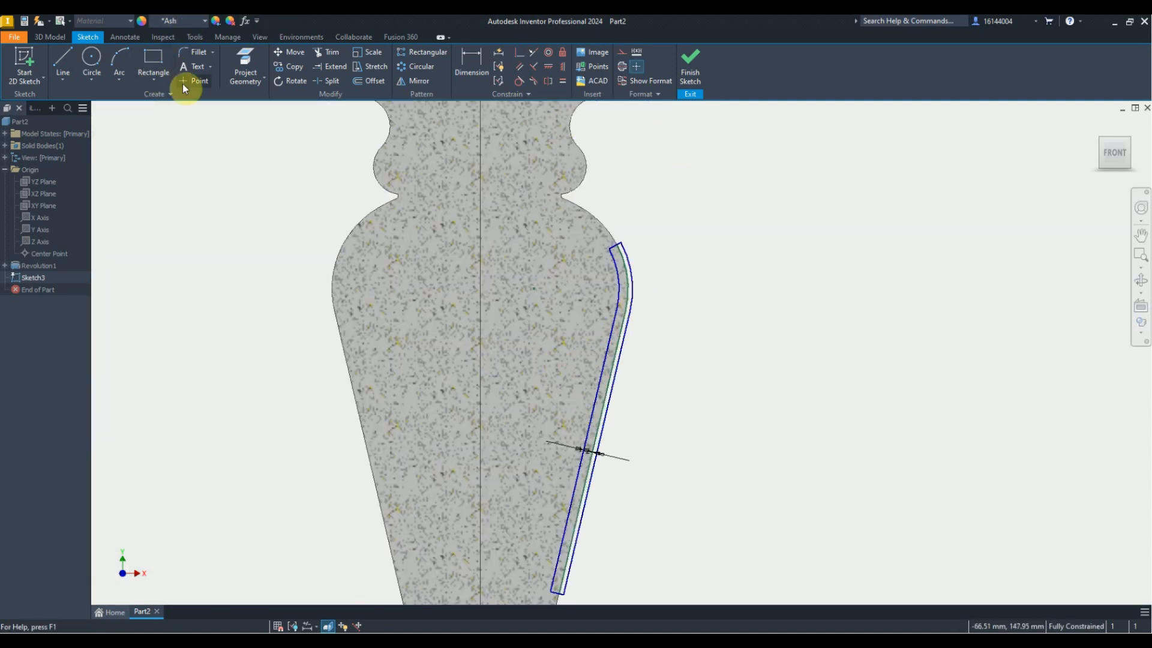
Extrude both regions of the flute outline symmetrically by 6 mm as a cut through the leg's surface
click(60, 37)
click(64, 56)
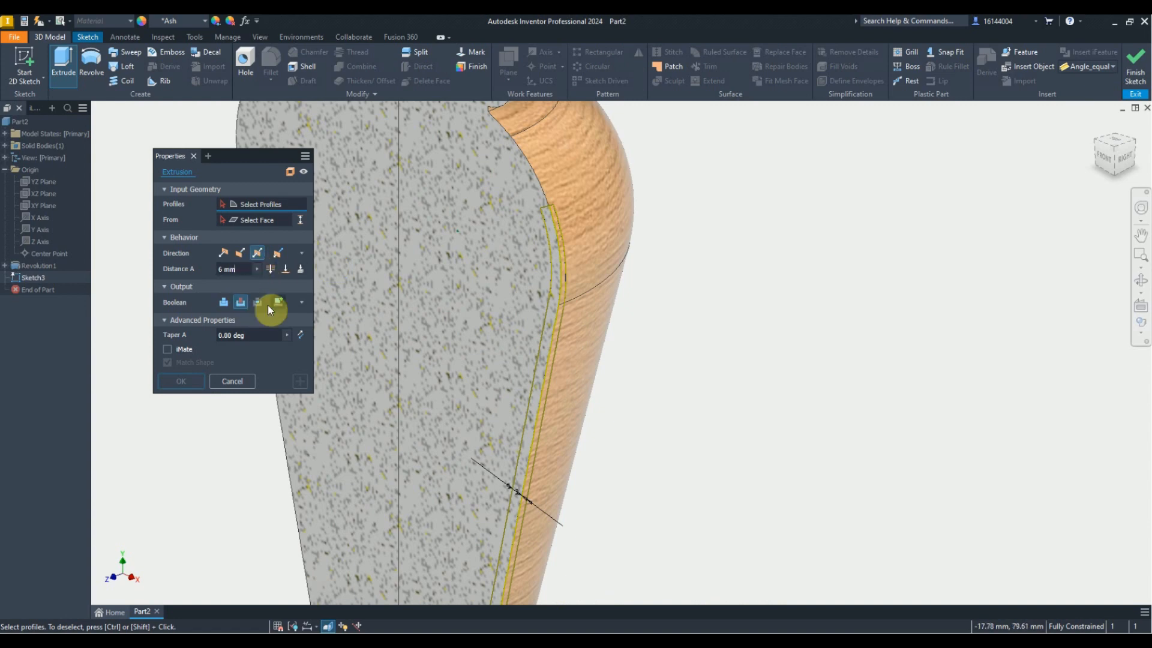
scroll(545, 222, up, 5)
click(546, 223)
scroll(547, 226, down, 5)
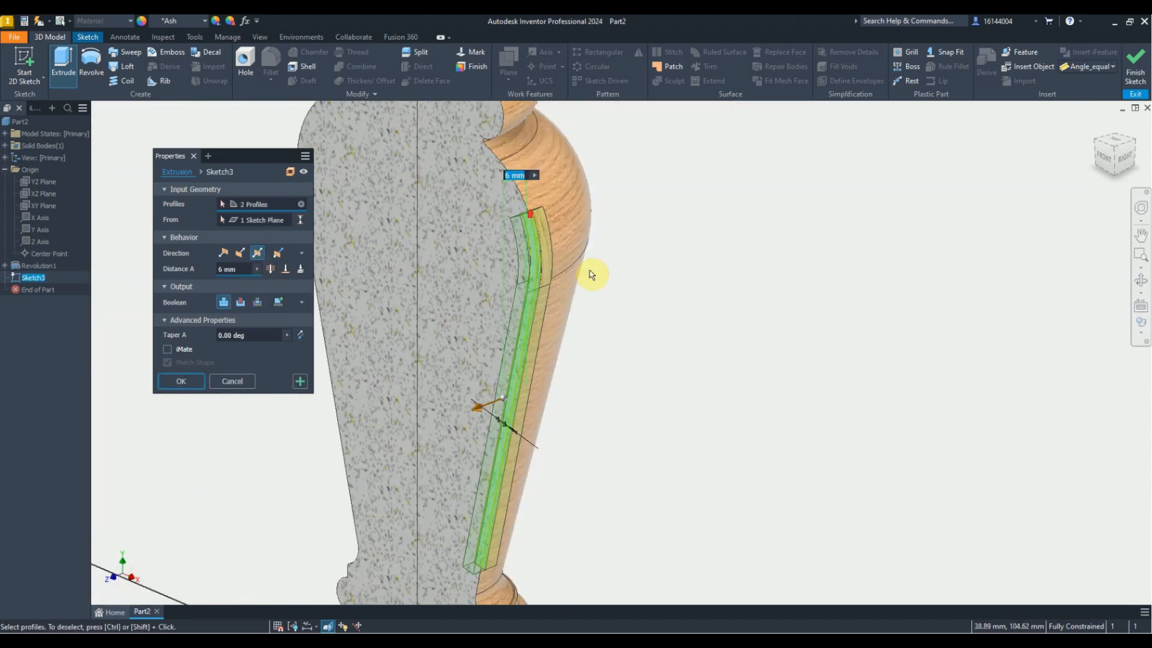
click(241, 303)
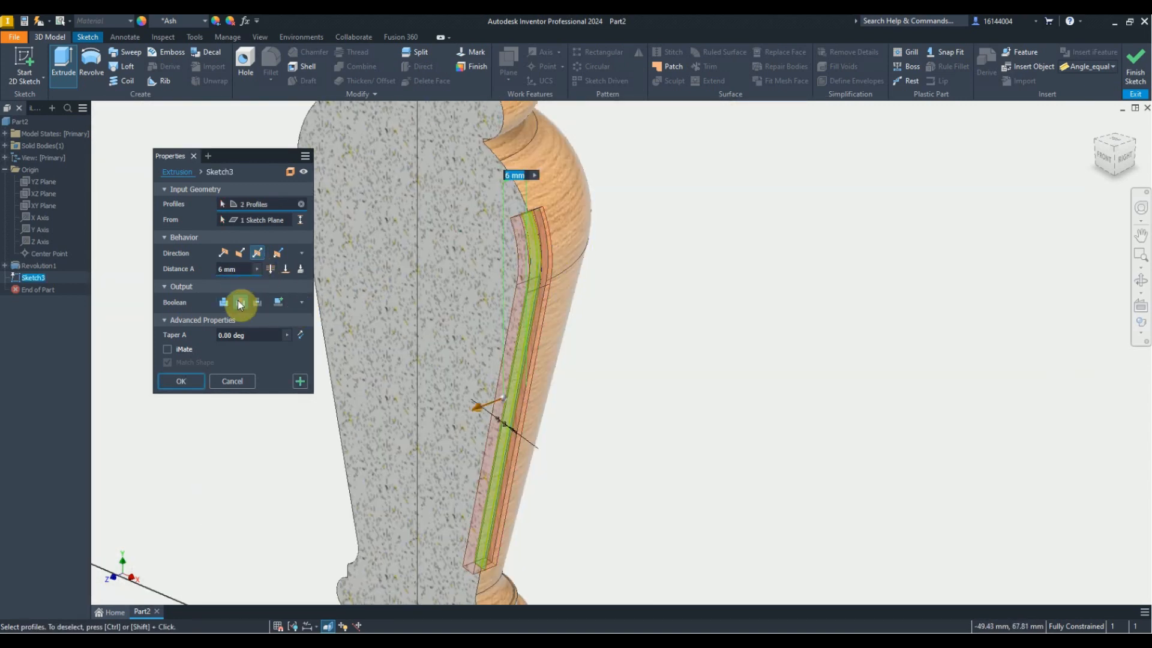
shift+middle_drag(552, 342, 522, 328)
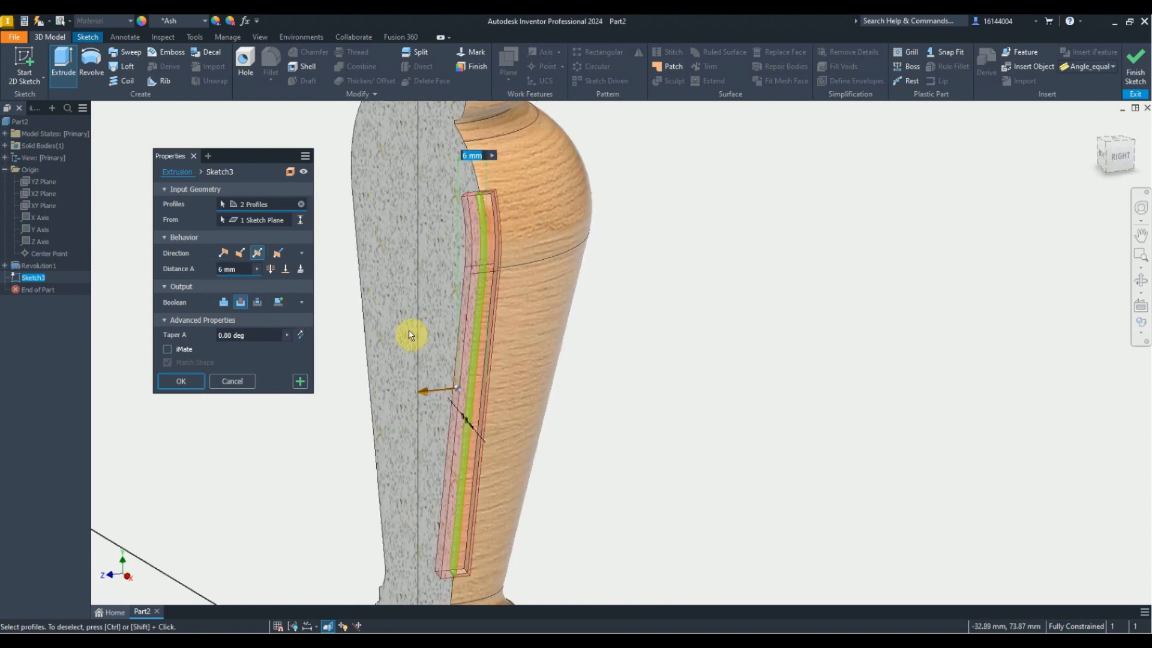
click(191, 382)
Fillet the four corner edges at the upper and lower ends of the flute cut with a 3 mm radius
shift+middle_drag(407, 303, 422, 346)
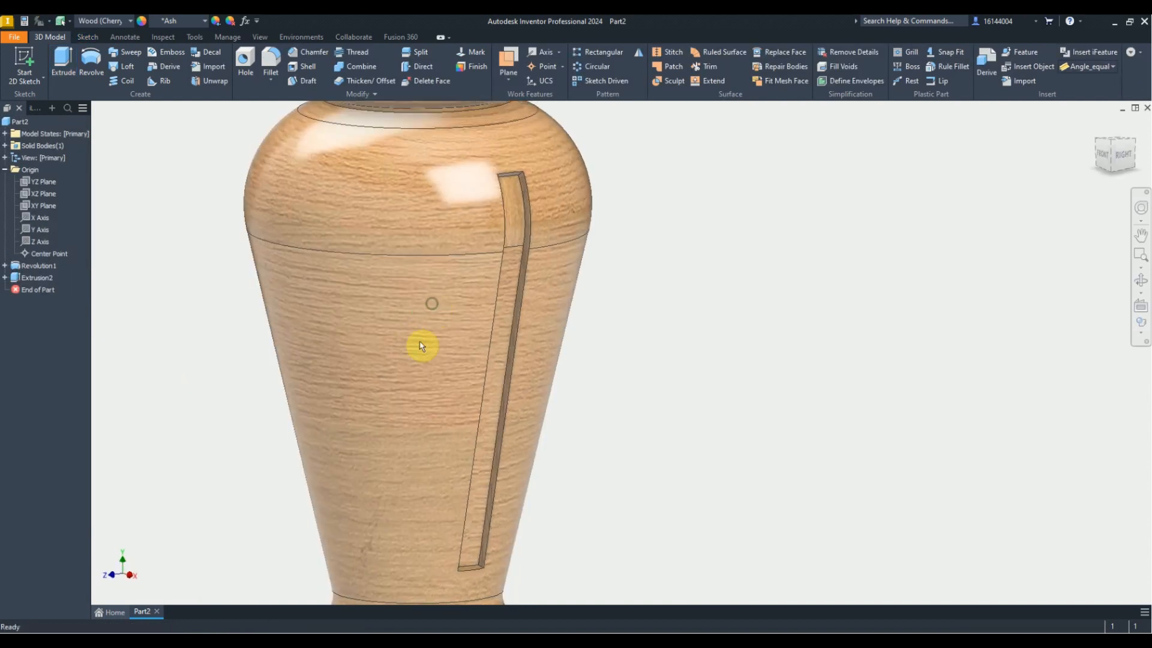
click(270, 60)
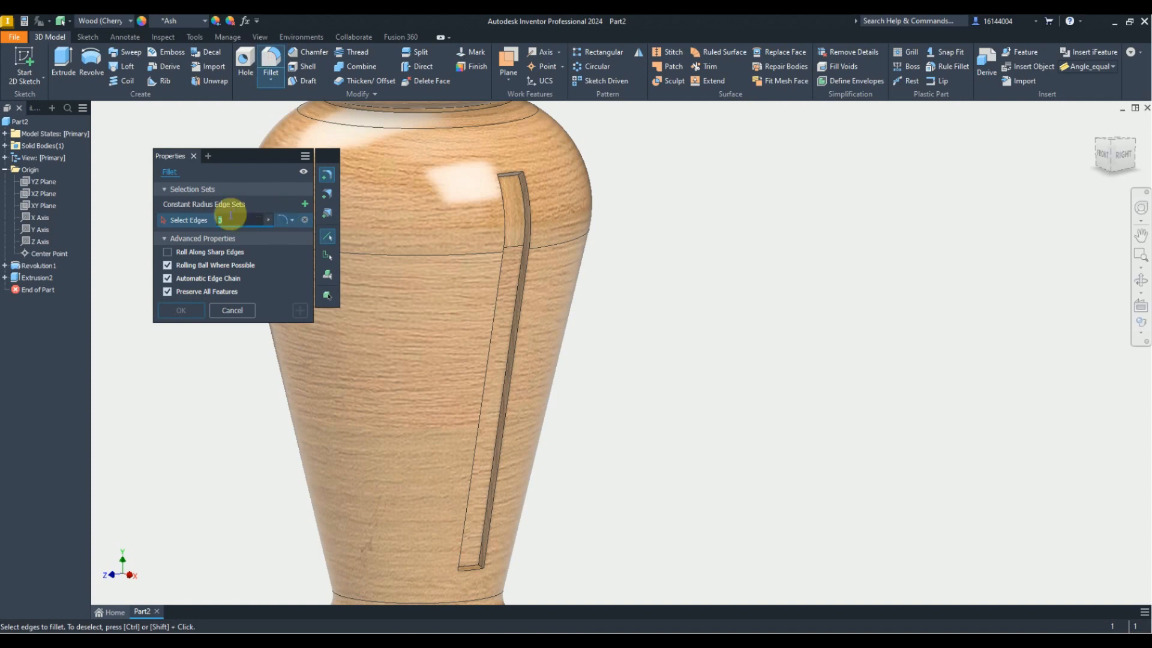
scroll(518, 181, up, 5)
click(526, 209)
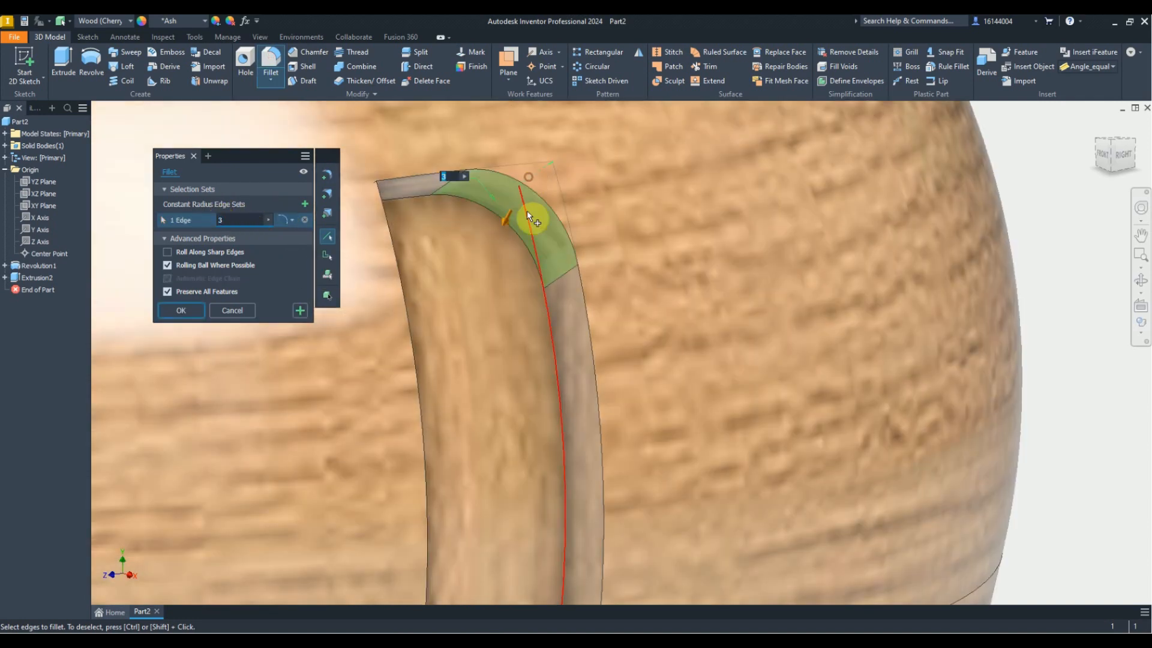
scroll(526, 210, down, 4)
shift+middle_drag(523, 211, 442, 368)
scroll(424, 193, down, 3)
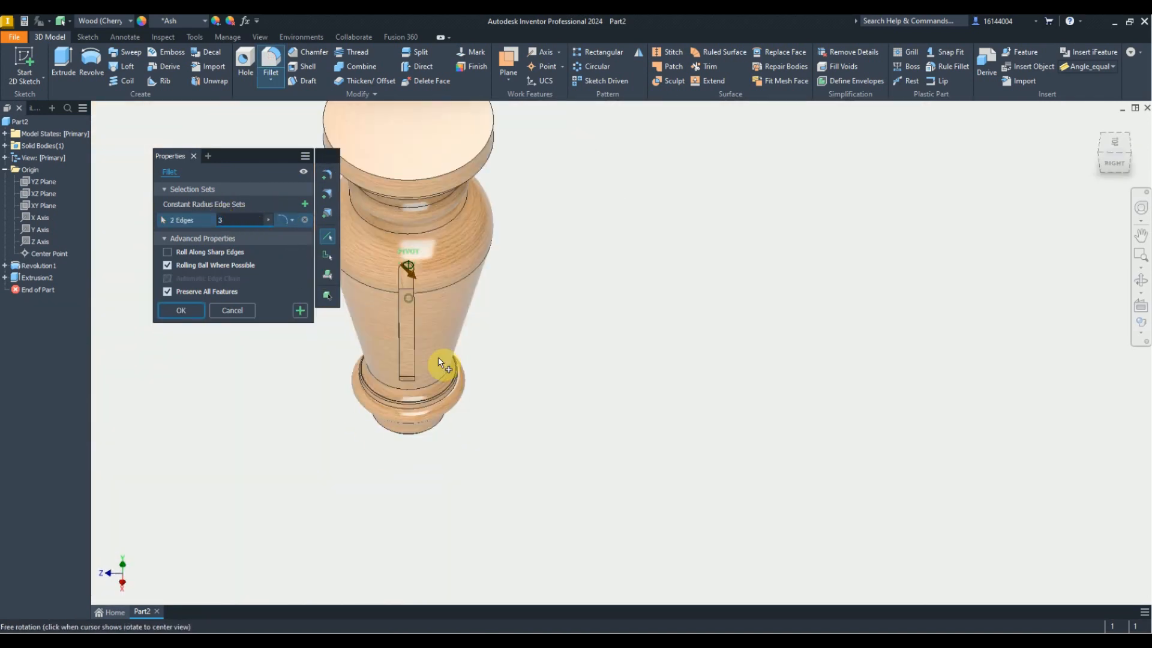
scroll(412, 386, up, 6)
click(451, 410)
click(453, 420)
shift+middle_drag(455, 422, 371, 398)
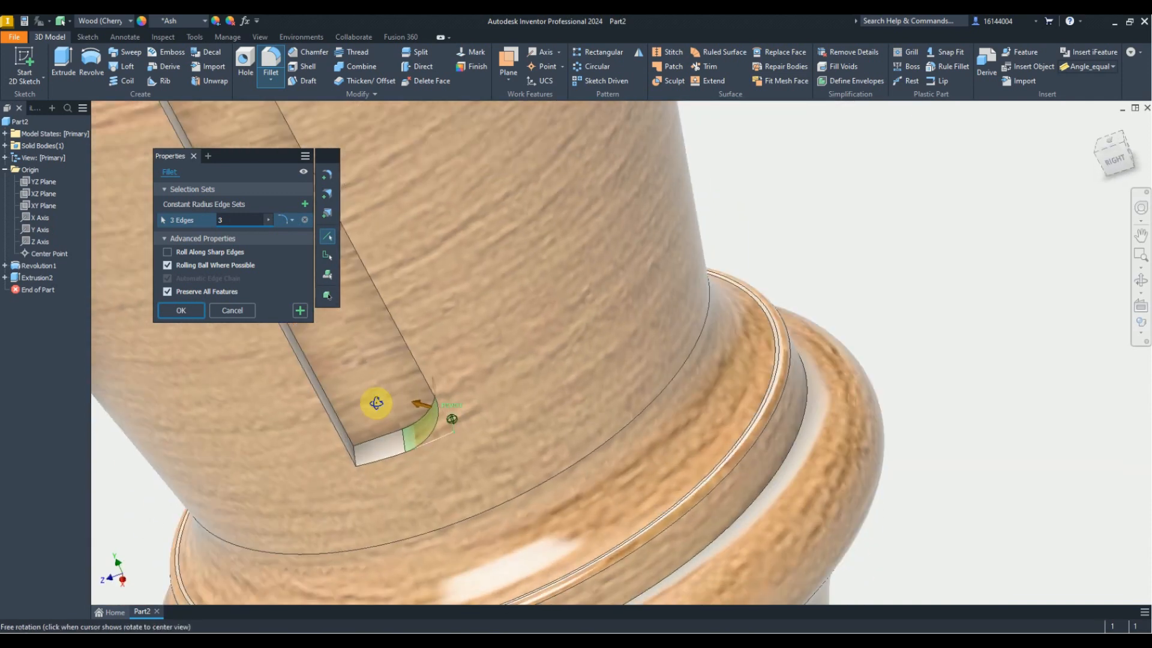
click(357, 456)
click(181, 310)
scroll(424, 437, down, 5)
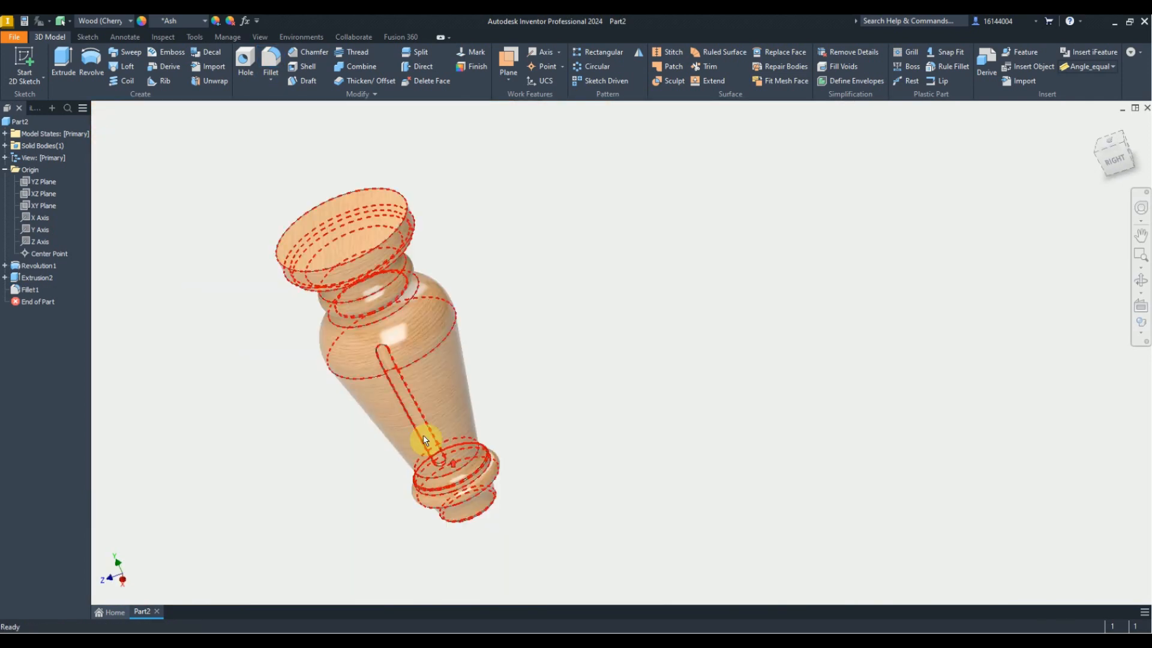
Pattern the flute cut and its fillet circularly around the Y axis with 8 occurrences over 360 degrees
shift+middle_drag(424, 438, 485, 408)
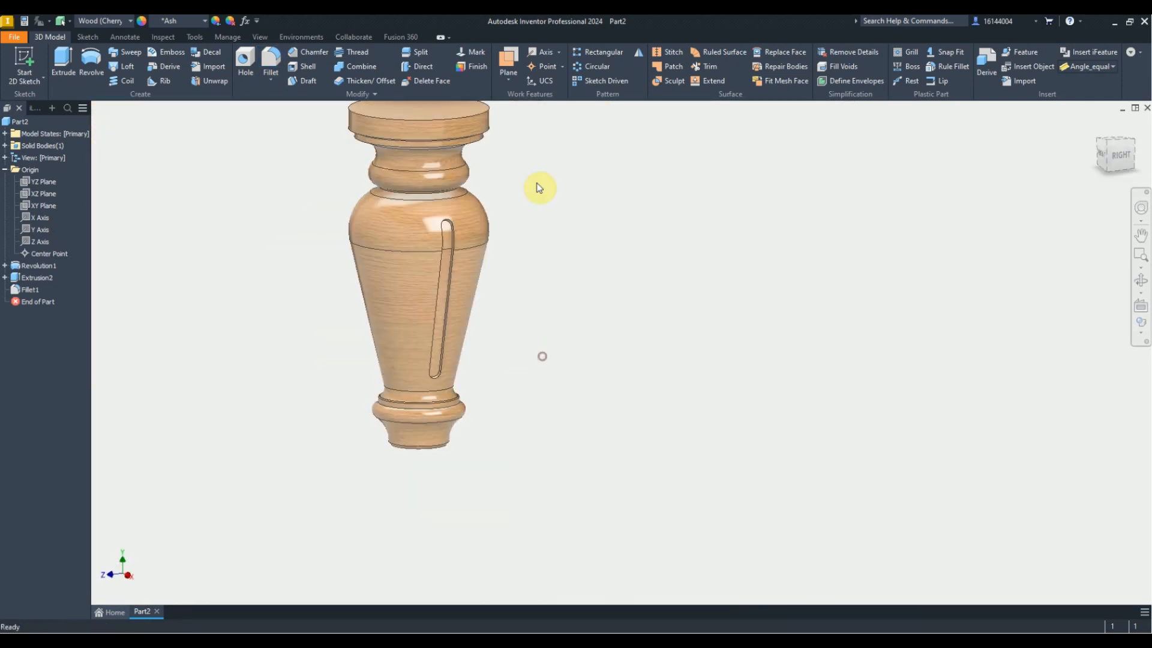
click(585, 66)
click(37, 277)
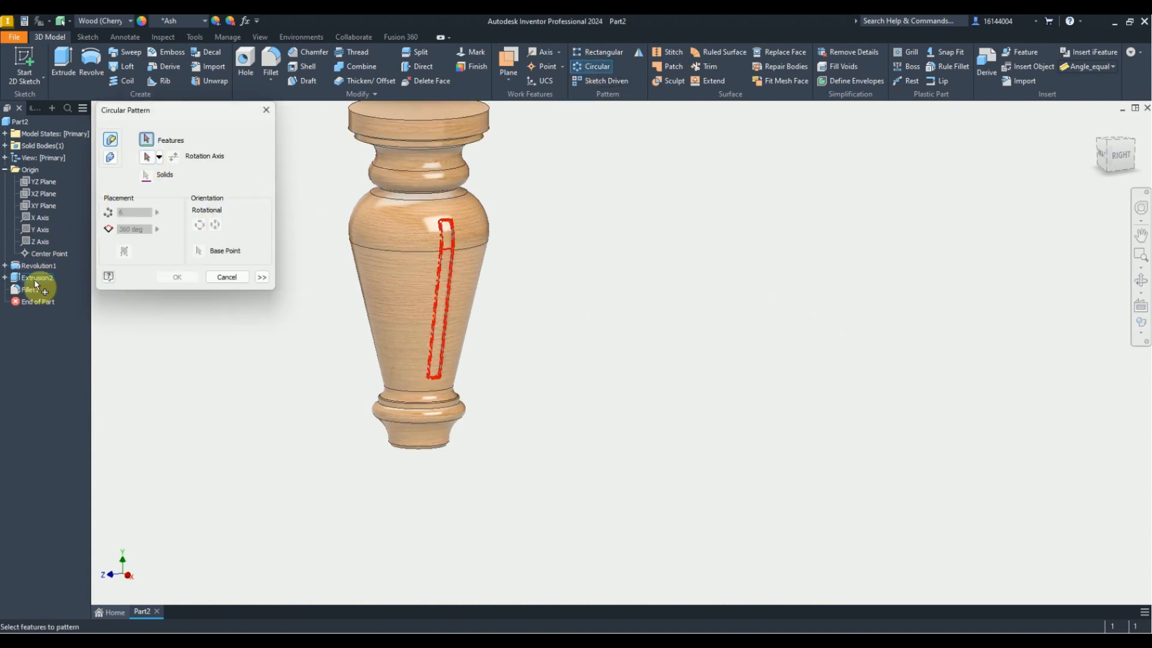
click(30, 290)
click(146, 157)
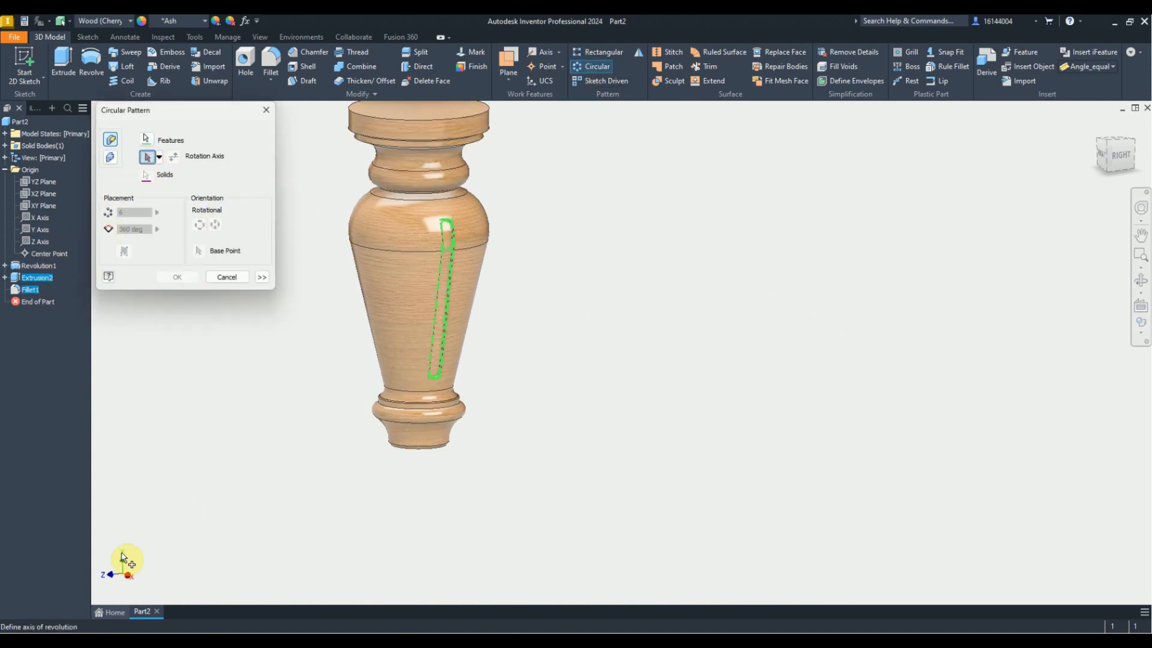
click(25, 229)
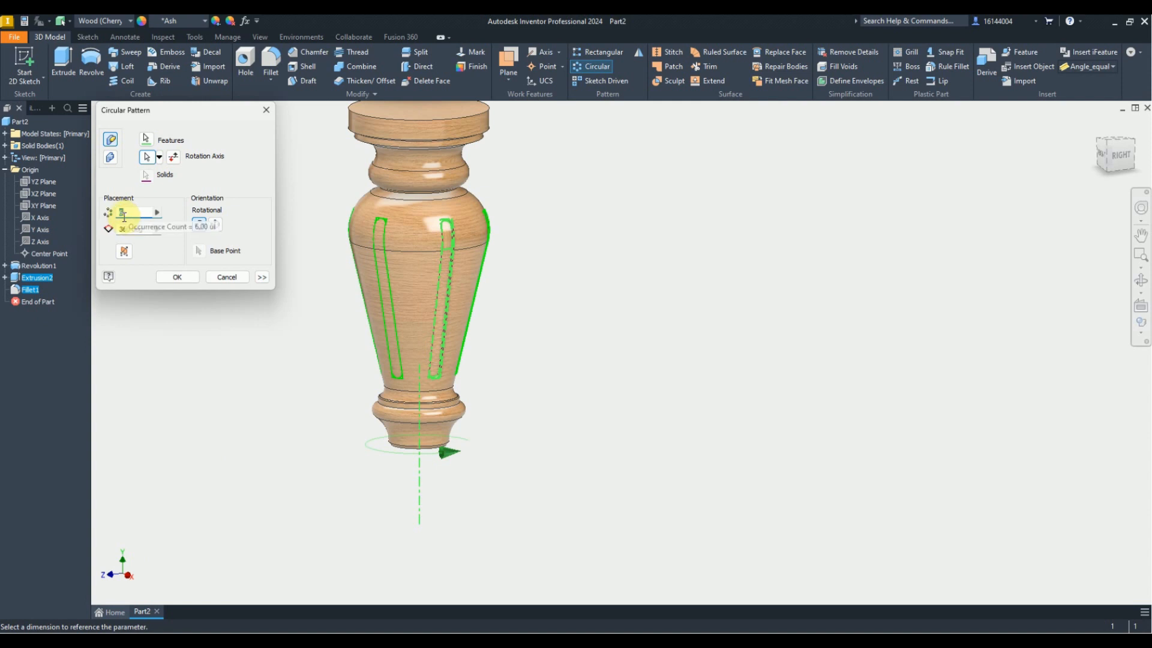
click(1113, 152)
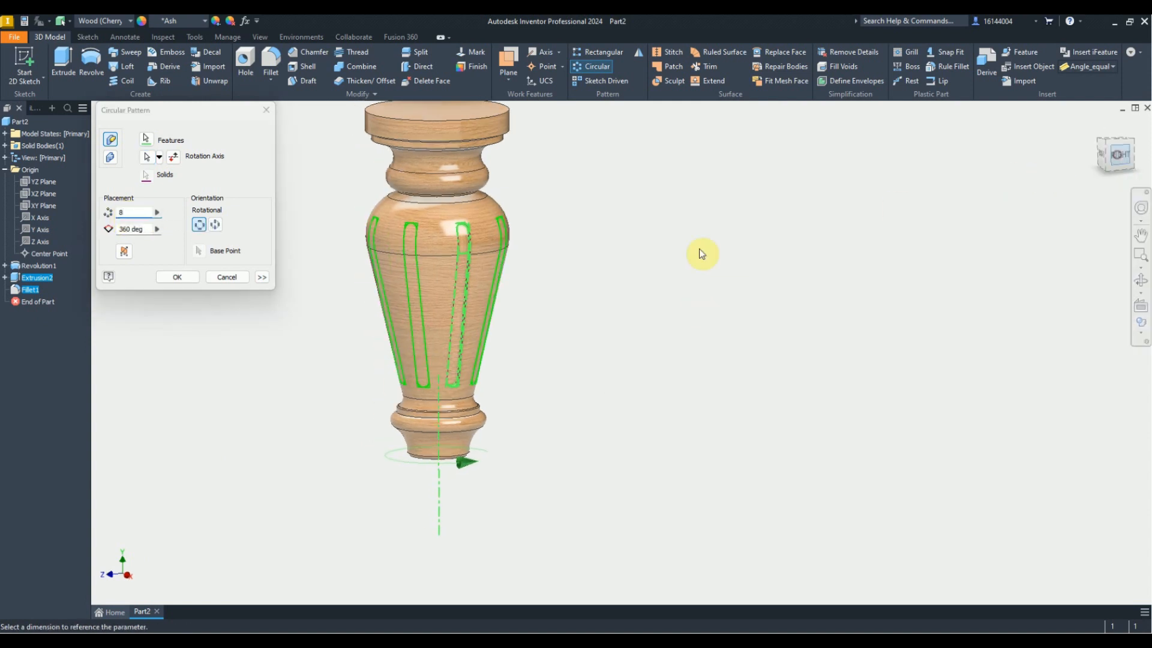
click(1092, 153)
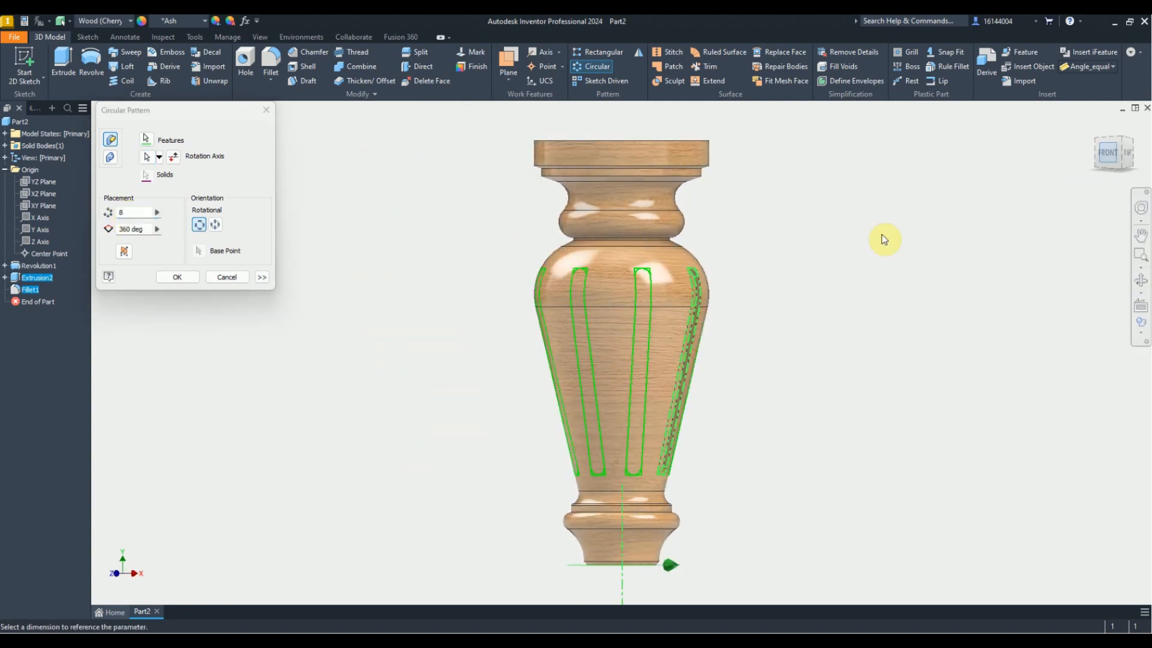
shift+middle_drag(674, 297, 387, 373)
click(186, 280)
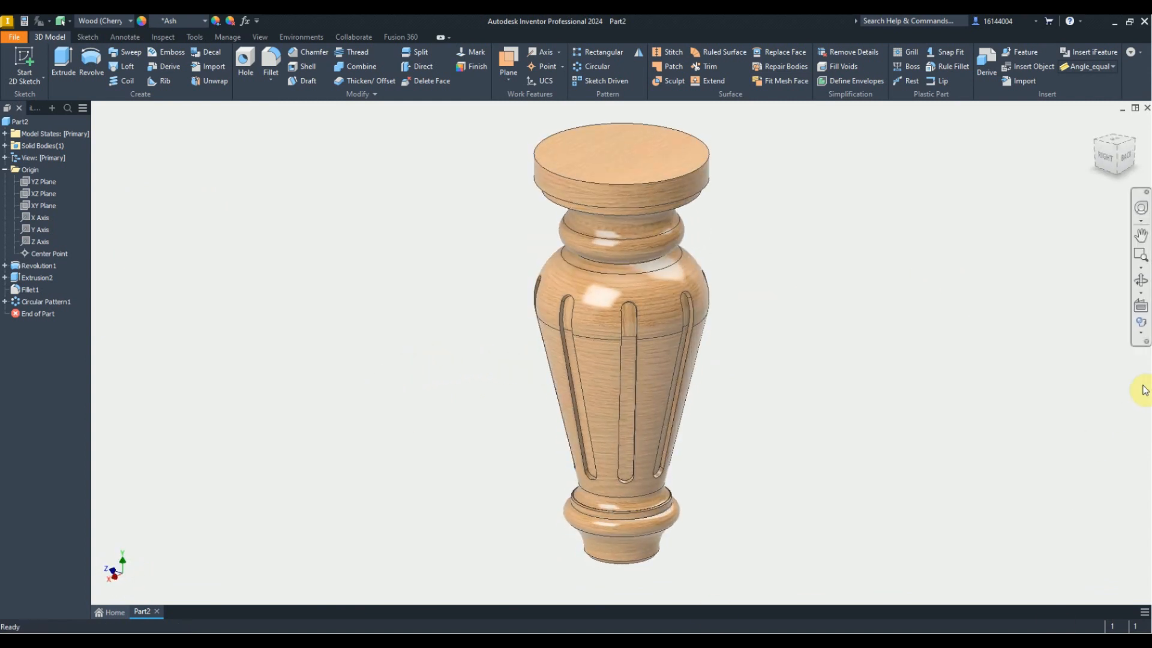
Display the leg without edge lines and rotate the whole leg's Ash texture so its grain runs vertically
click(1141, 330)
click(1078, 363)
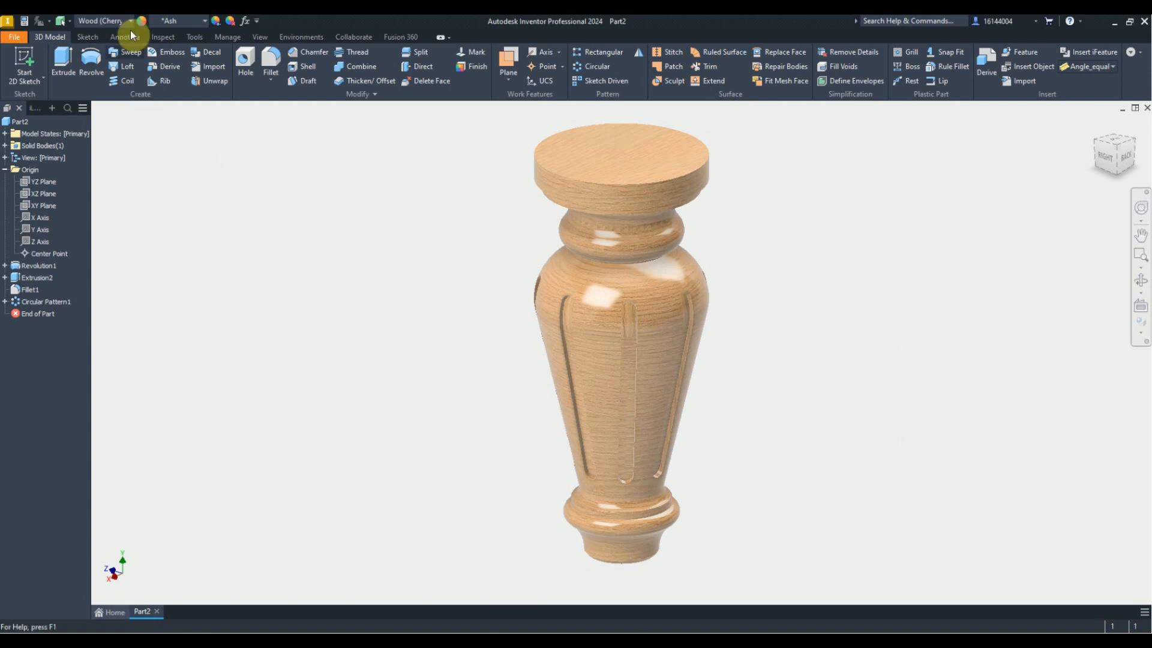
click(215, 21)
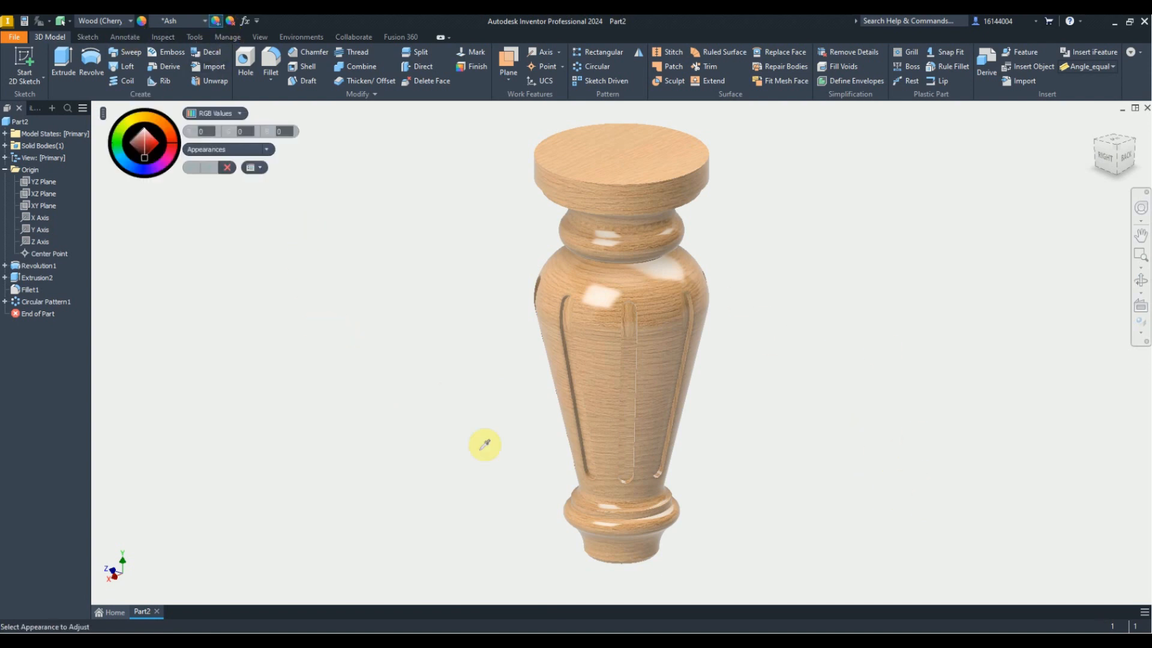
drag(735, 589, 464, 133)
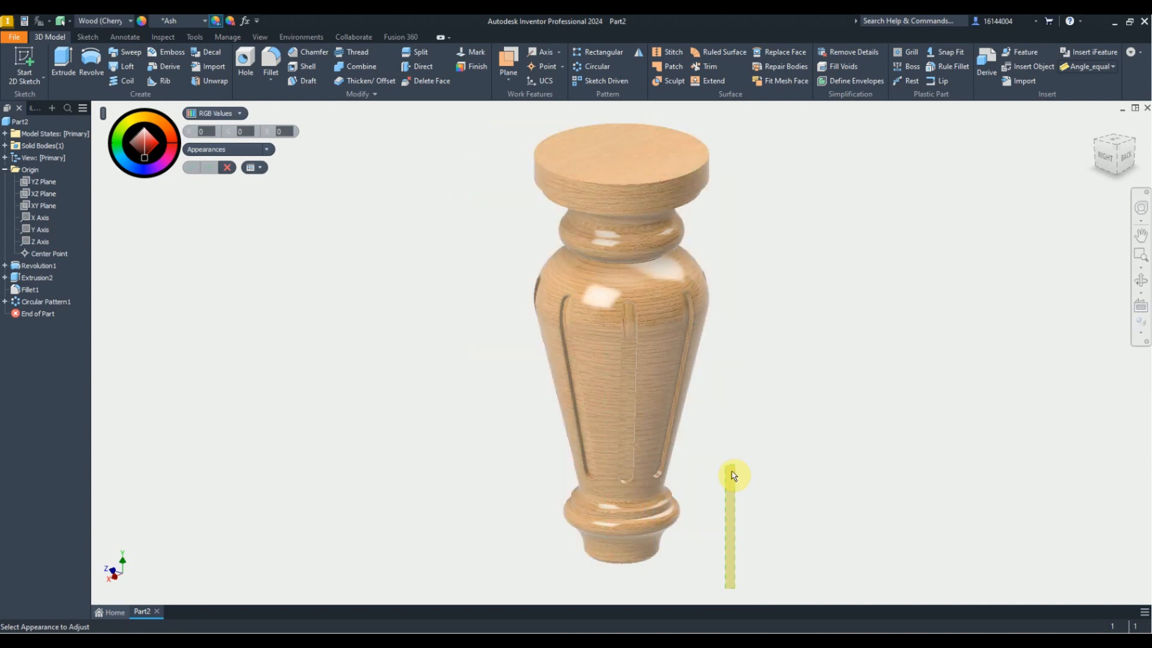
click(1114, 167)
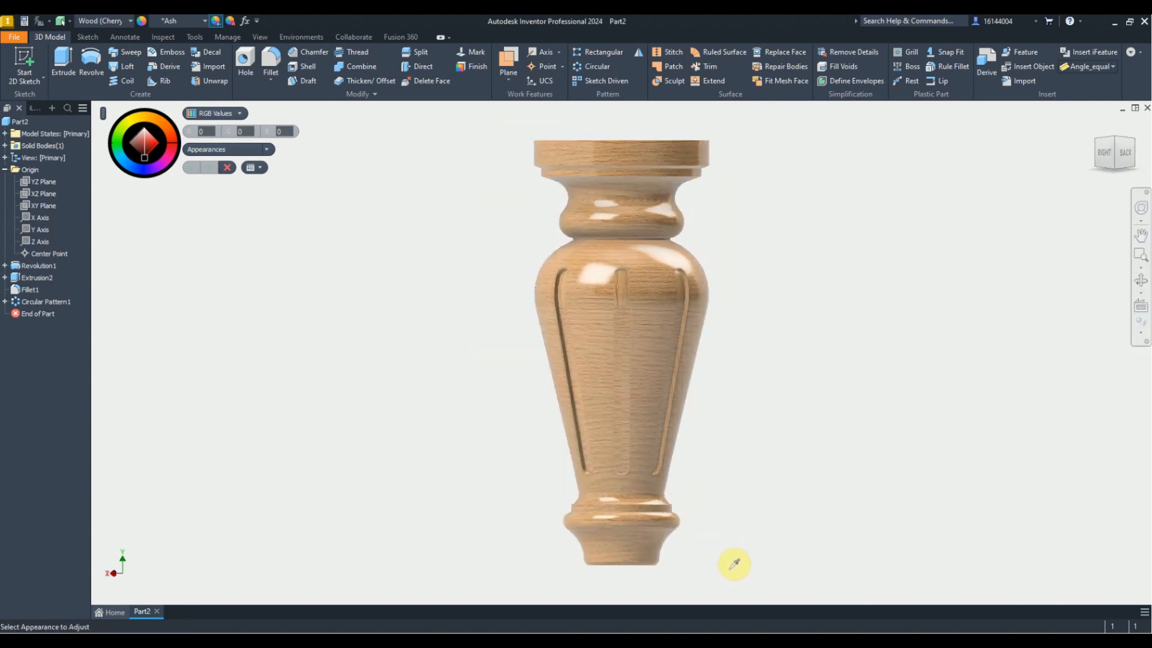
drag(760, 582, 442, 205)
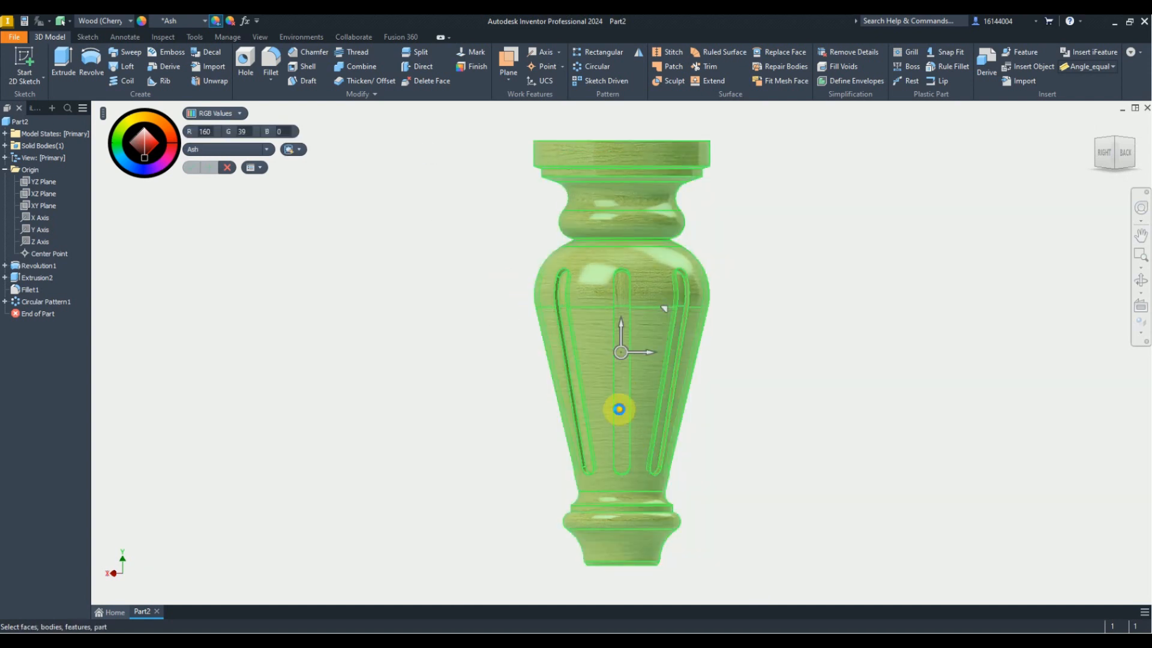
drag(620, 408, 618, 303)
click(191, 167)
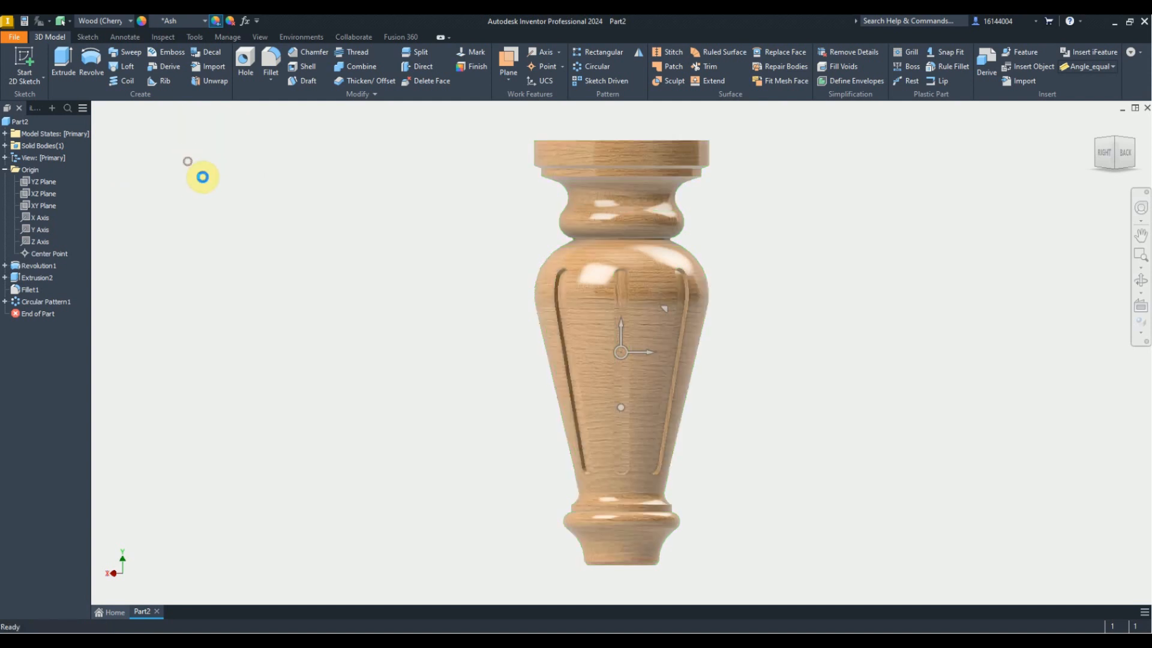
Start another Ash appearance adjustment and select the short upper floor faces of the flutes around the leg
mouse_move(470, 337)
shift+middle_down()
mouse_move(586, 353)
mouse_move(618, 318)
mouse_move(534, 339)
mouse_move(427, 326)
mouse_move(383, 343)
shift+middle_up()
scroll(598, 338, down, 5)
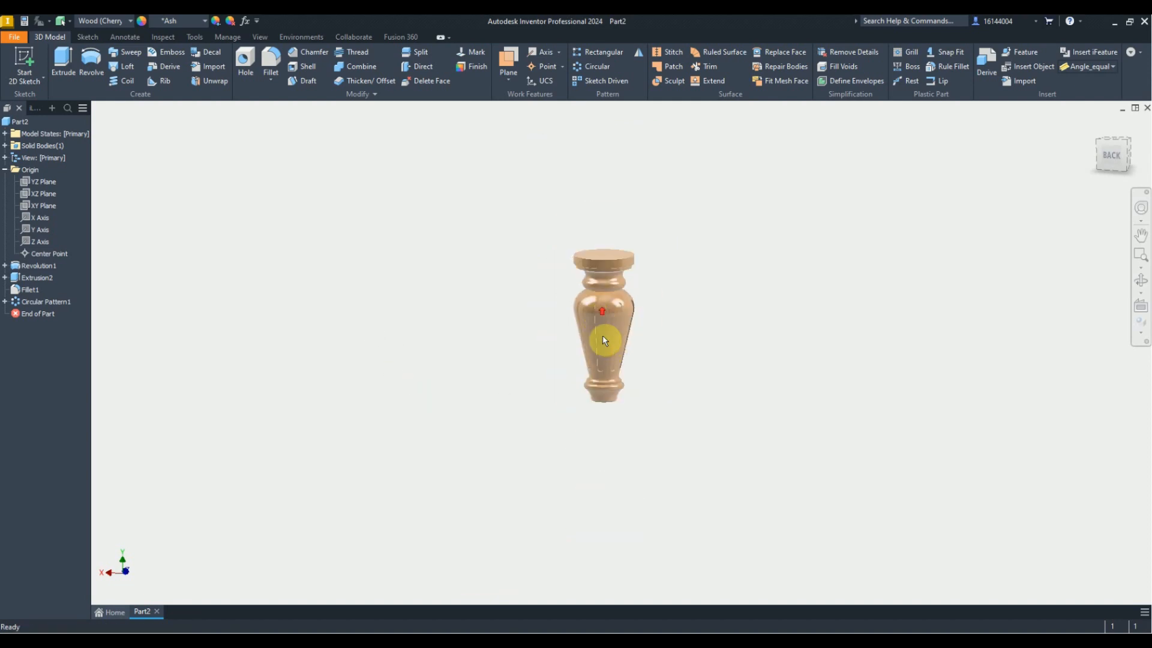
scroll(602, 332, up, 8)
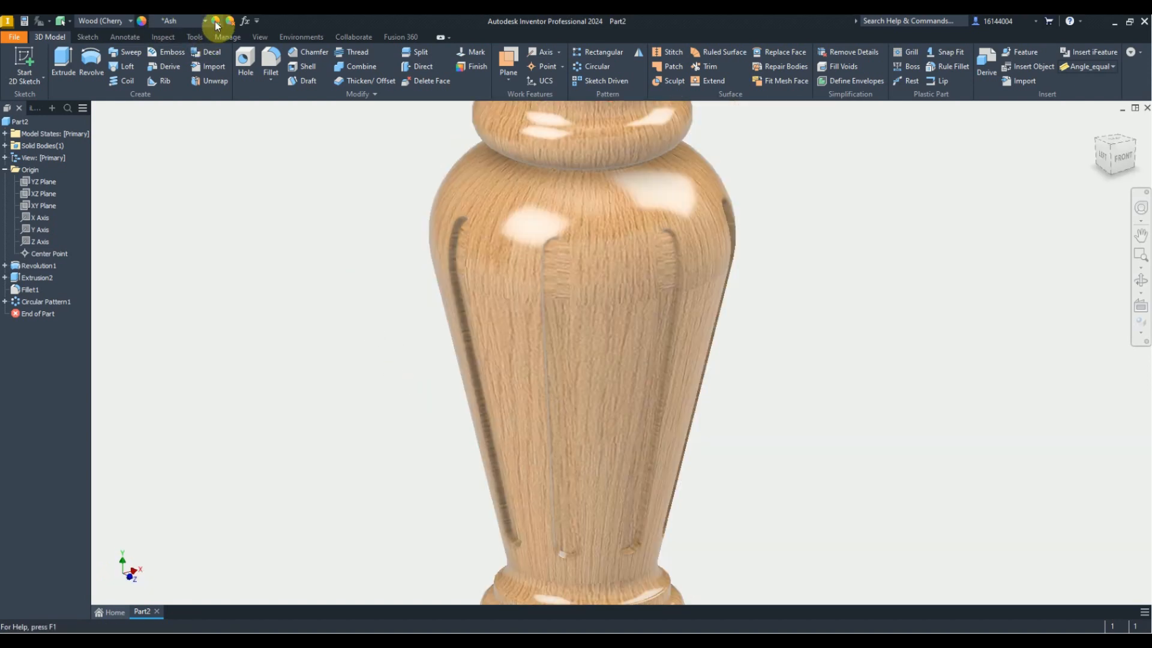
click(215, 22)
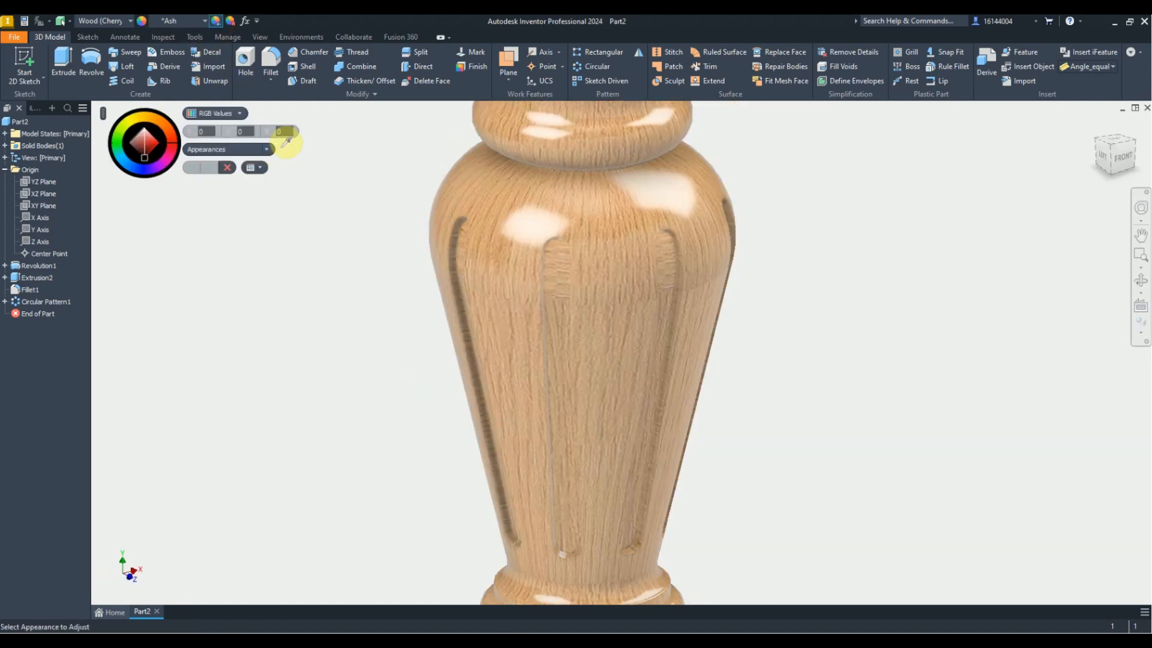
click(562, 286)
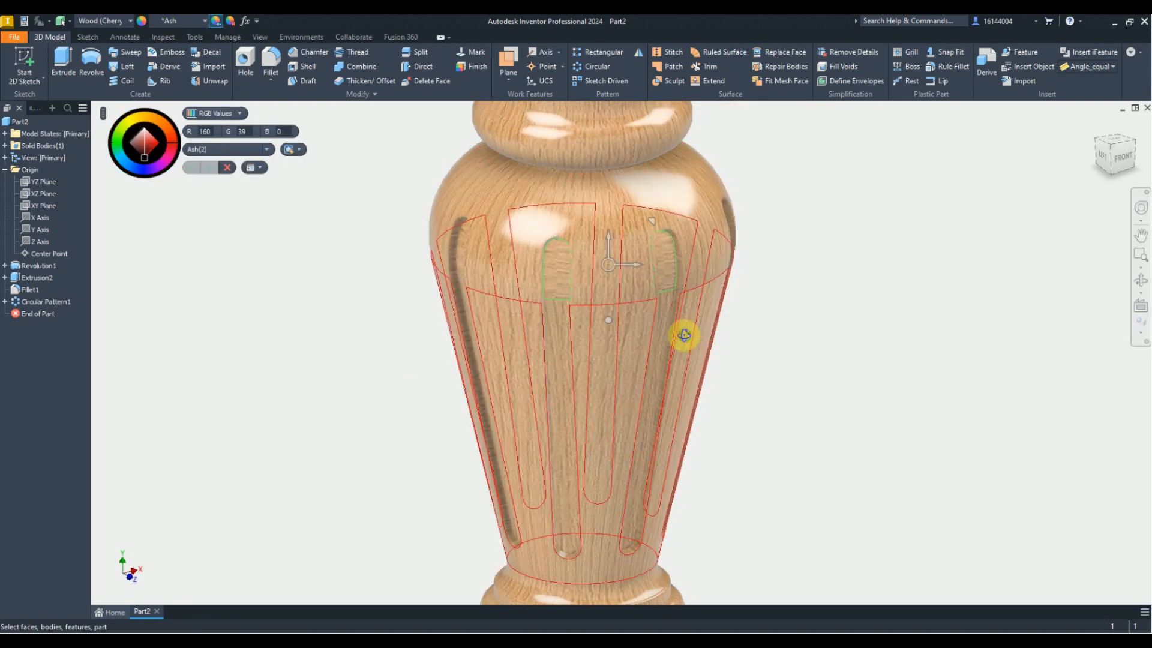
shift+middle_drag(683, 334, 504, 331)
shift+middle_drag(683, 330, 520, 265)
shift+middle_drag(662, 309, 589, 296)
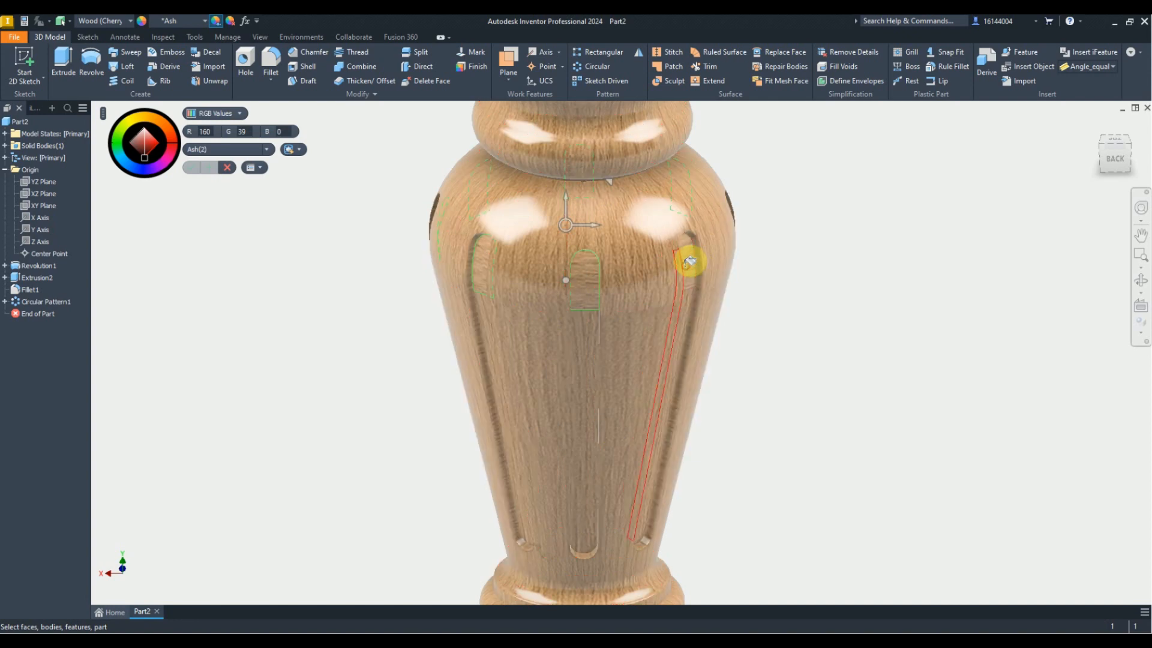
shift+middle_drag(707, 322, 643, 324)
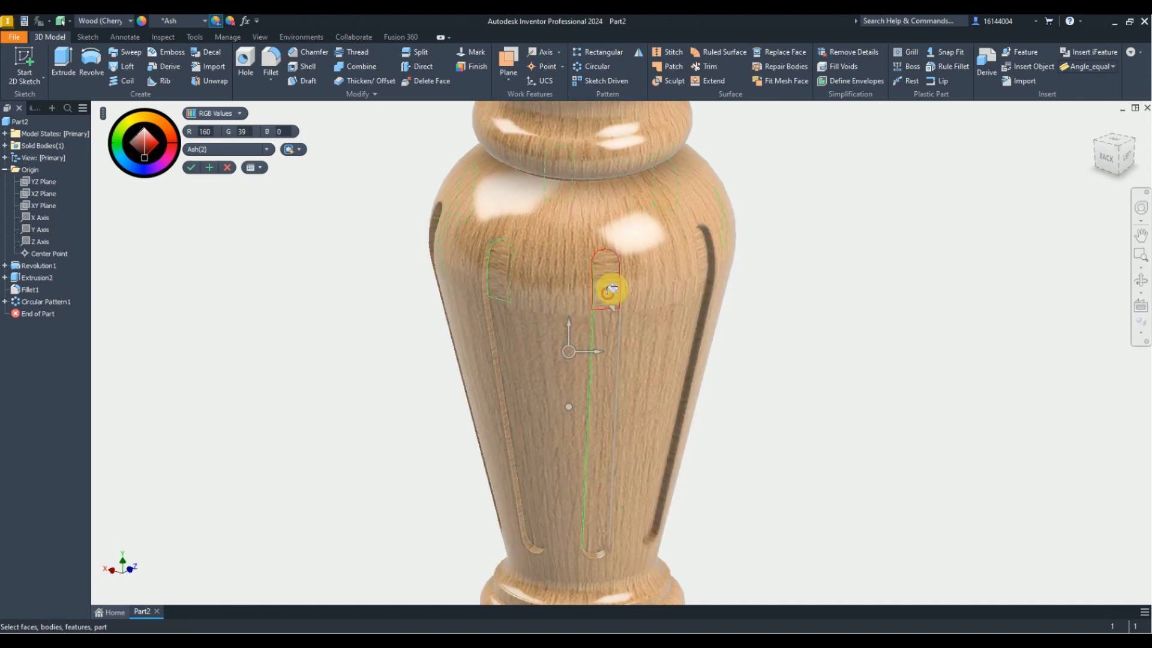
shift+middle_drag(610, 288, 501, 301)
scroll(497, 228, down, 2)
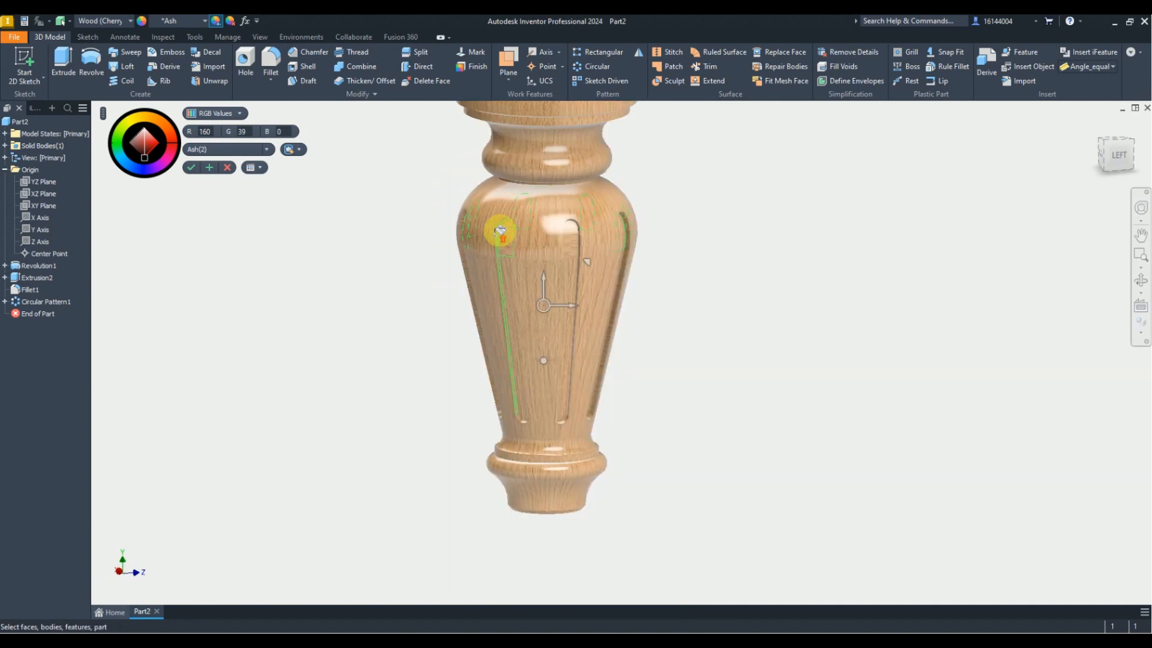
Rotate the Ash texture on the flutes' upper floor faces to align their grain with the leg's length
scroll(497, 234, up, 8)
scroll(482, 279, down, 8)
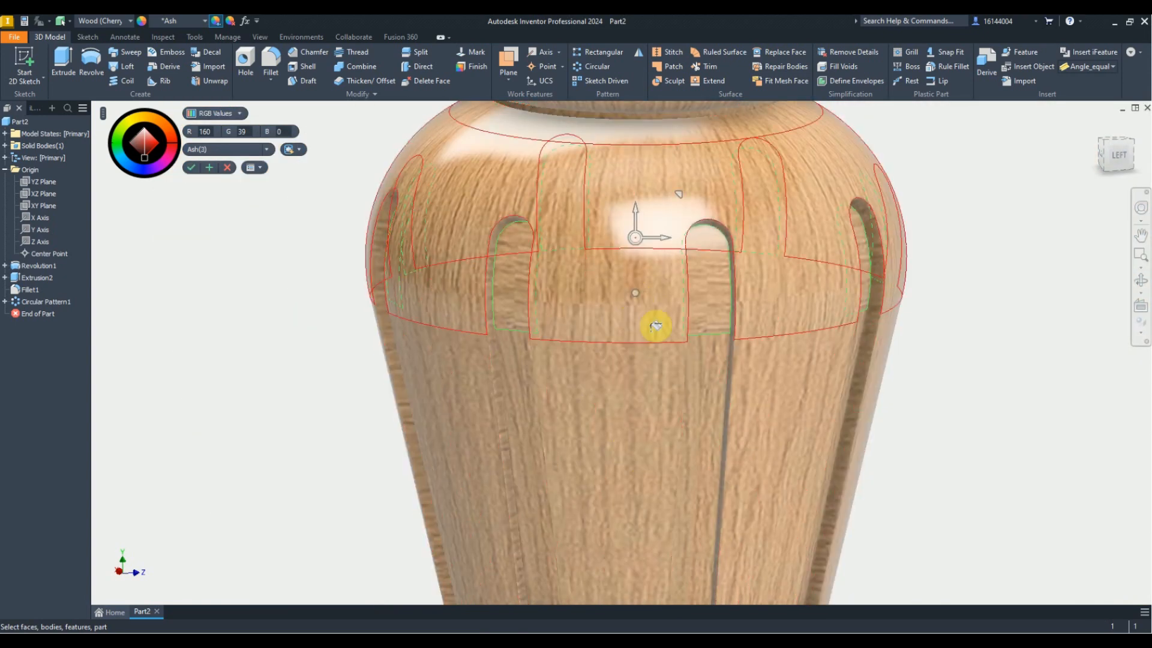
drag(633, 294, 586, 236)
click(191, 167)
scroll(369, 287, down, 5)
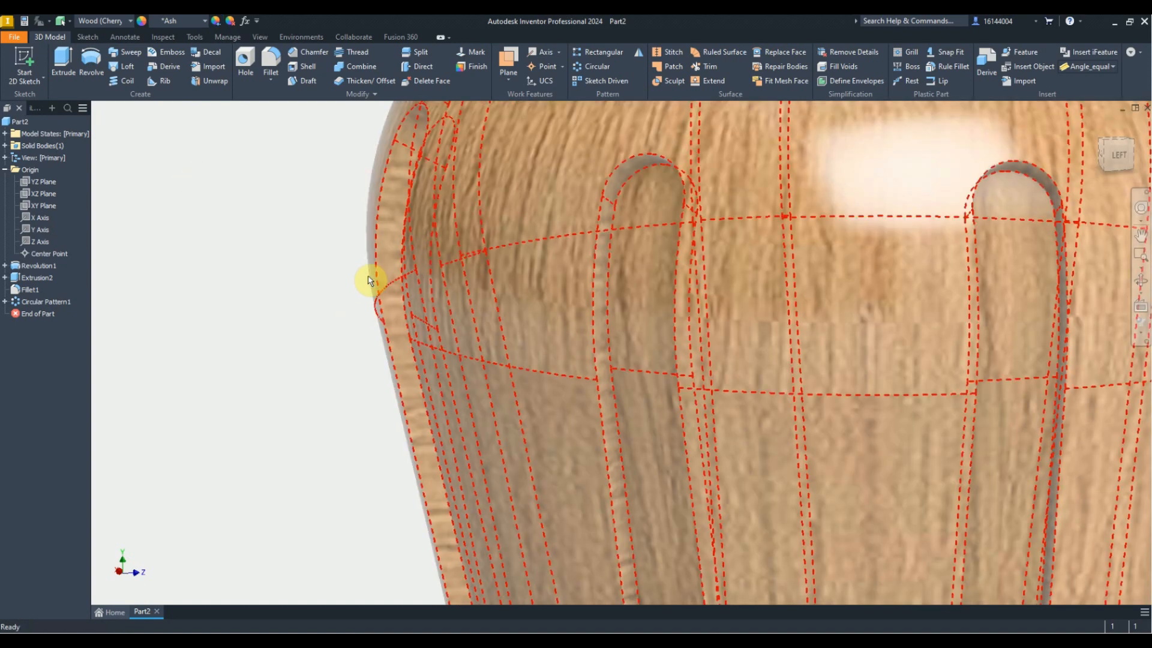
shift+middle_drag(465, 337, 475, 411)
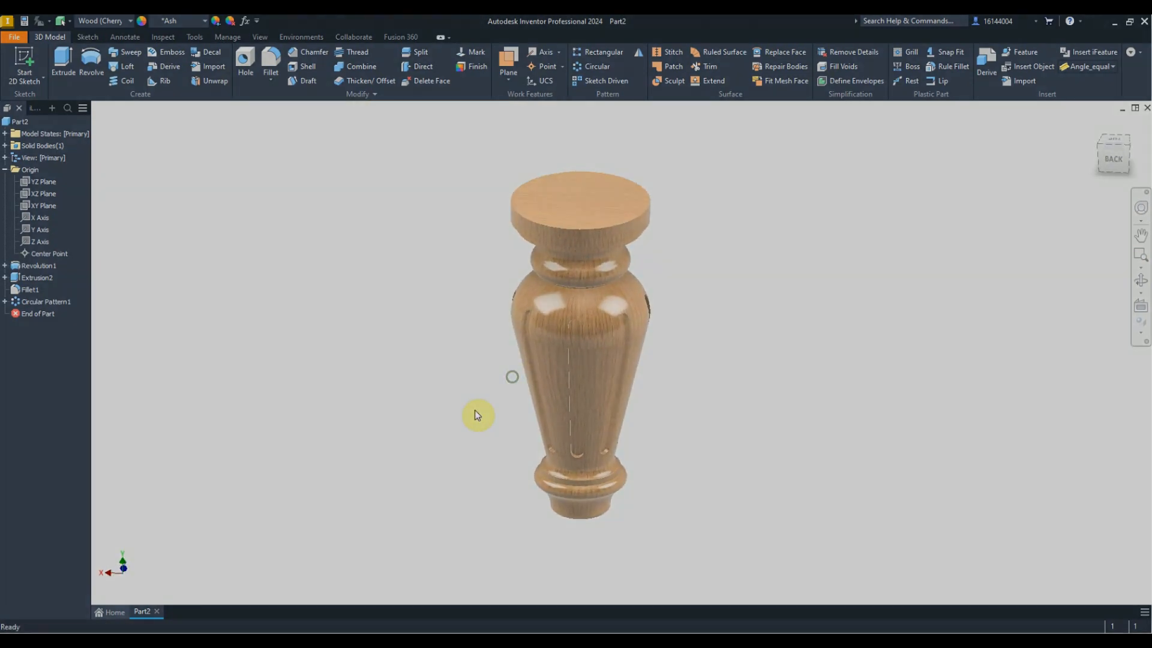